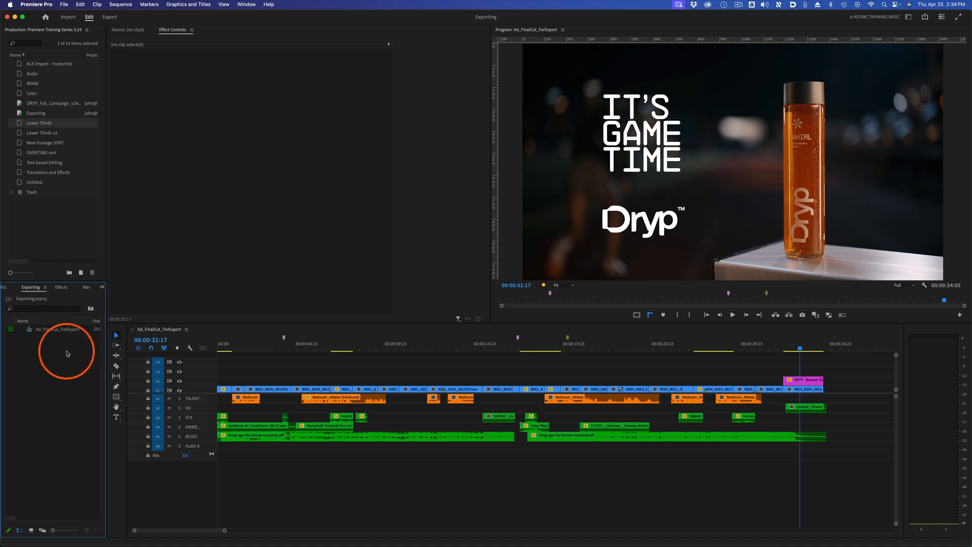
Simplify the sequence into a duplicate named Ad_FinalCut_4.24, flattening multi-camera clips and removing empty tracks and sequence markers of every color.
mouse_move(261, 348)
left_mouse_down()
mouse_move(232, 344)
mouse_move(272, 361)
left_mouse_up()
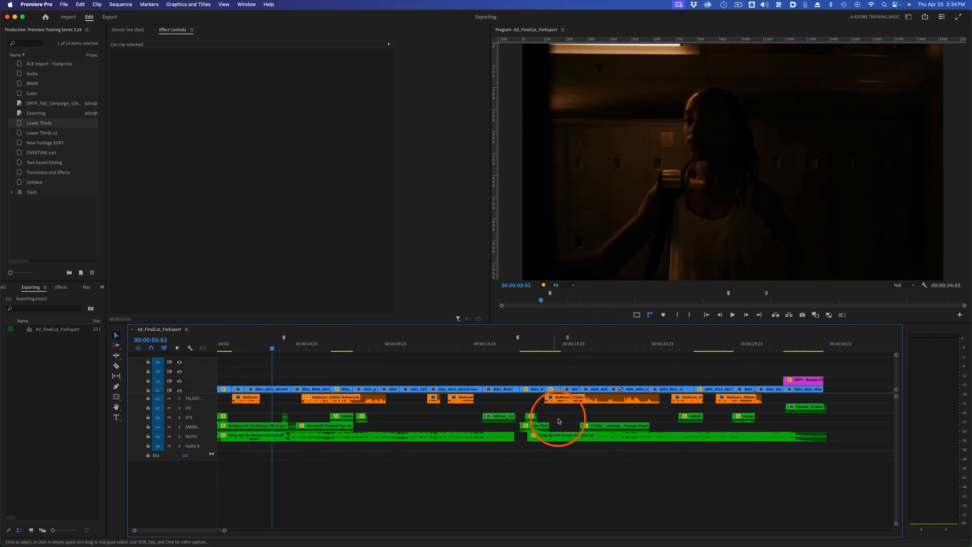
left_click(420, 344)
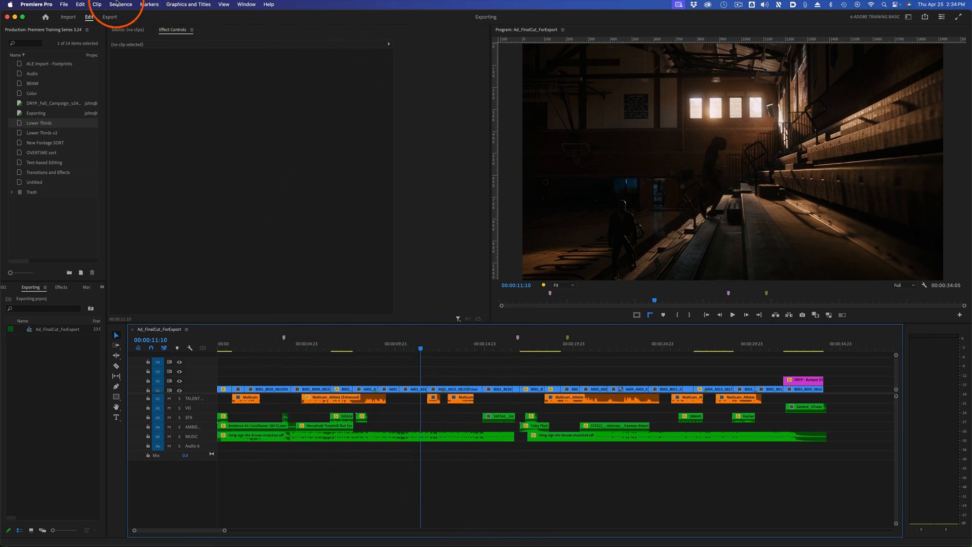
left_click(120, 4)
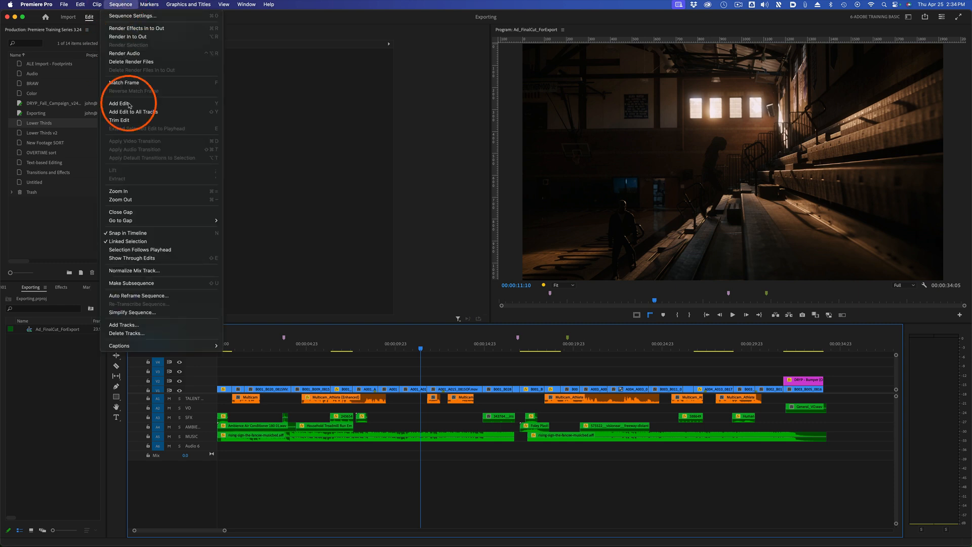
left_click(157, 312)
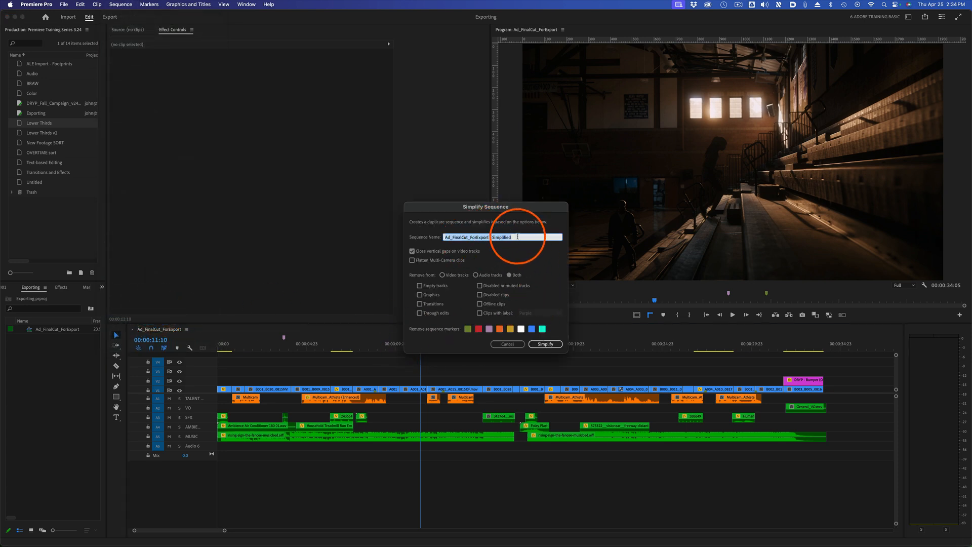
left_click(491, 237)
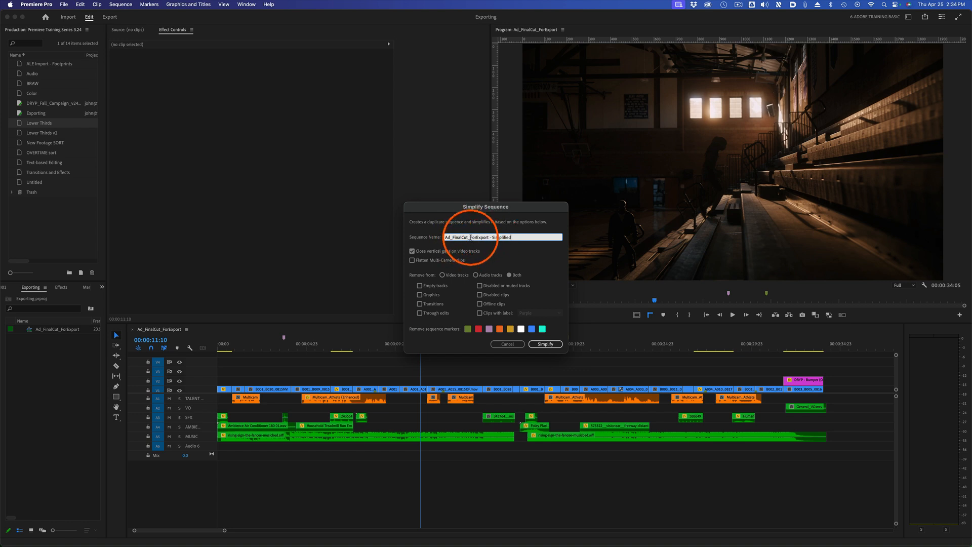
left_click_drag(471, 237, 523, 234)
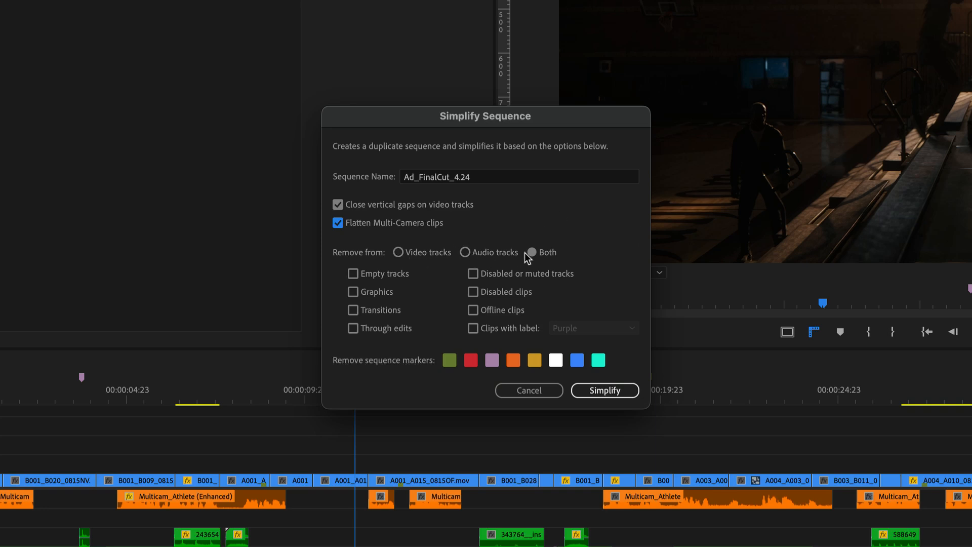
left_click(350, 275)
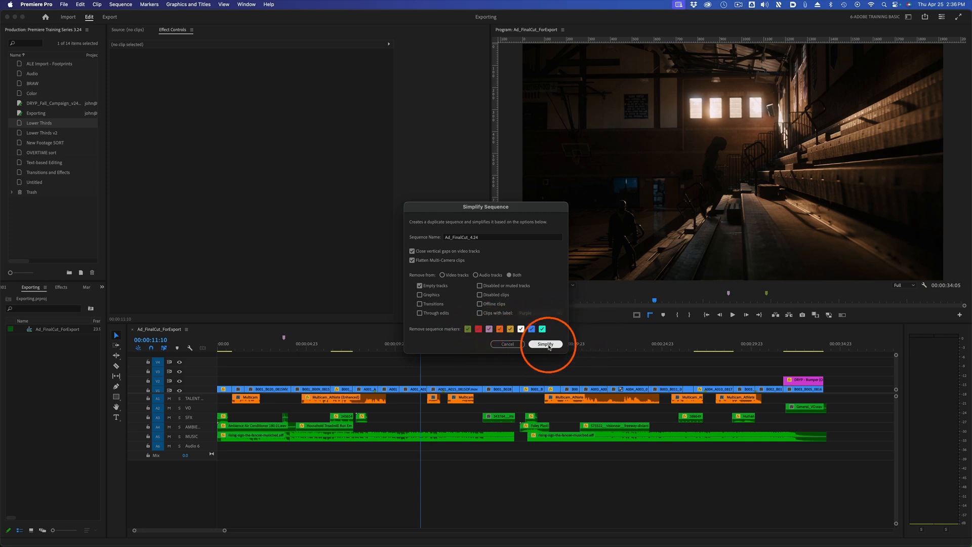
left_click(547, 345)
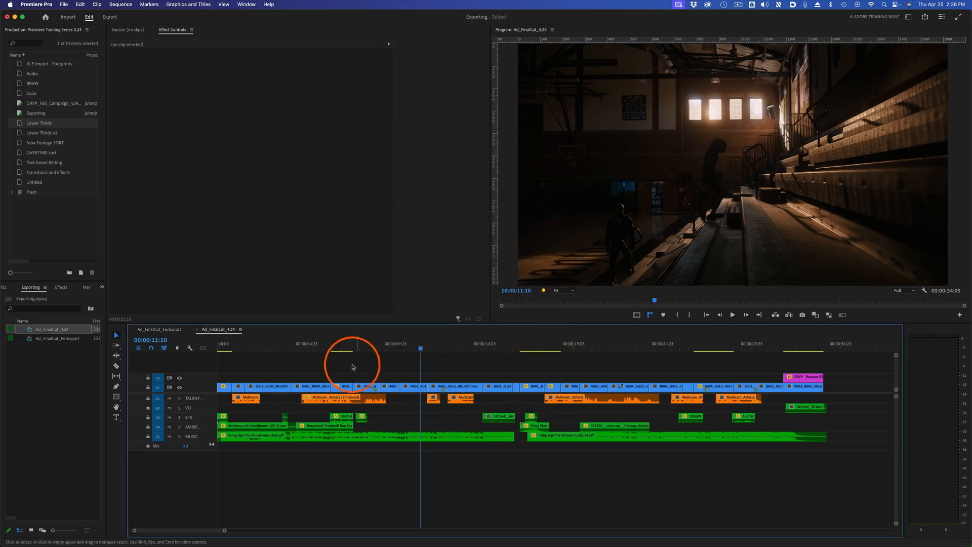
Close the original Ad_FinalCut_ForExport sequence in the timeline, keeping only the simplified duplicate open.
left_click(61, 357)
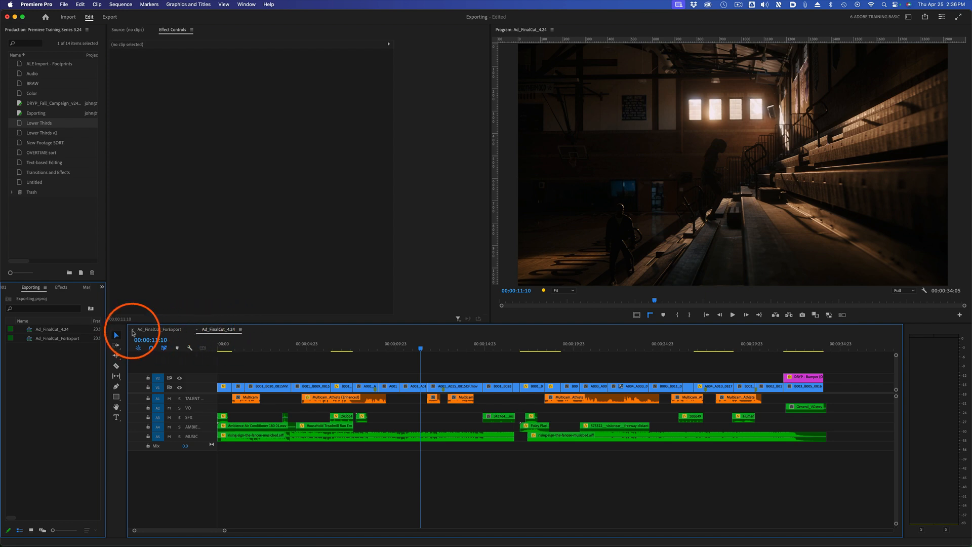
left_click(133, 330)
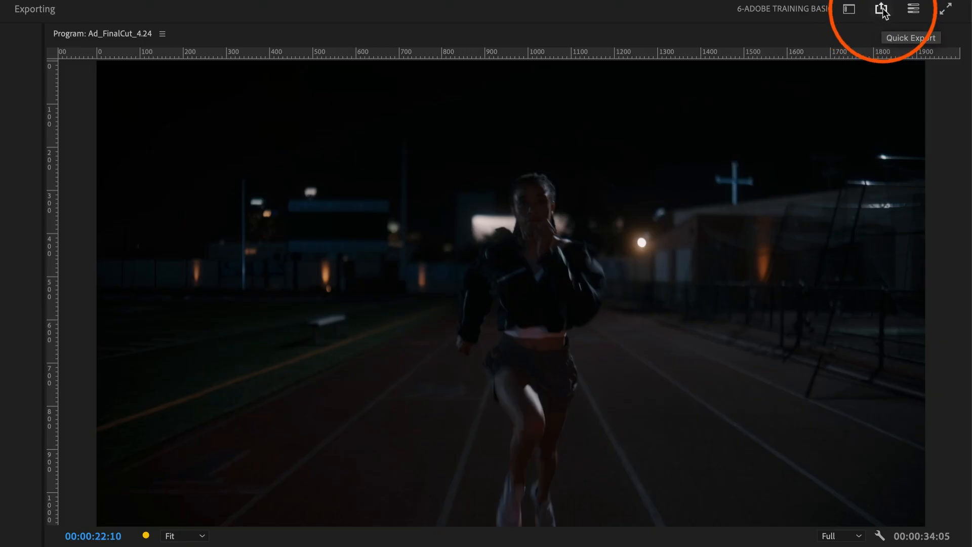
Quick-export the Ad_FinalCut_4.24 sequence with the Match Source - Adaptive High Bitrate preset.
left_click(881, 9)
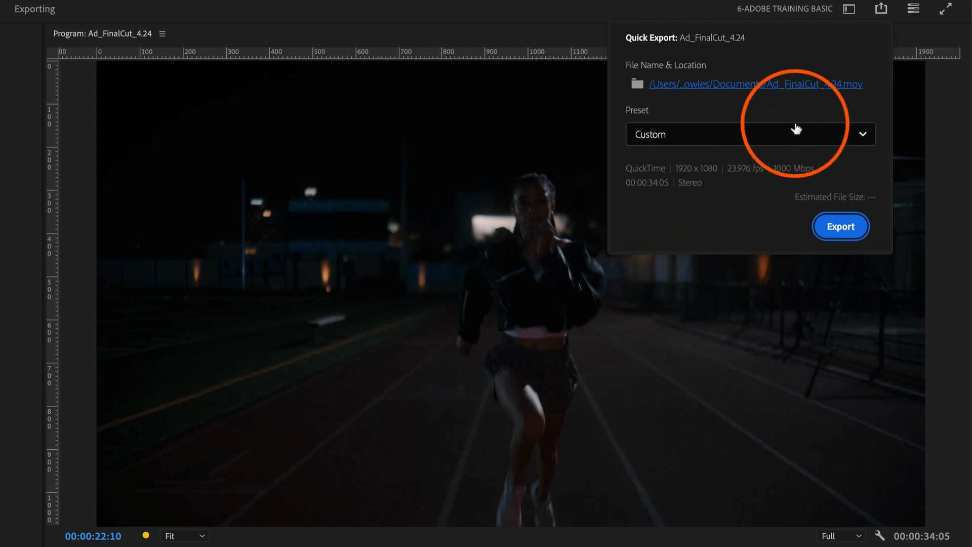
left_click(807, 137)
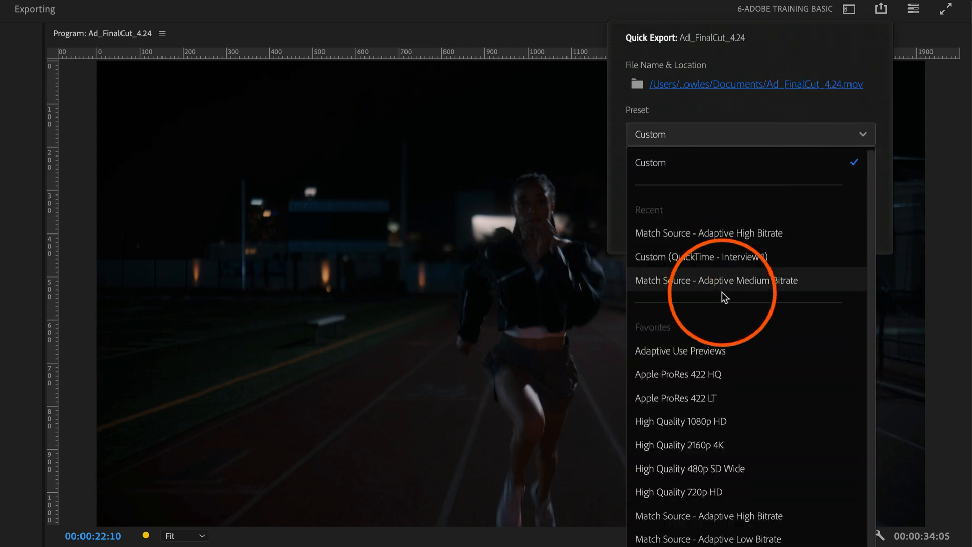
left_click(756, 233)
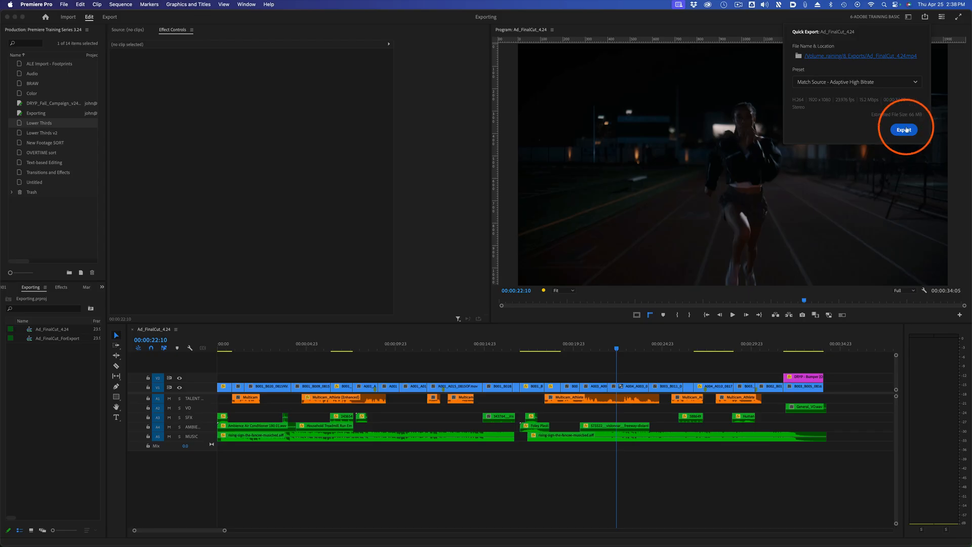
mouse_move(801, 103)
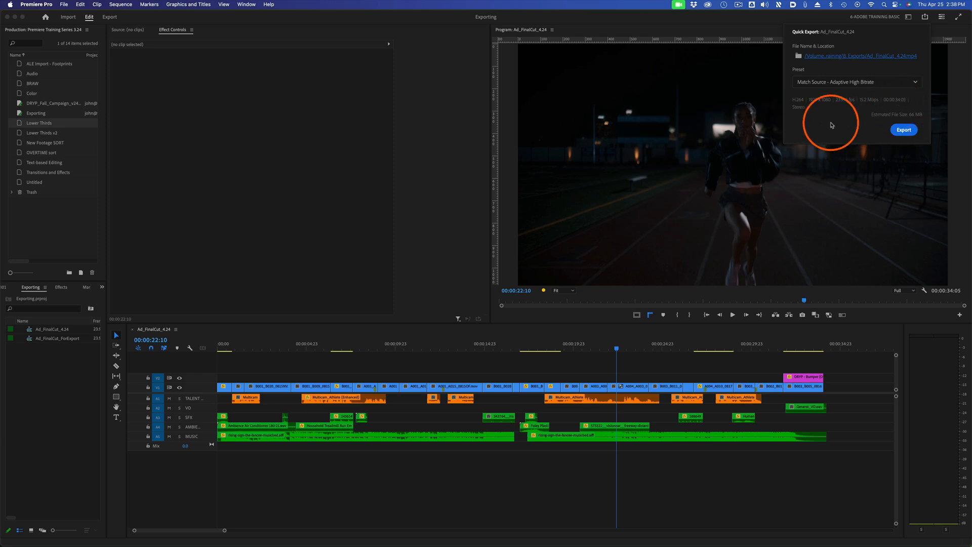
left_click(904, 130)
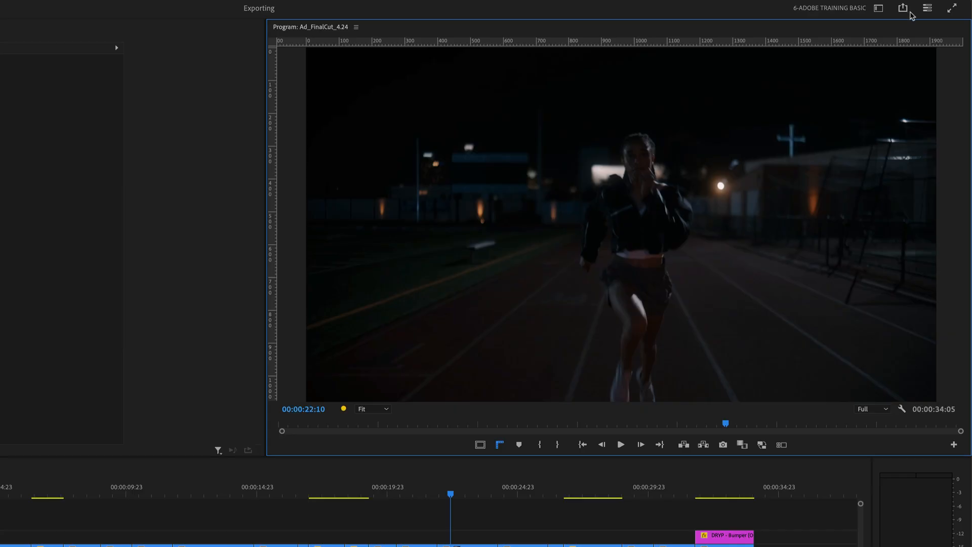
Look through the Quick Export preset choices and open the complete preset manager.
left_click(924, 17)
left_click(894, 107)
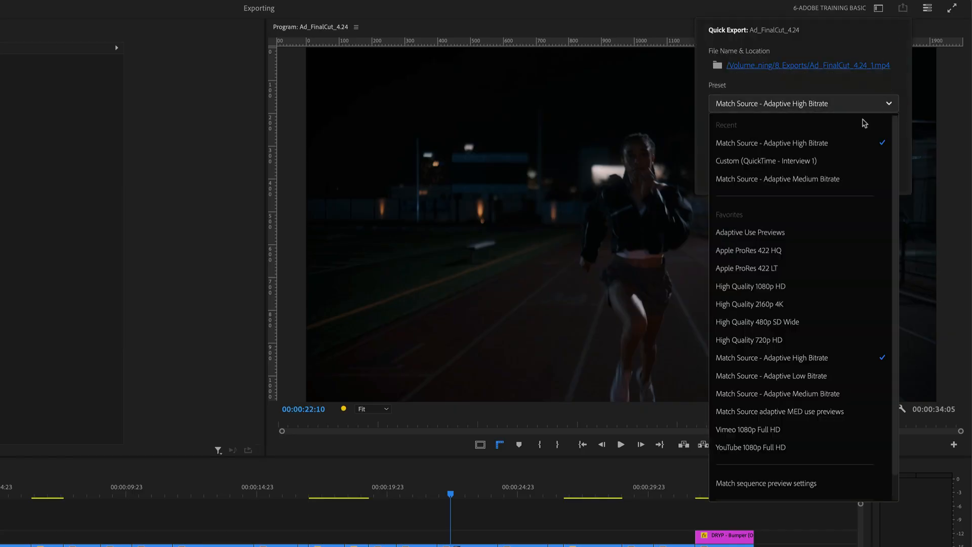
scroll(830, 328, "down", 2)
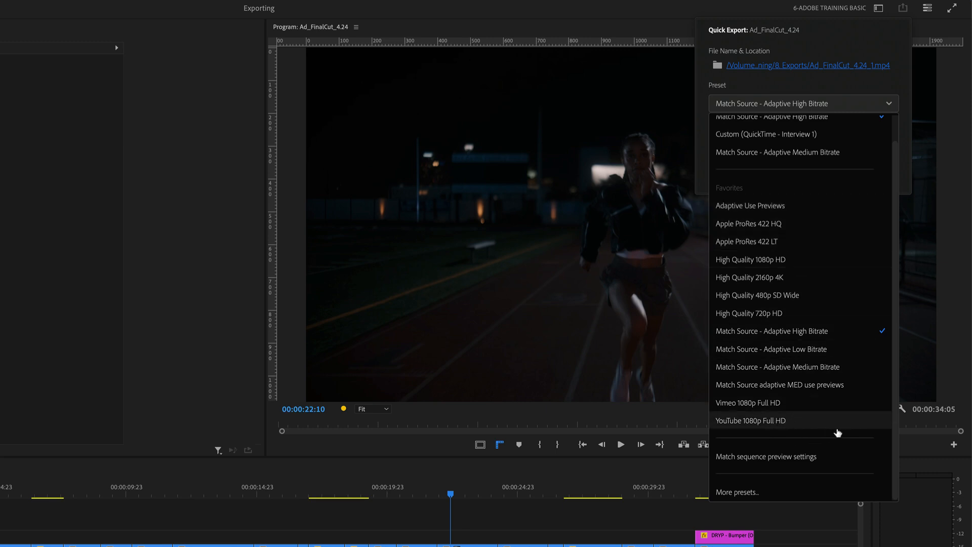
scroll(789, 354, "up", 1)
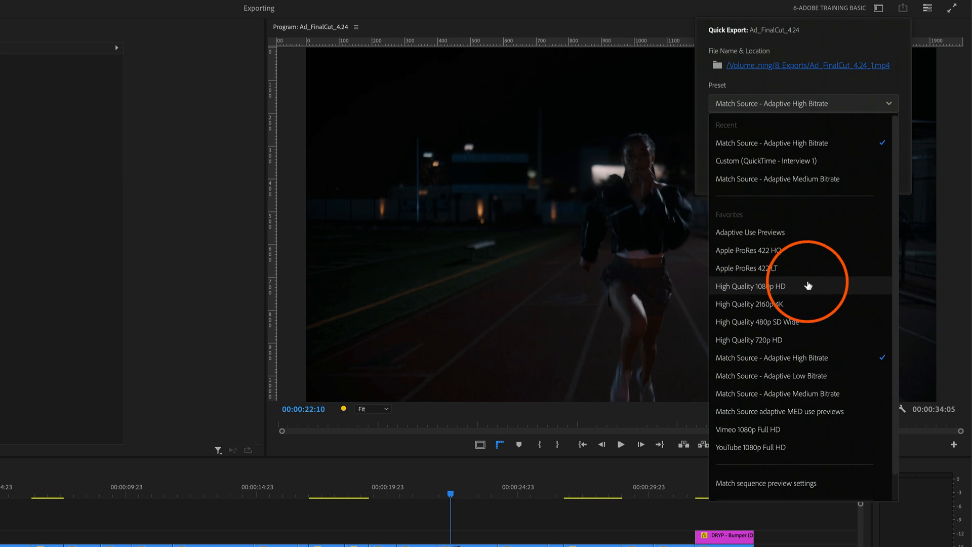
scroll(808, 286, "down", 1)
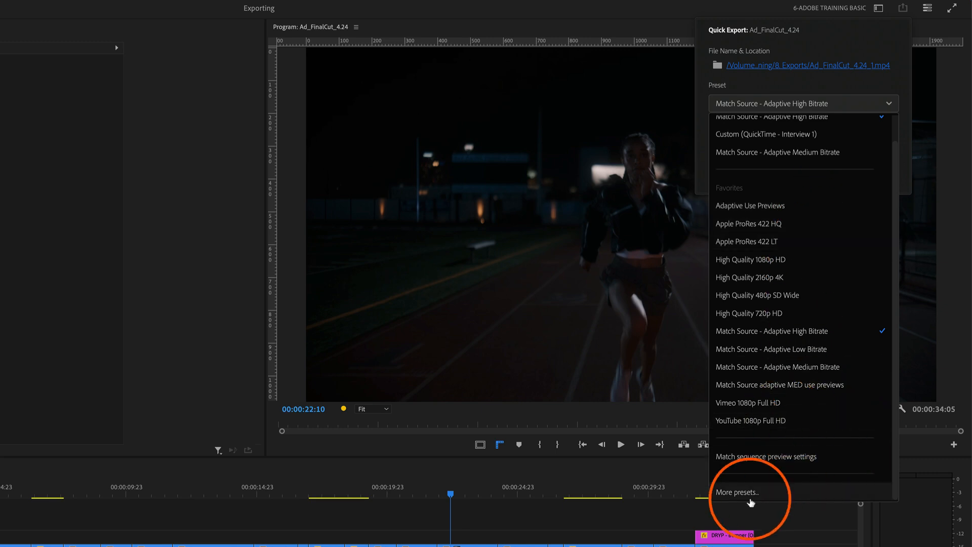
left_click(736, 492)
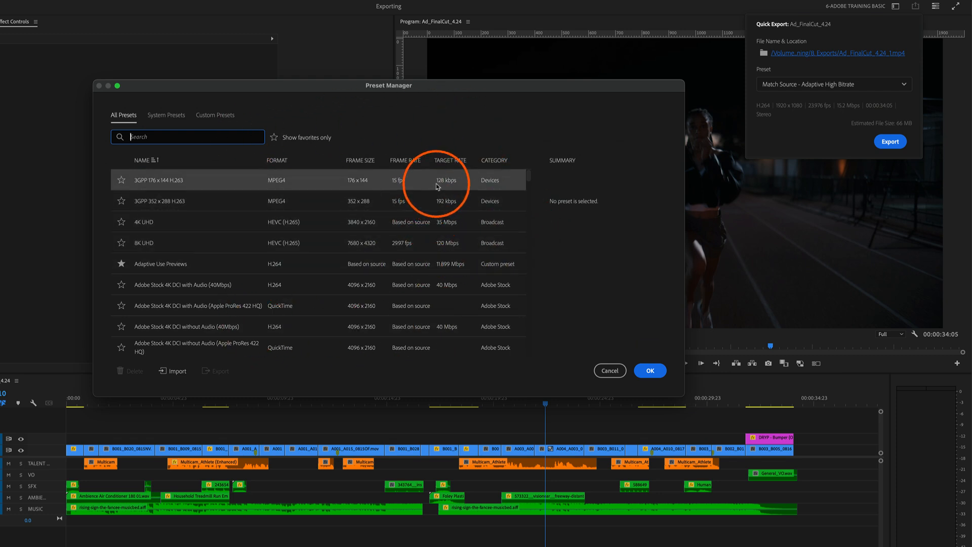
Browse the complete list of export presets, search it for DNX, and clear the search.
scroll(448, 187, "down", 7)
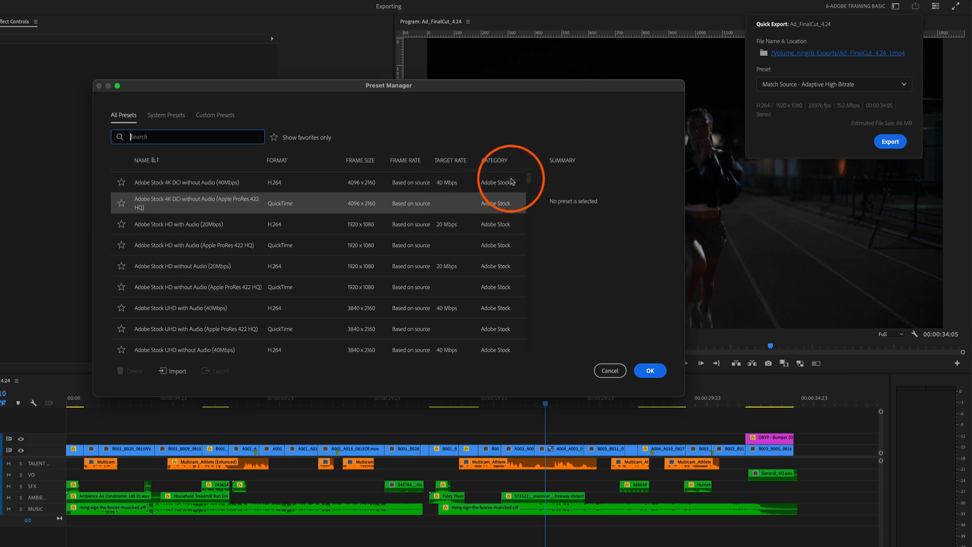
left_click_drag(529, 183, 529, 185)
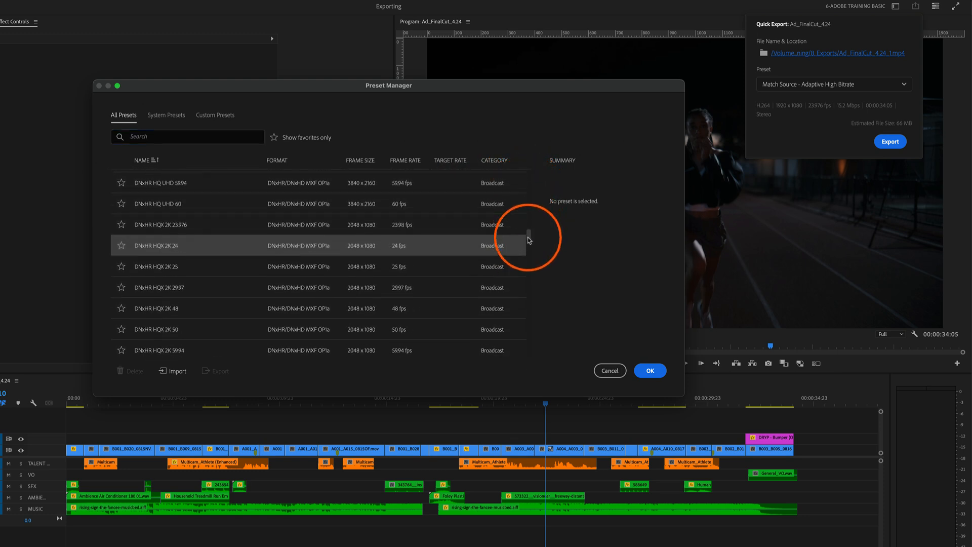
left_click_drag(530, 292, 532, 268)
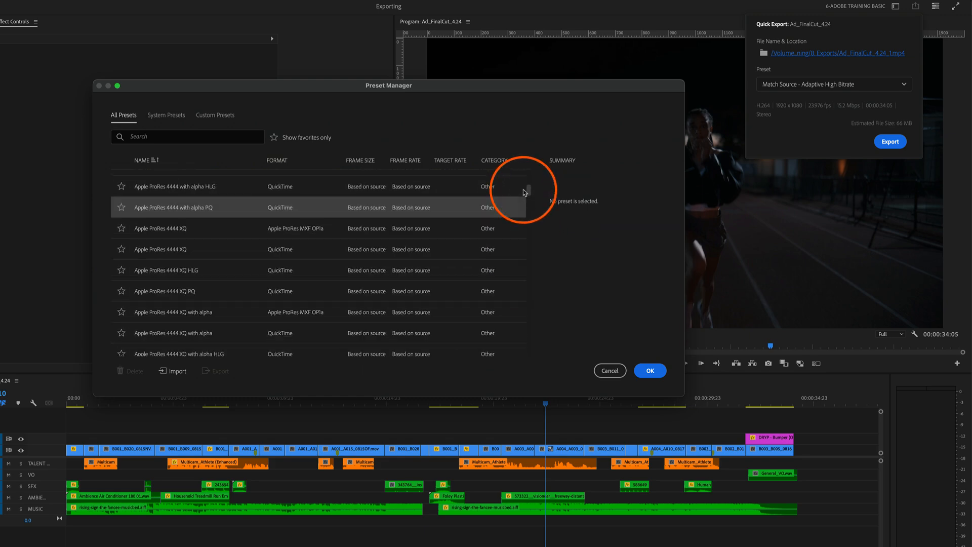
left_click_drag(523, 193, 523, 178)
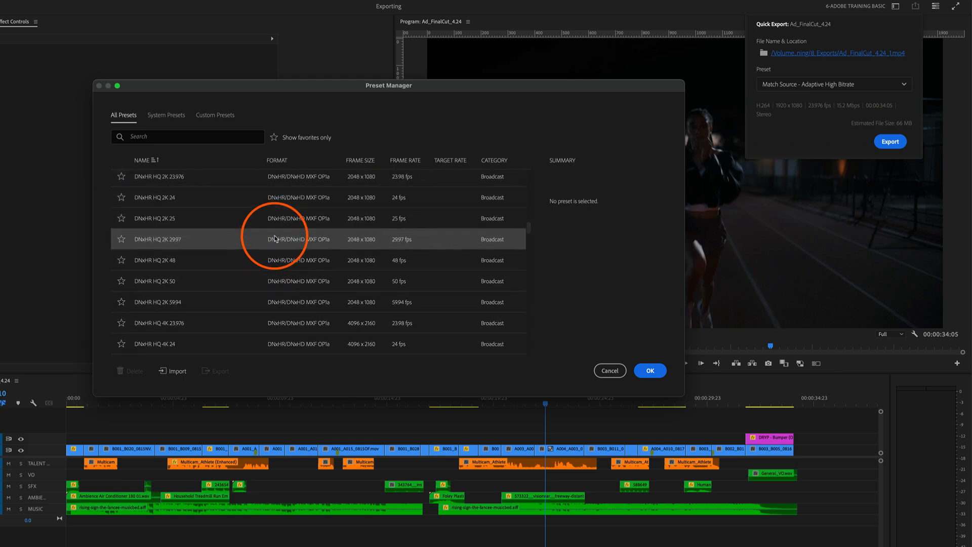
left_click(182, 137)
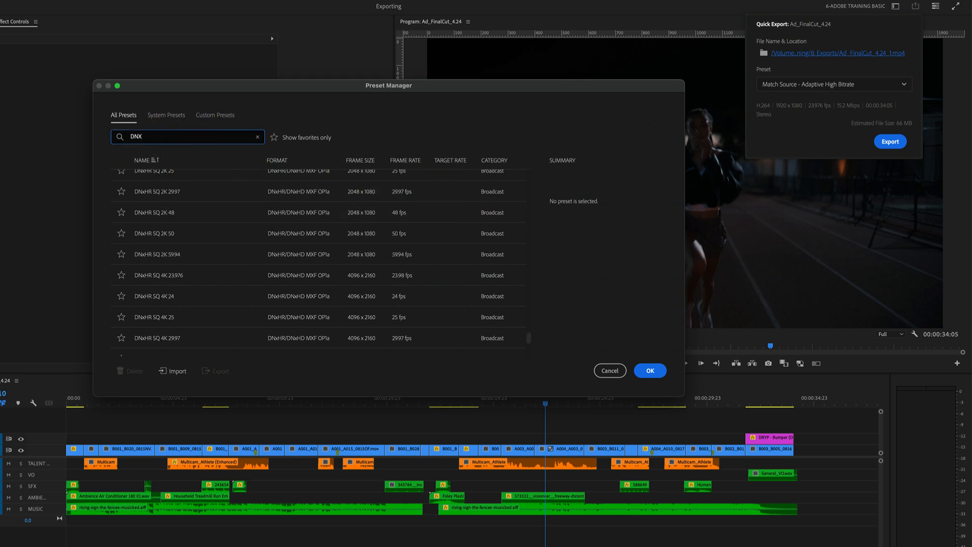
scroll(304, 220, "up", 5)
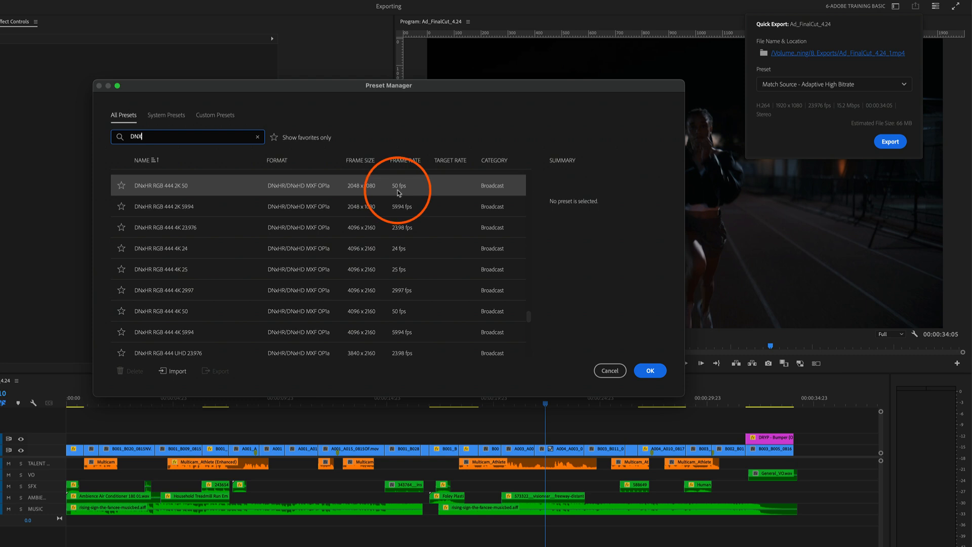
scroll(493, 212, "down", 3)
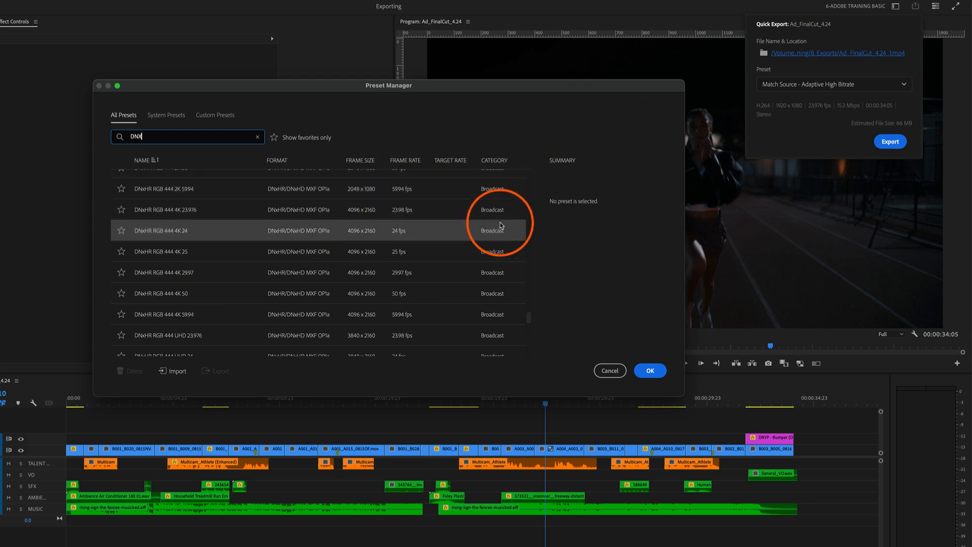
left_click(257, 136)
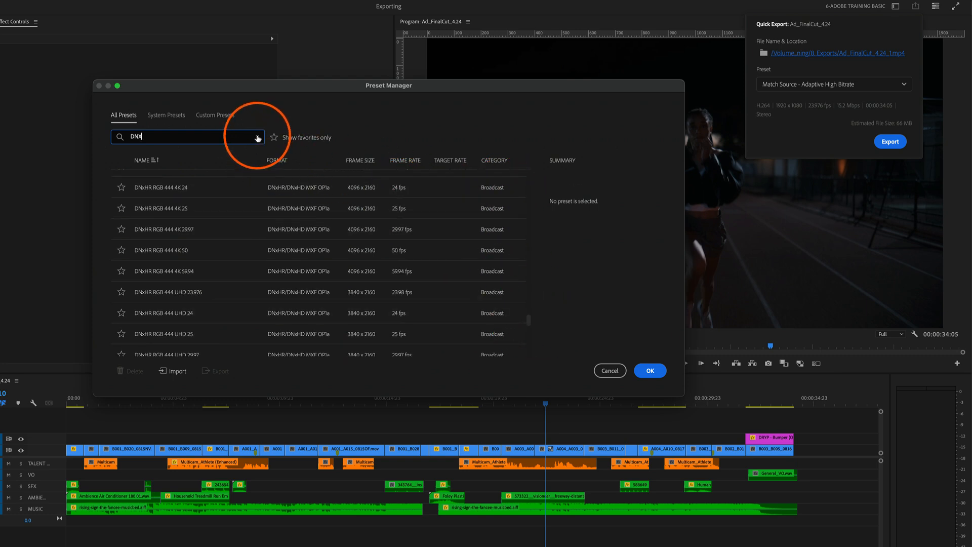
left_click_drag(528, 226, 524, 172)
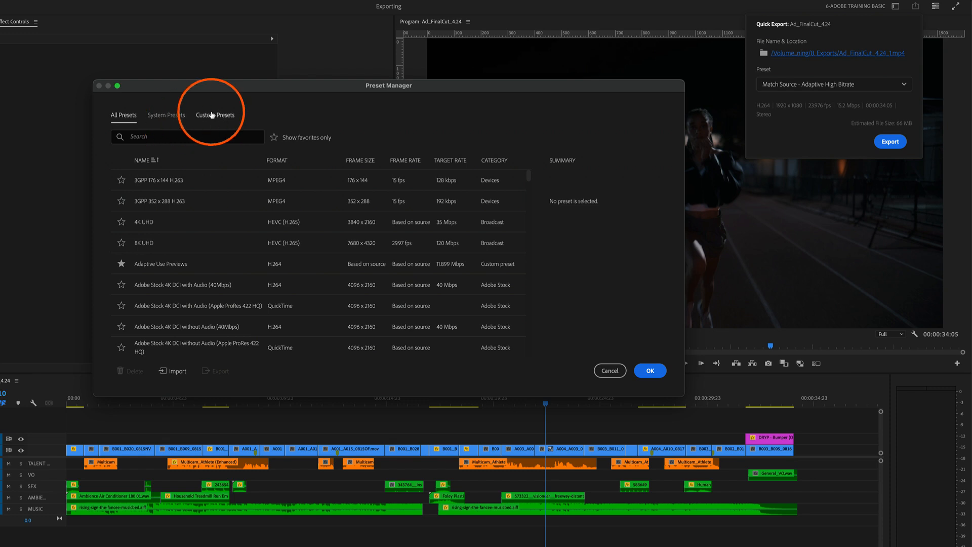
View the system presets and the custom presets in the preset manager.
left_click(168, 116)
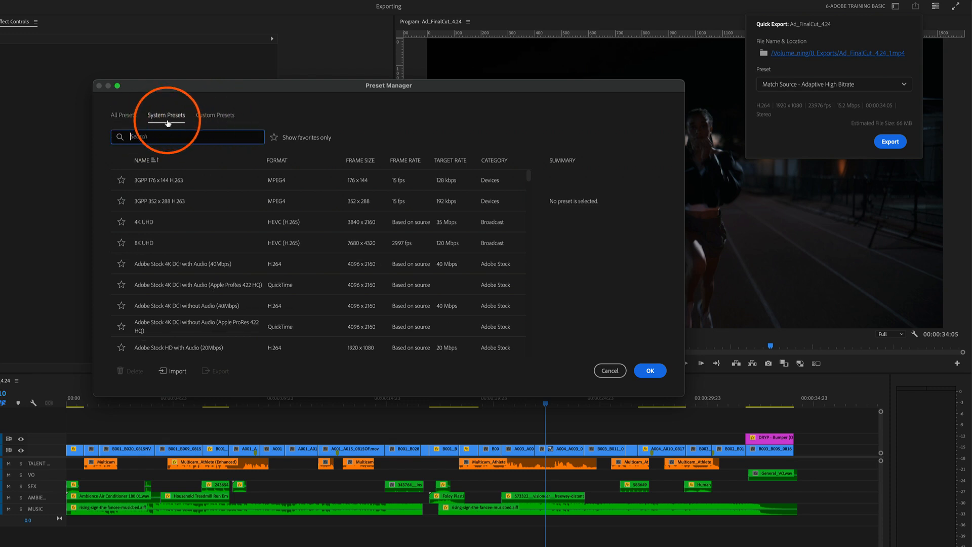
left_click(167, 137)
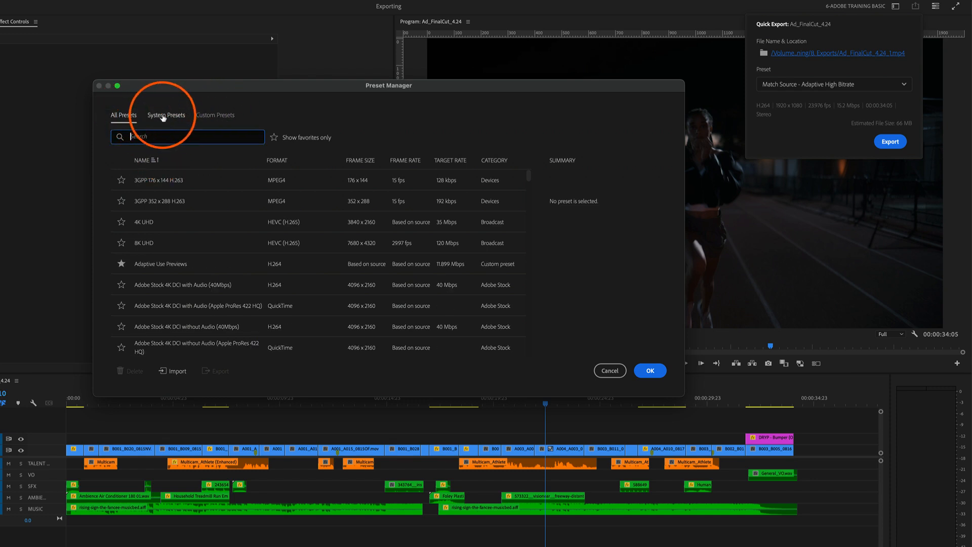
left_click(216, 116)
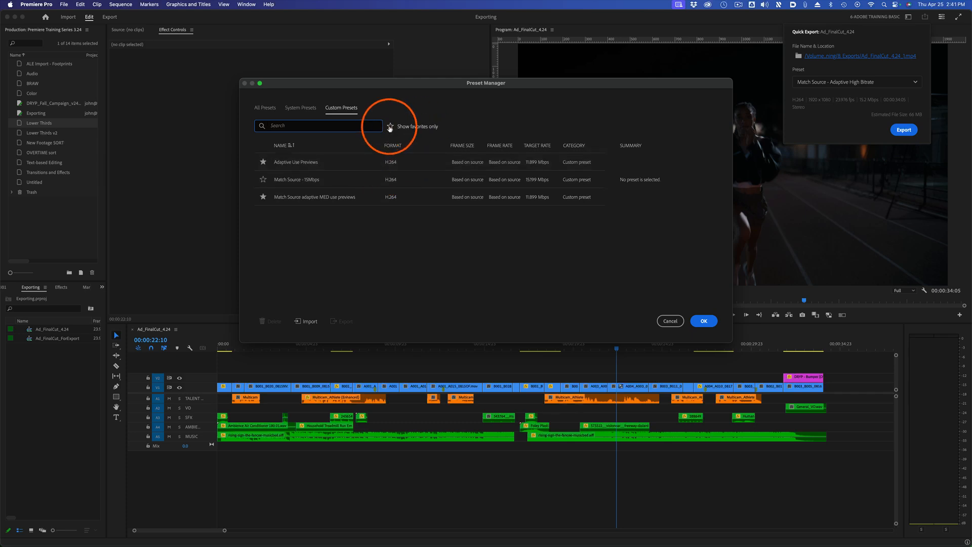
Restrict the preset manager to favorites only and look through the favorites among all presets.
left_click(390, 127)
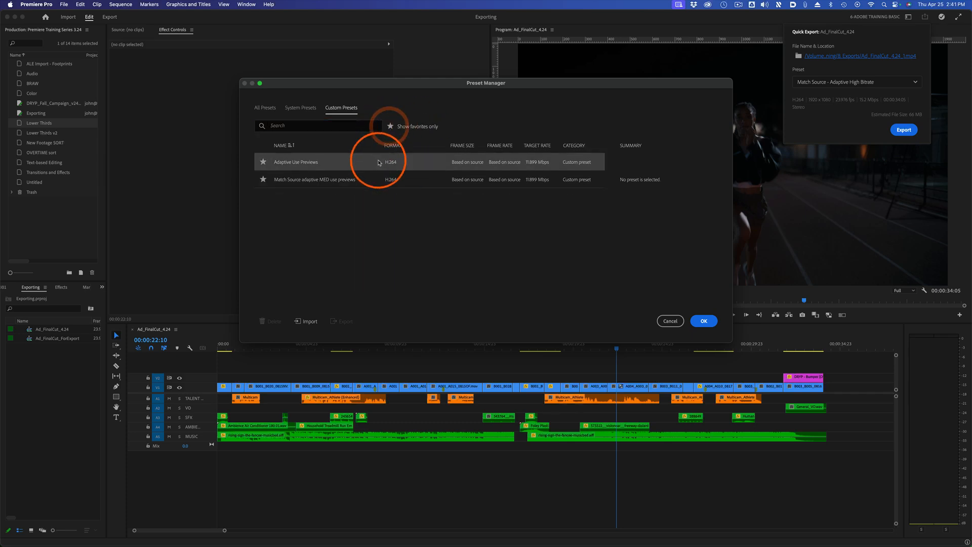
left_click(268, 109)
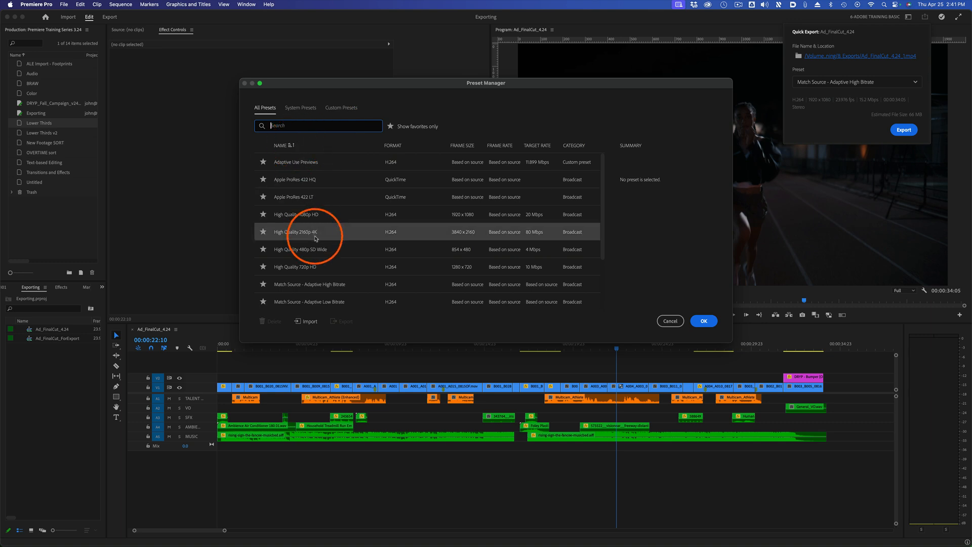
scroll(291, 213, "down", 4)
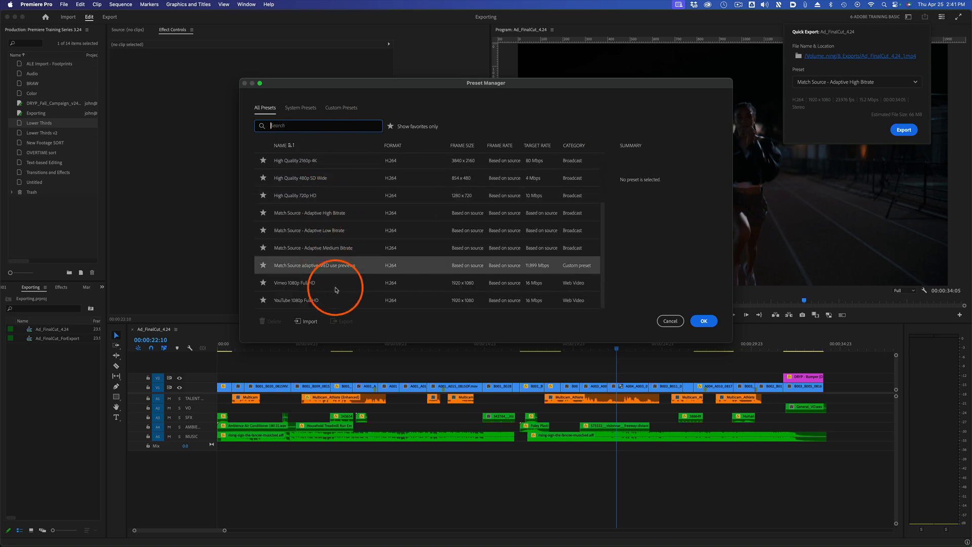
Dismiss the preset manager without changes and look through the favorites in the Quick Export preset list.
scroll(335, 233, "up", 2)
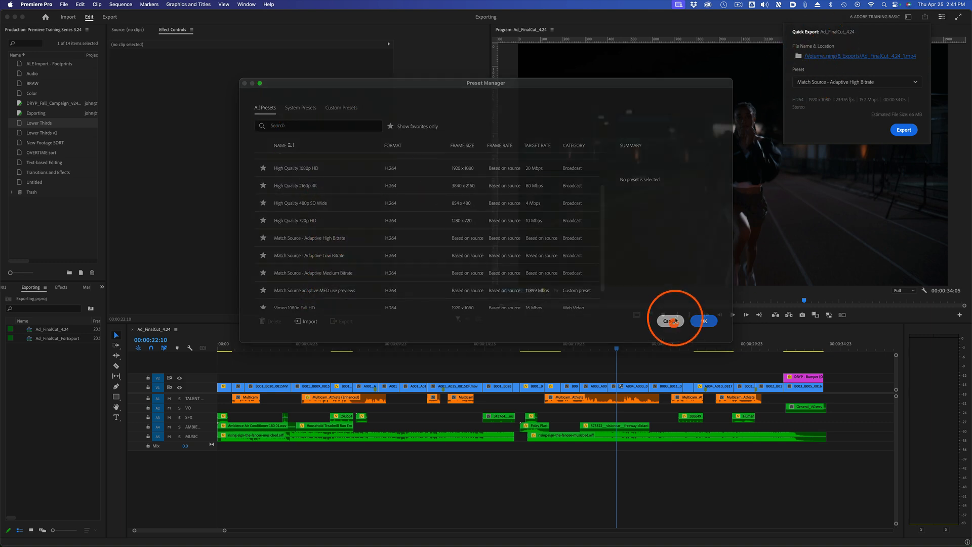
left_click(671, 321)
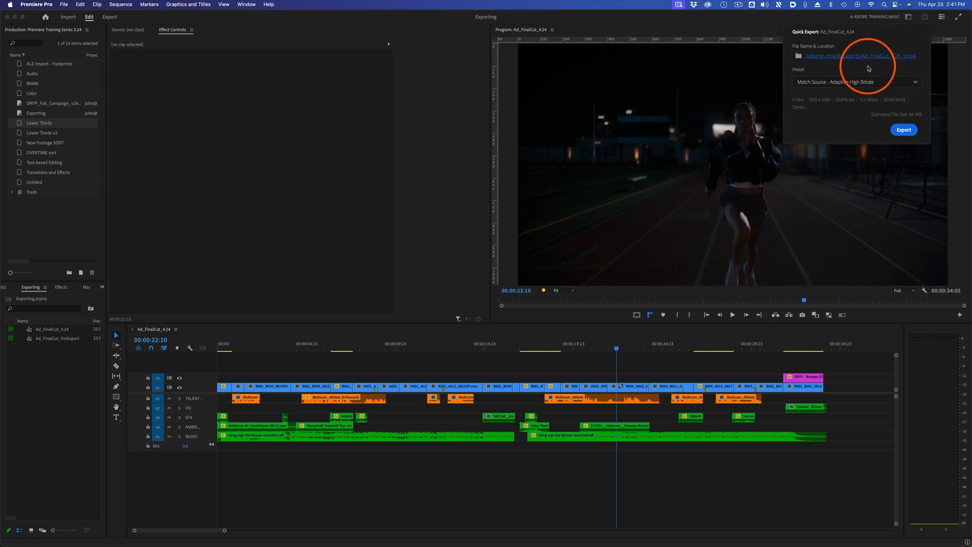
left_click(867, 82)
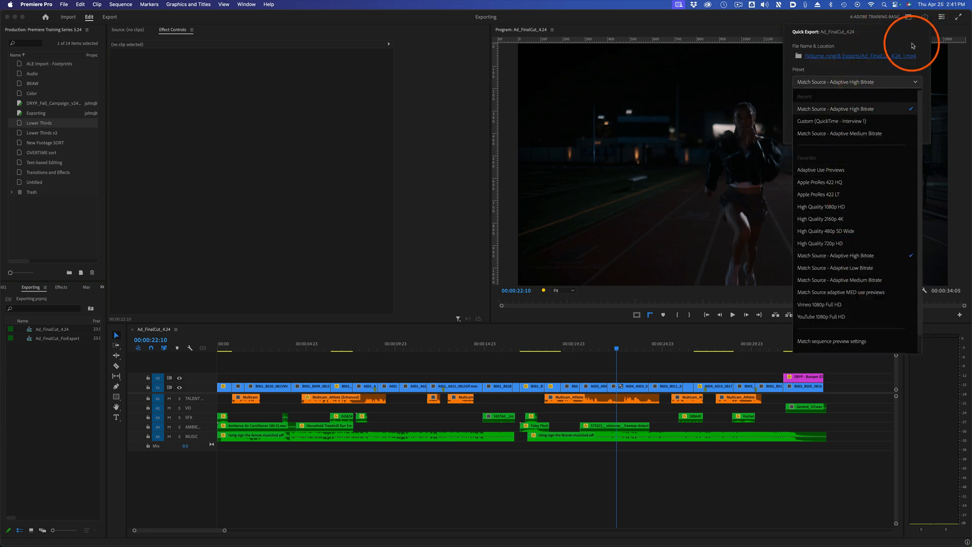
scroll(827, 306, "down", 2)
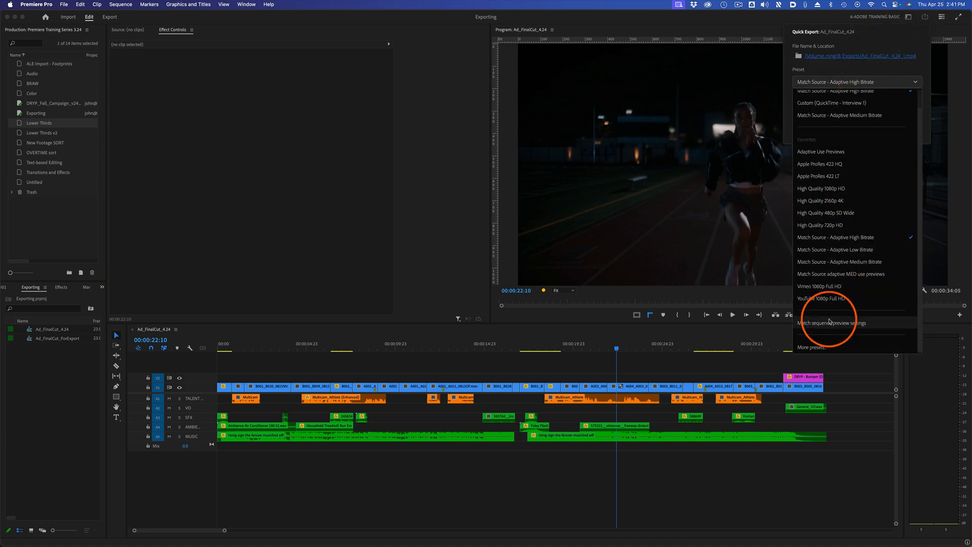
Reopen the complete preset manager showing favorites only, and remove High Quality 720p HD and High Quality 480p SD Wide from the favorites.
left_click(812, 348)
left_click(414, 129)
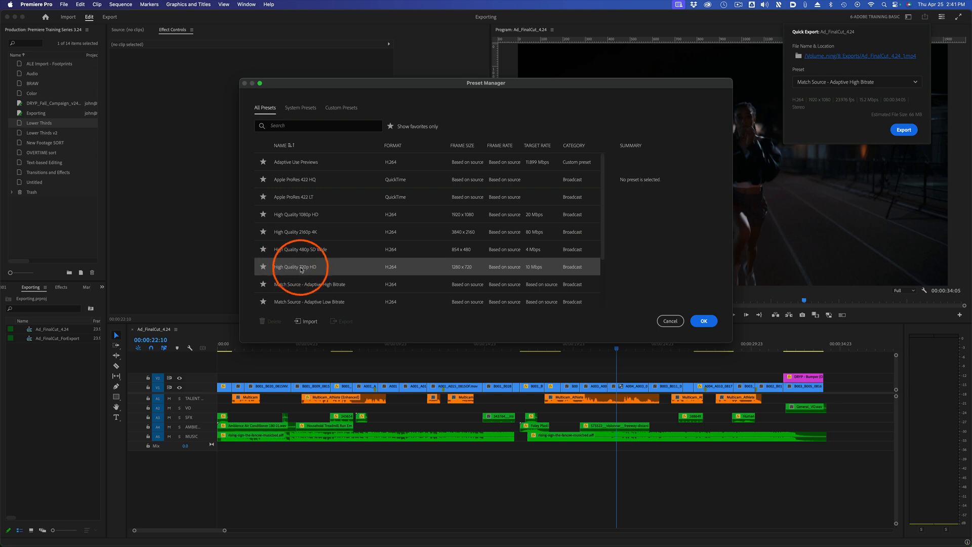
left_click(263, 267)
left_click(263, 249)
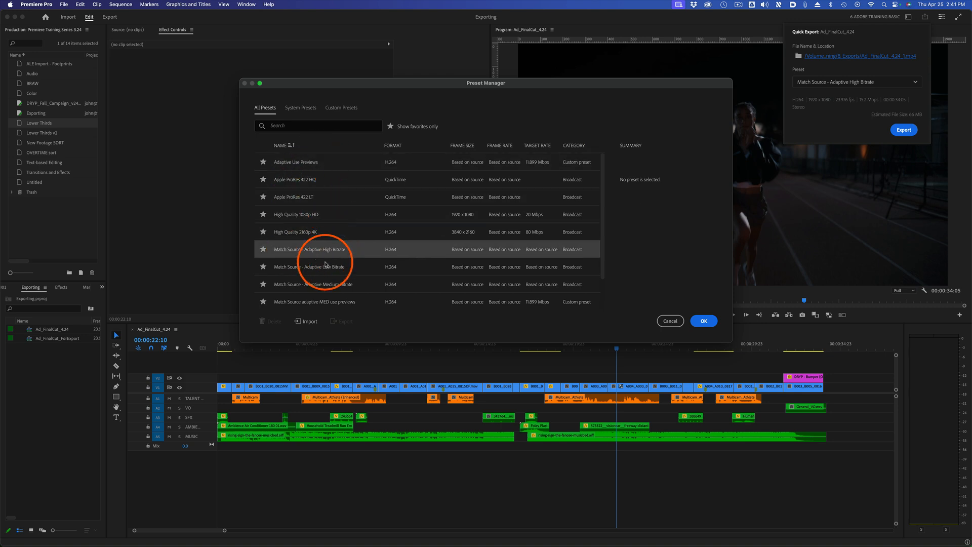
scroll(385, 224, "down", 1)
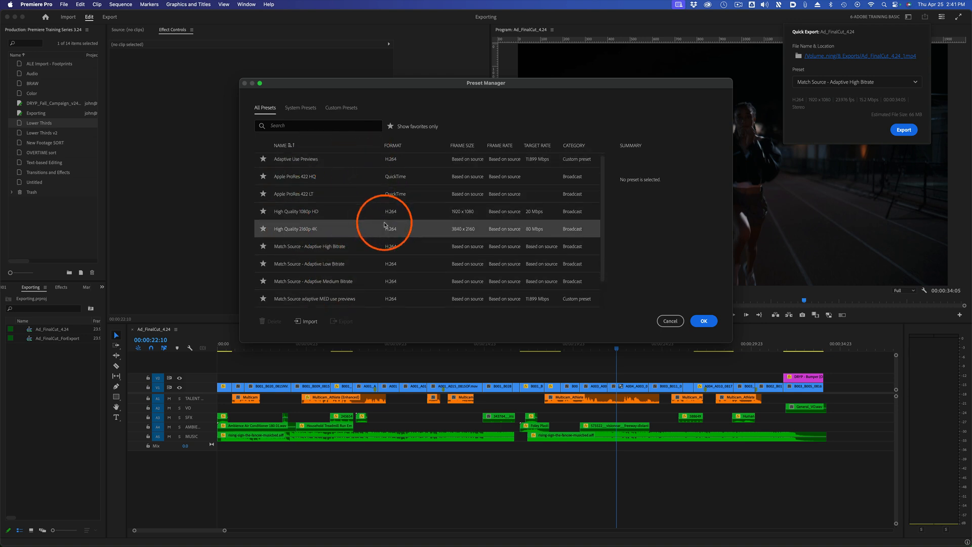
scroll(368, 224, "down", 2)
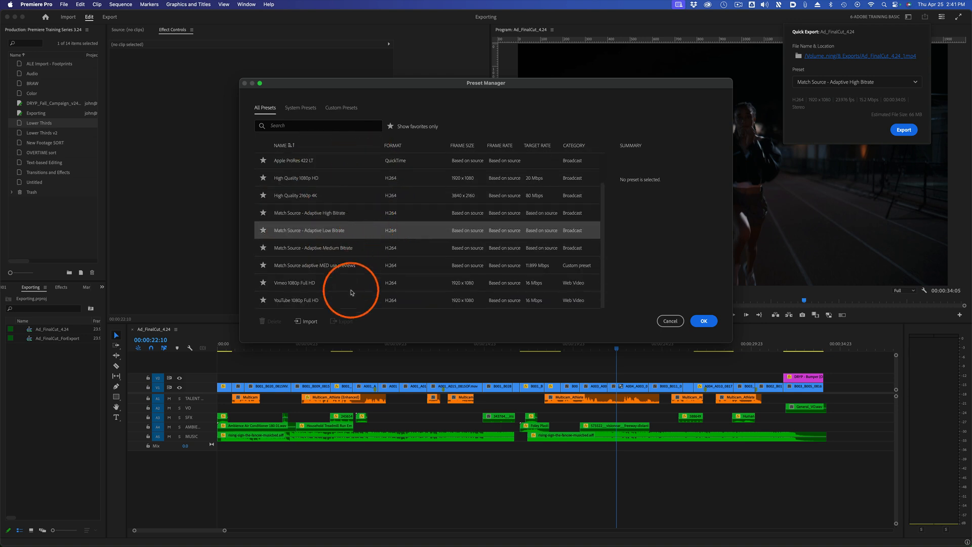
scroll(351, 291, "up", 3)
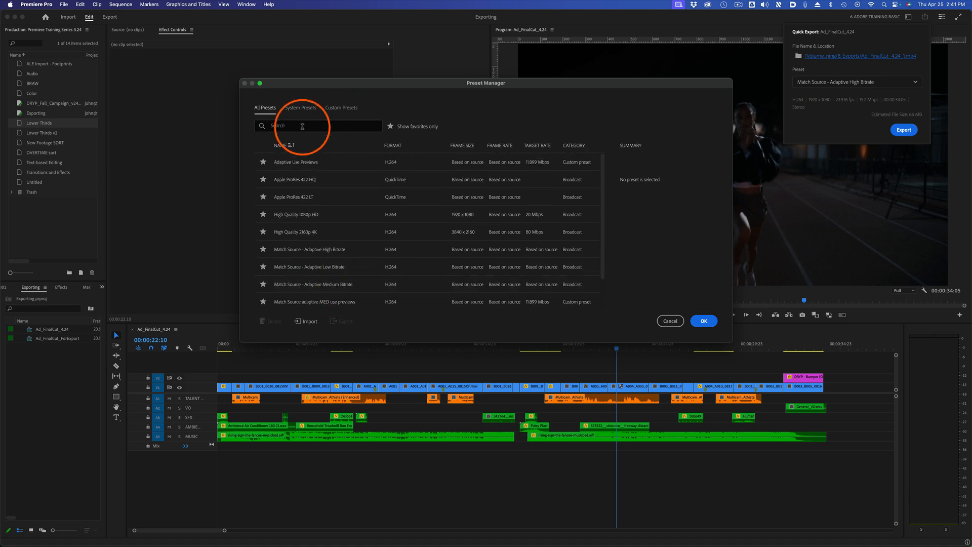
Show all presets again, mark Adobe Stock HD without Audio (20Mbps) as a favorite, and apply it to the Quick Export.
left_click(390, 126)
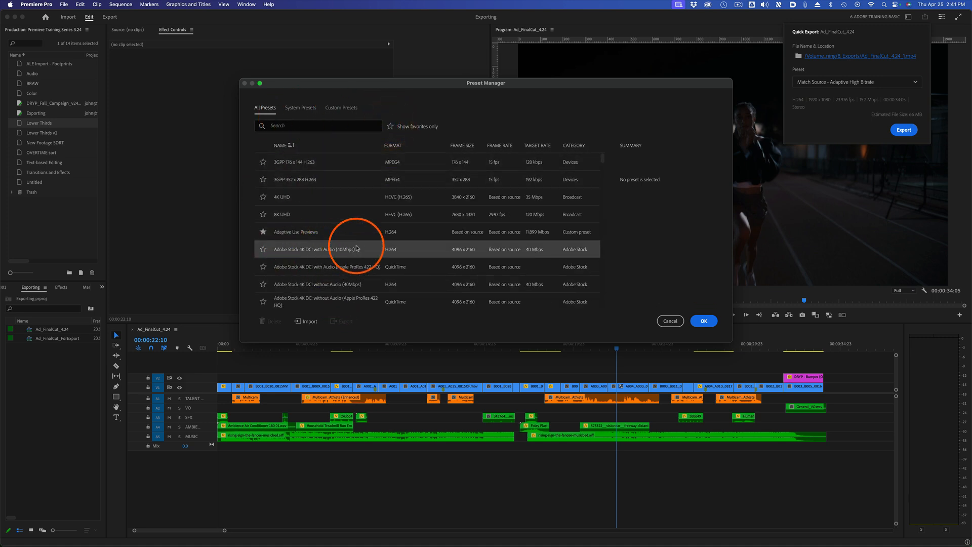
scroll(344, 249, "down", 4)
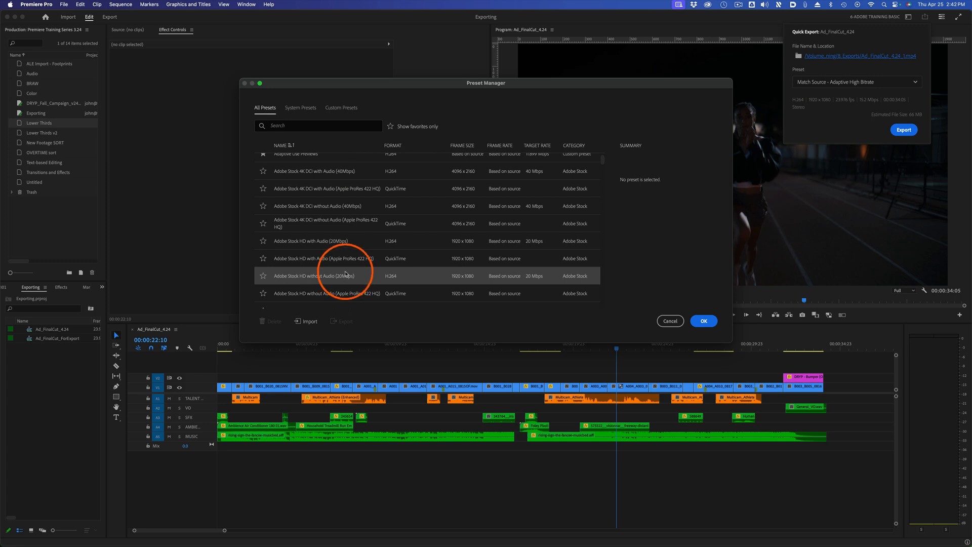
left_click(263, 277)
left_click(265, 276)
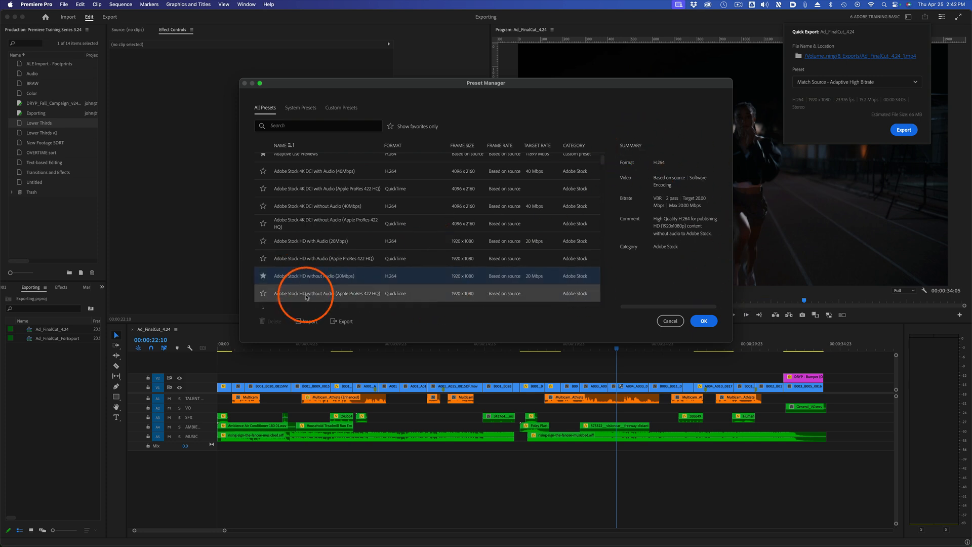
left_click(705, 321)
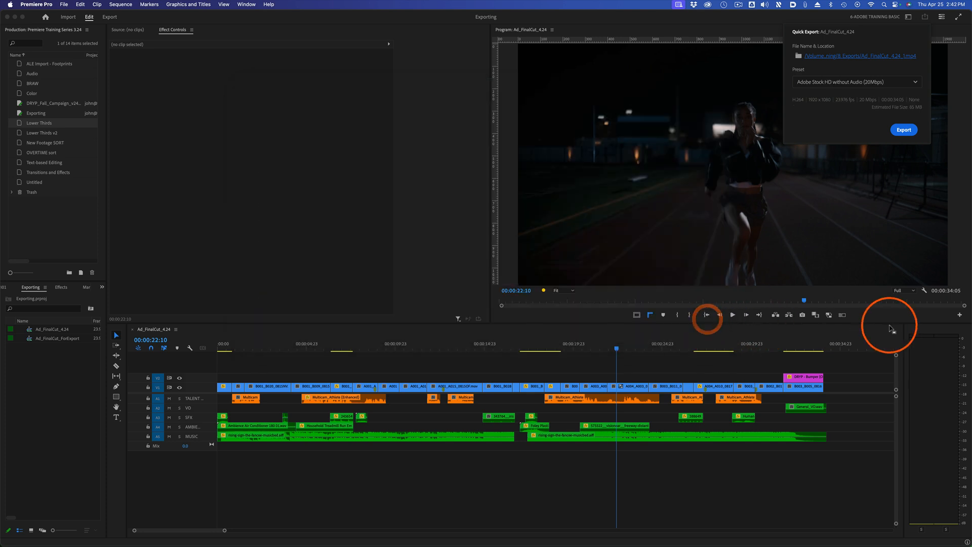
left_click(883, 82)
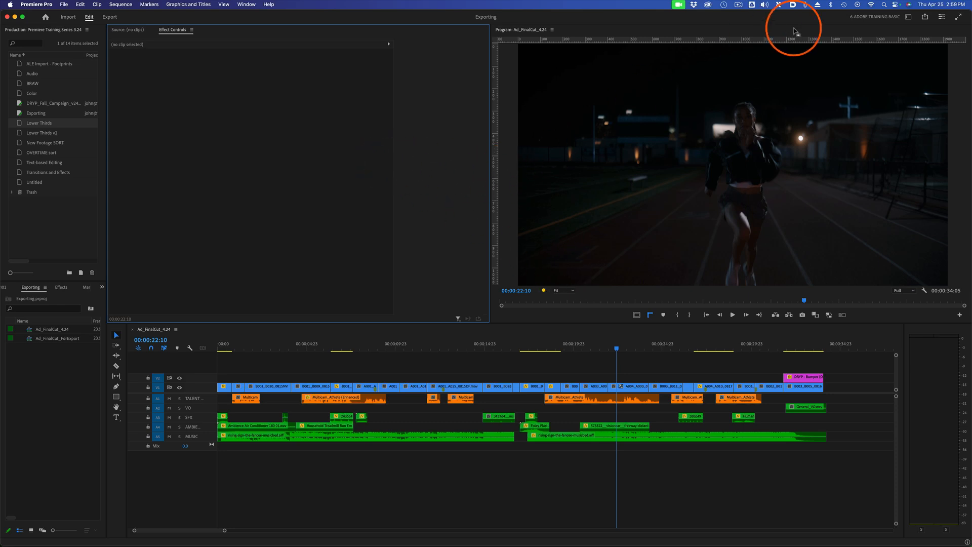
View the full Export settings of the sequence, return to the editing workspace, and reopen Quick Export for comparison.
left_click(111, 18)
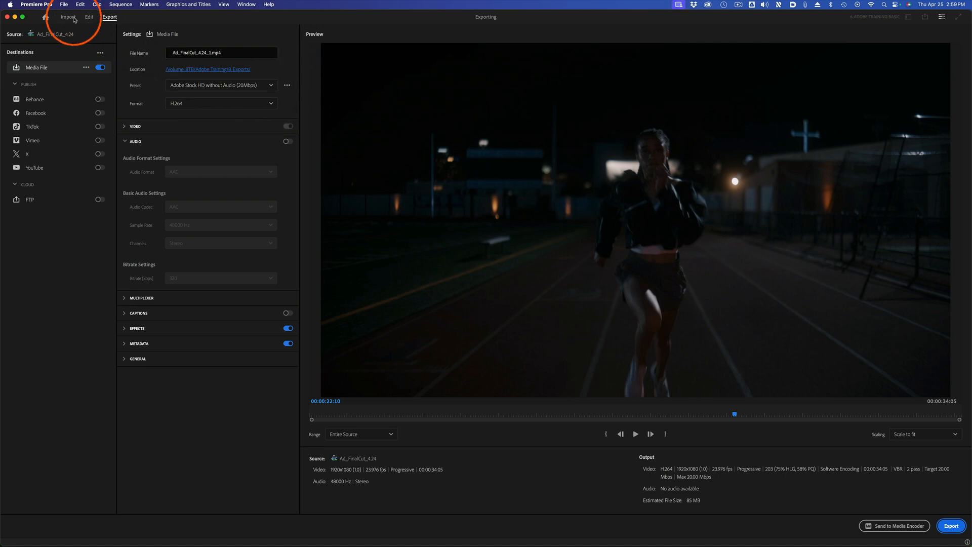
left_click(89, 19)
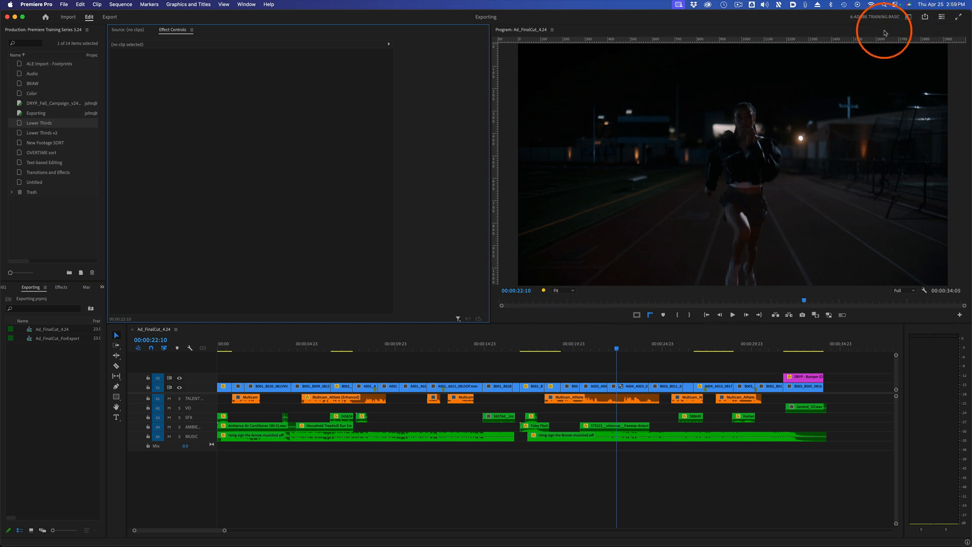
left_click(924, 18)
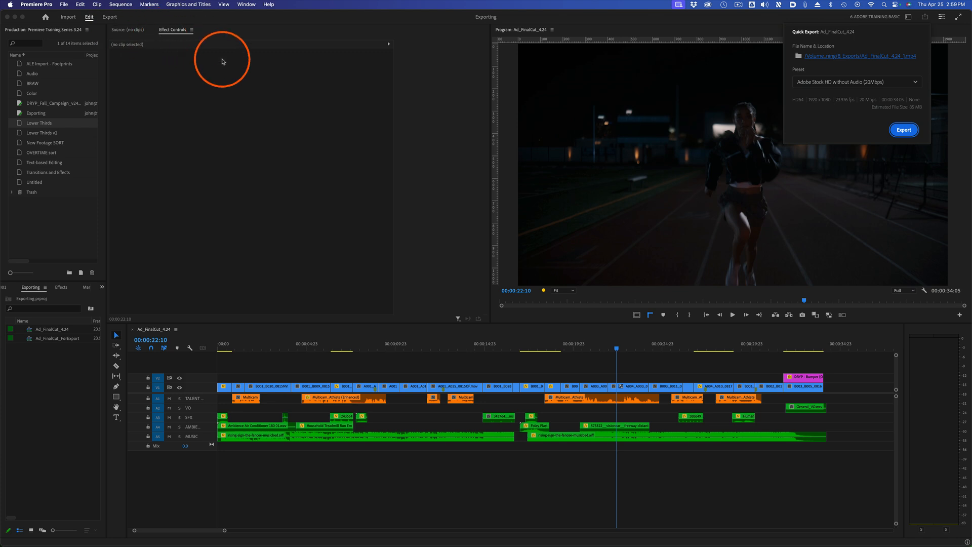
Open the full Export settings and review the sequence in the preview by scrubbing through it and playing the ending.
left_click(110, 17)
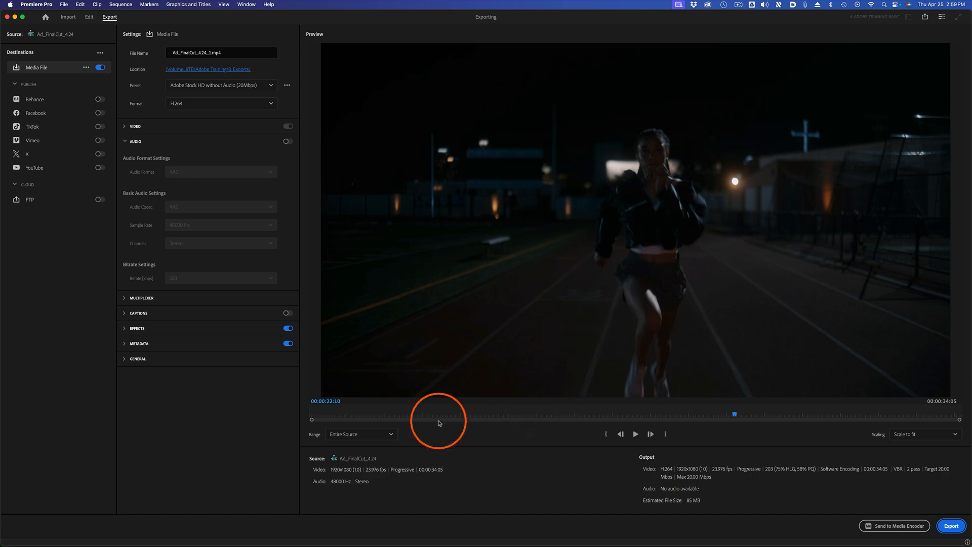
left_click_drag(329, 413, 949, 403)
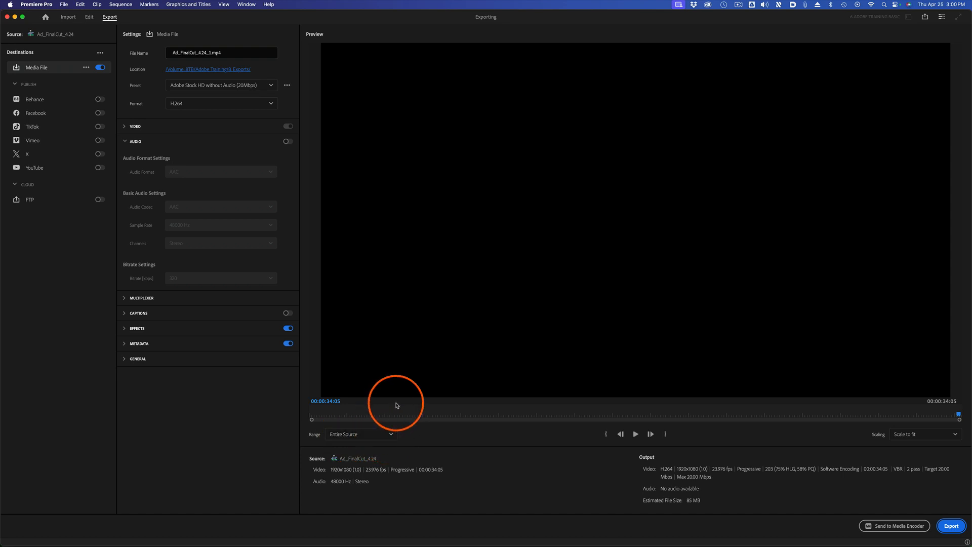
left_click(319, 416)
left_click_drag(319, 416, 911, 414)
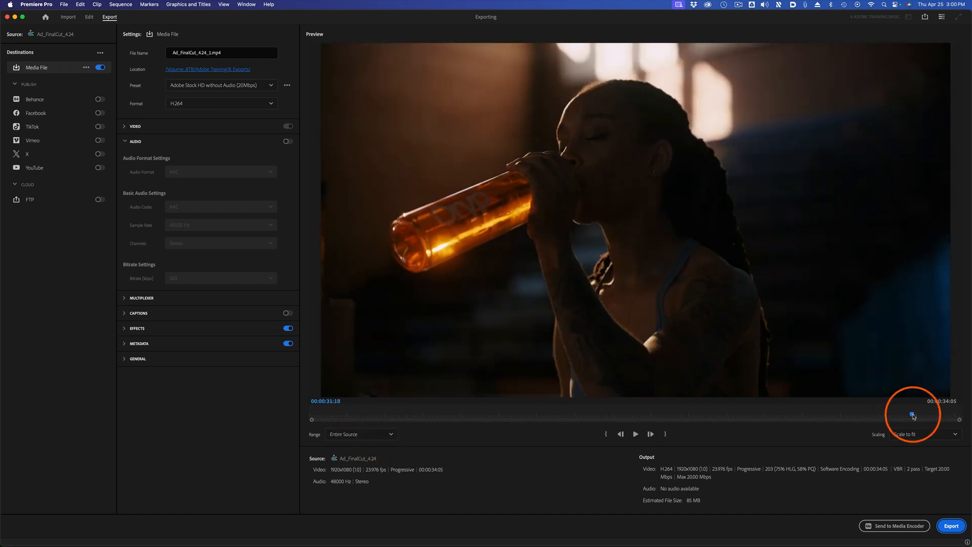
left_click(635, 434)
left_click(636, 435)
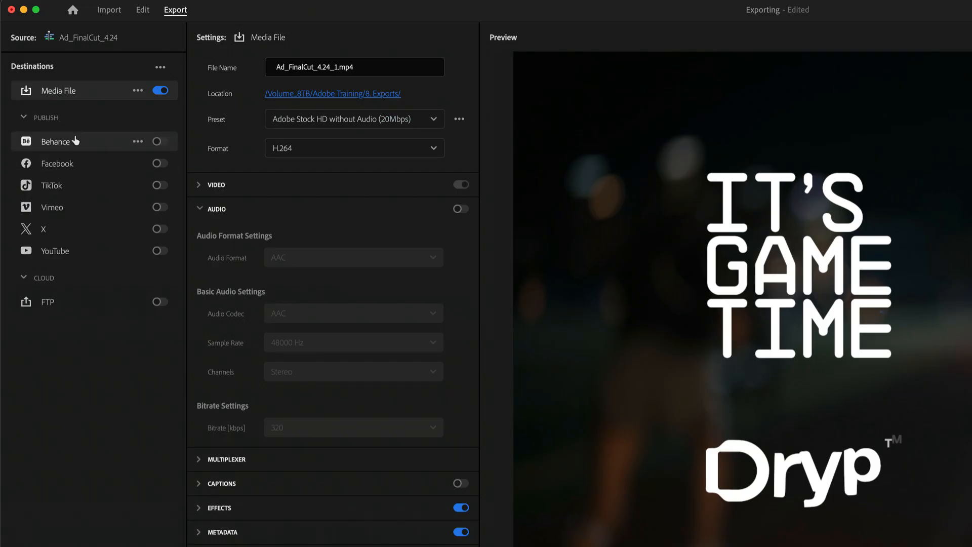
Enable Facebook, TikTok and Vimeo as publishing destinations for the export.
left_click(158, 163)
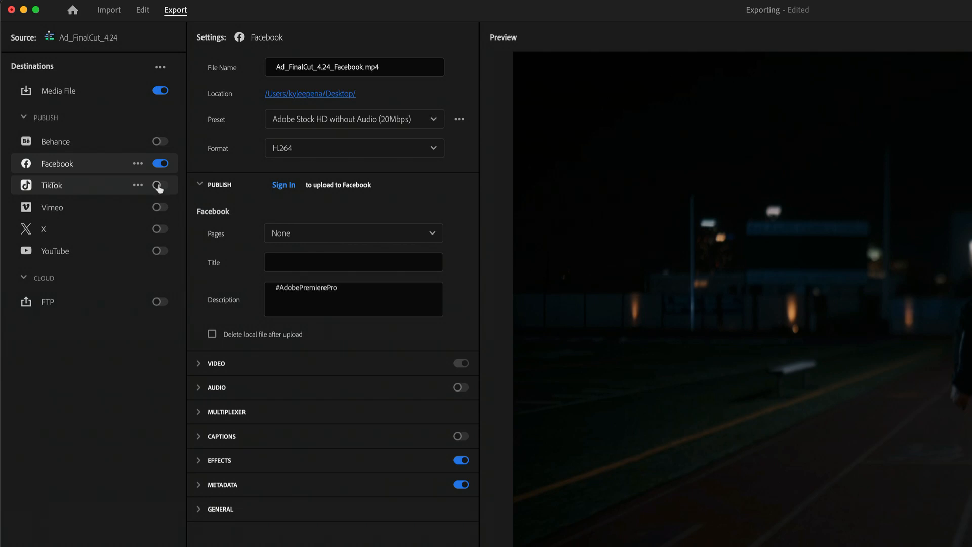
left_click(158, 186)
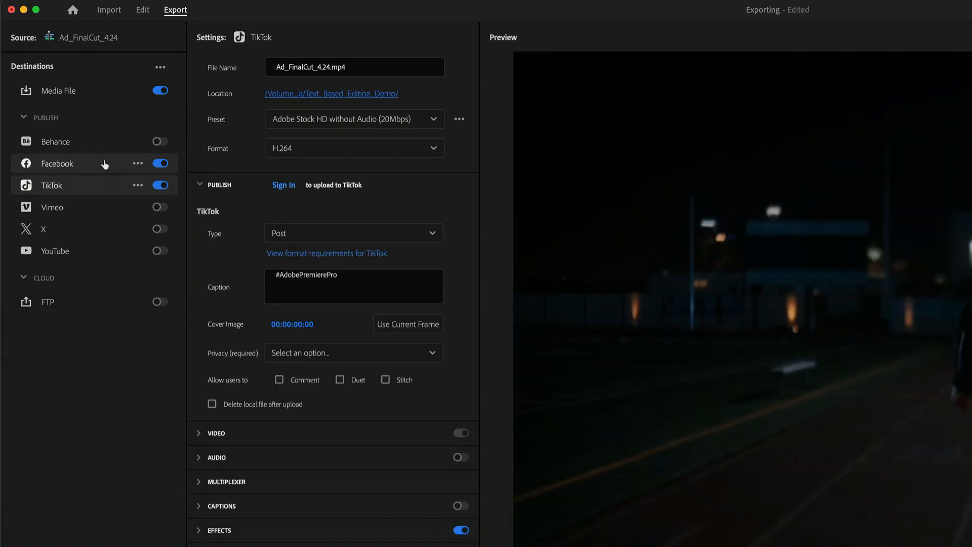
left_click(157, 207)
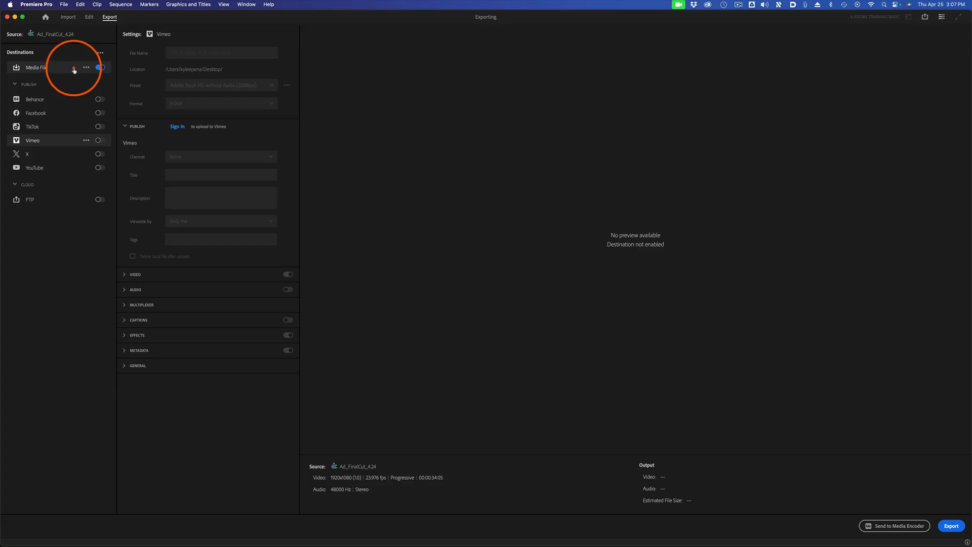
left_click(258, 197)
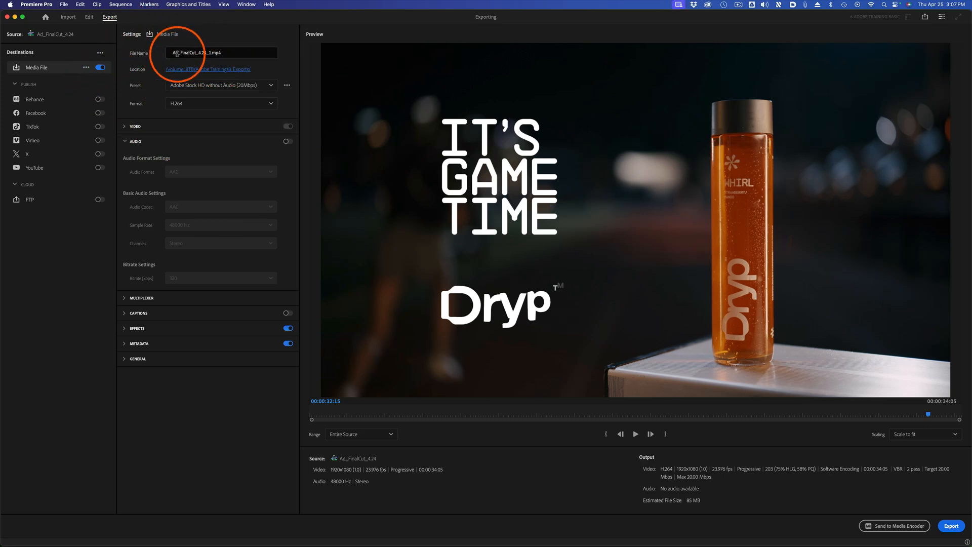
Rename the media file to Ad_FinalCut_4.24_ProRes.mp4 and open the complete list of presets.
left_click(210, 53)
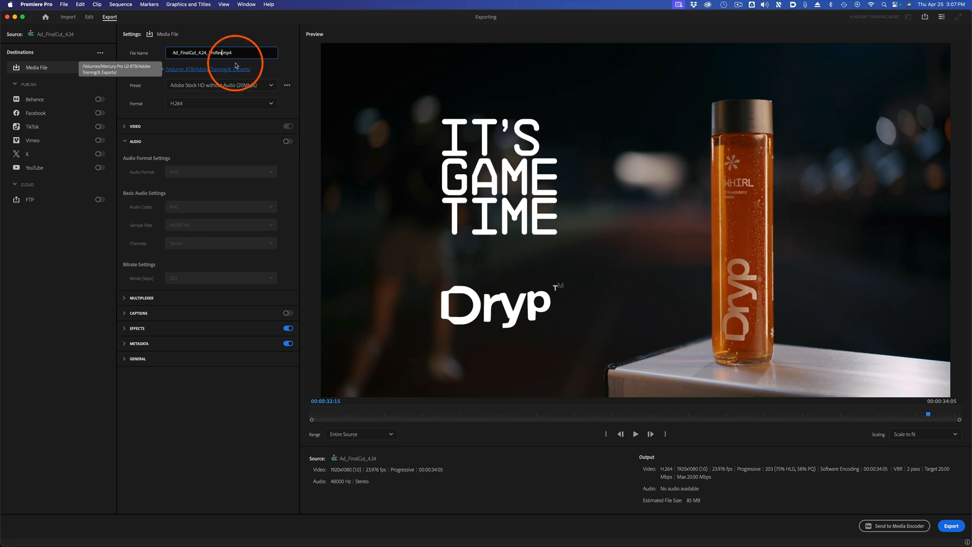
left_click(271, 85)
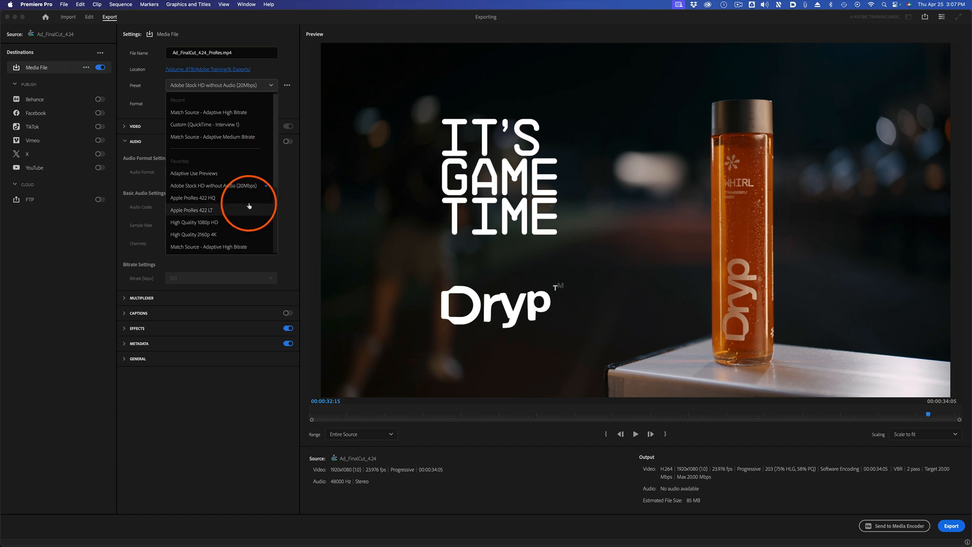
left_click_drag(275, 152, 272, 228)
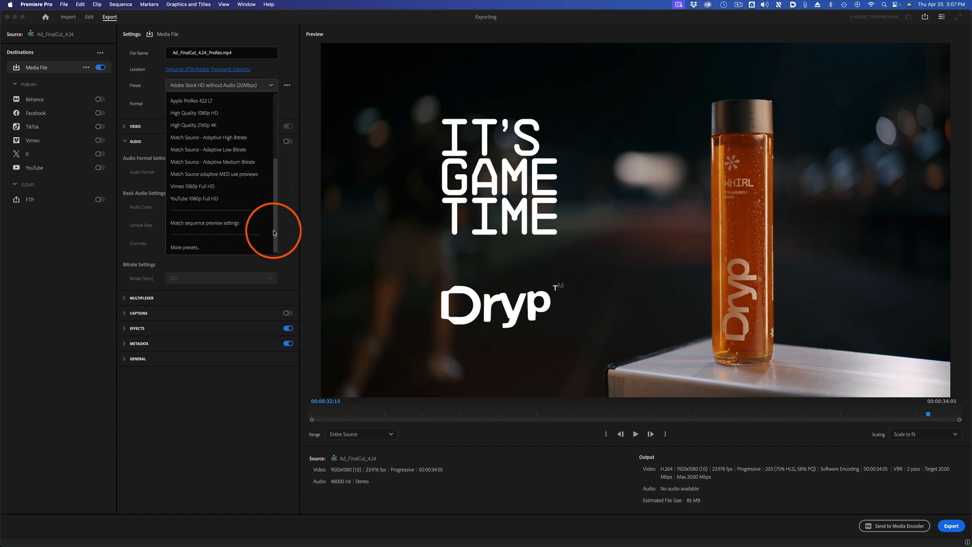
left_click(190, 248)
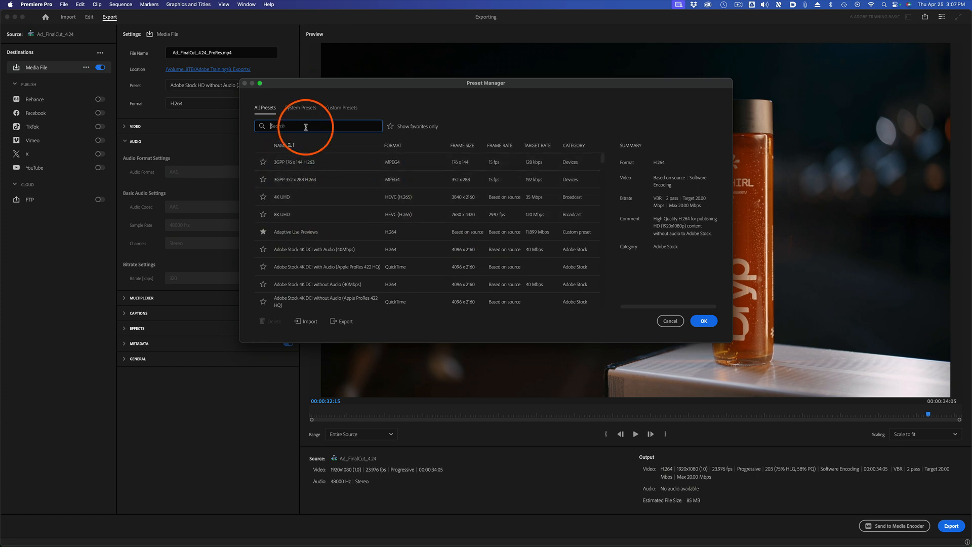
Search the presets for ProRes, mark the QuickTime Apple ProRes 422 preset as a favorite, and apply it to the export.
type("ProRes")
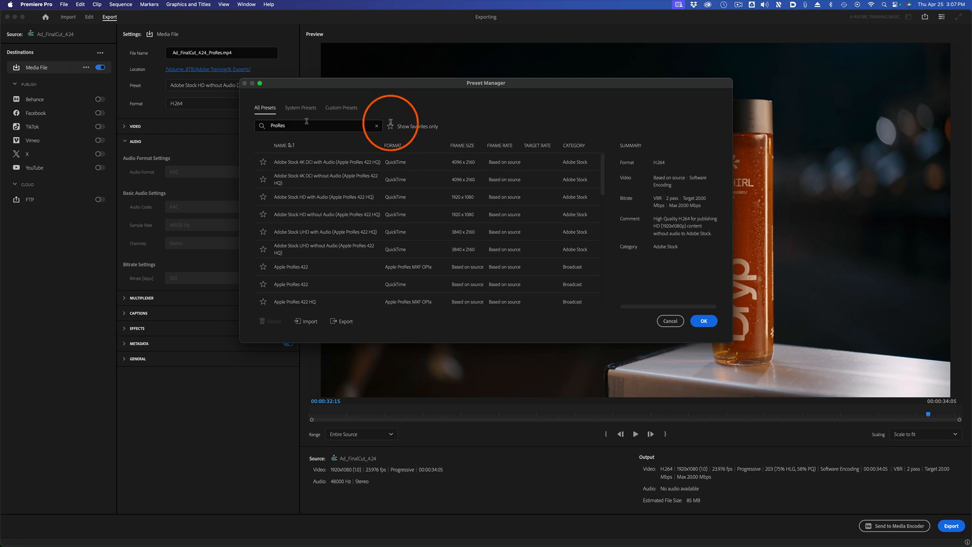
scroll(344, 237, "down", 1)
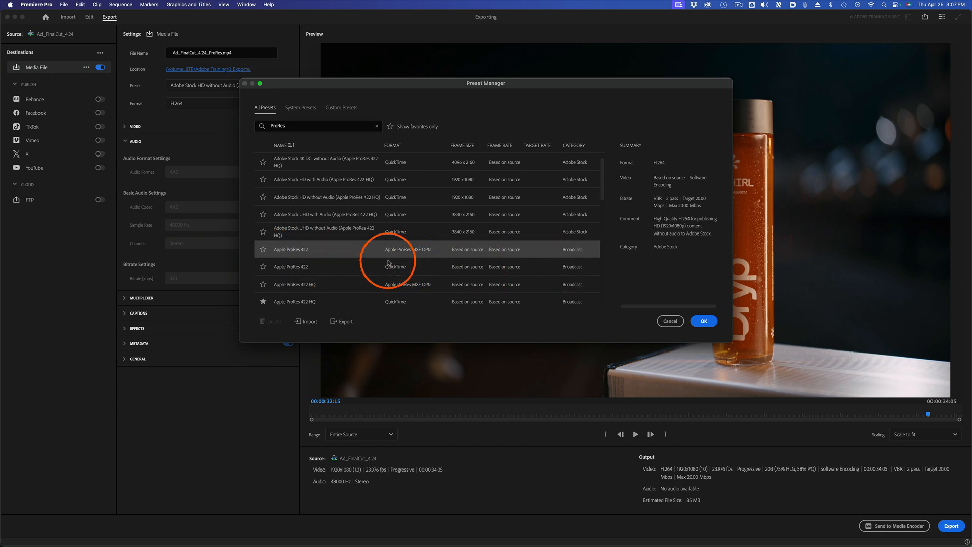
left_click(263, 267)
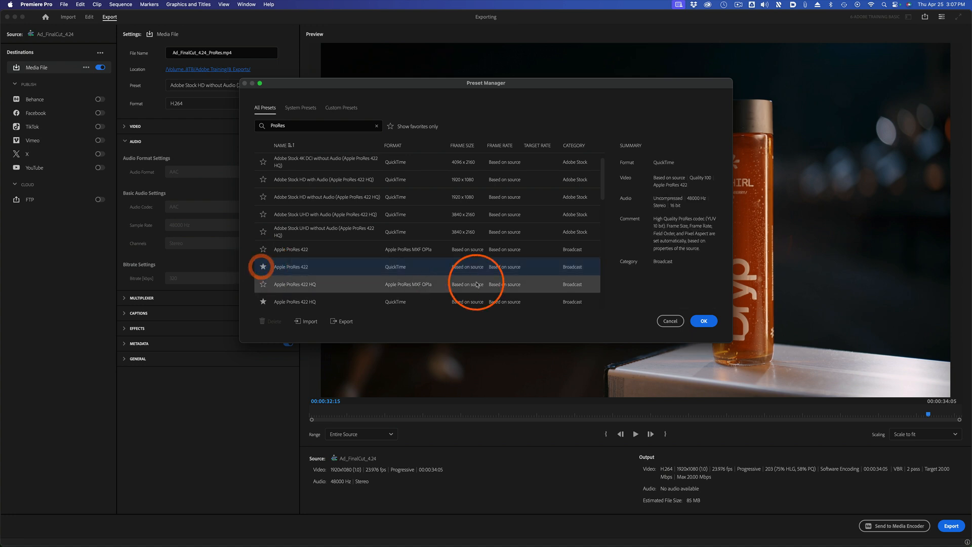
left_click(705, 320)
Confirm the Apple ProRes 422 QuickTime preset in the Preset Manager and check the export's preset list.
left_click(451, 214)
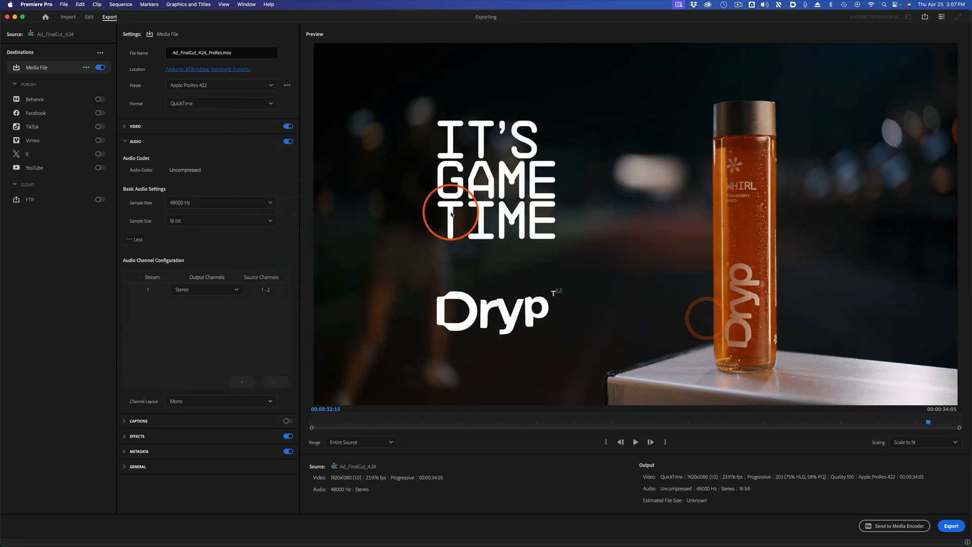
left_click(248, 91)
left_click(236, 198)
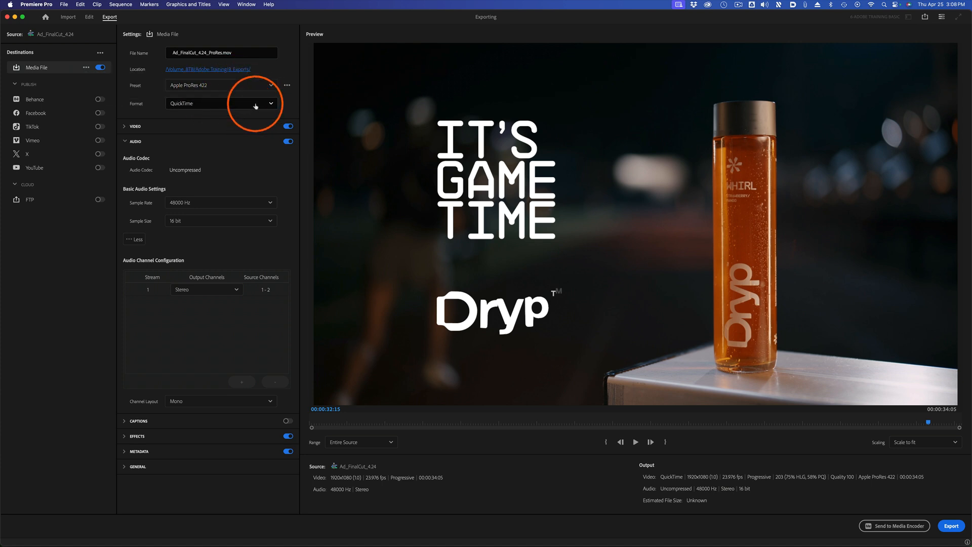
Examine the complete list of export formats, from AAC Audio to Waveform Audio.
left_click(253, 107)
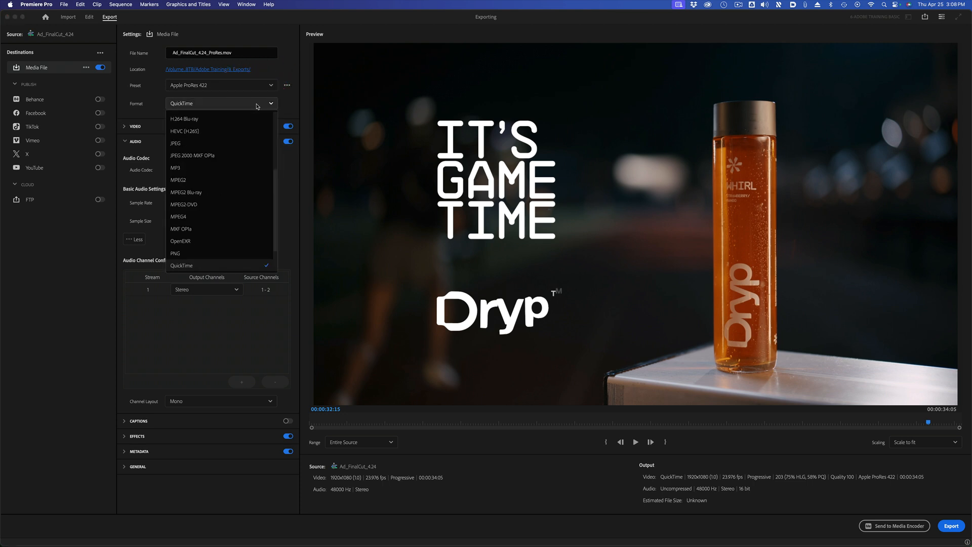
left_click_drag(276, 236, 288, 132)
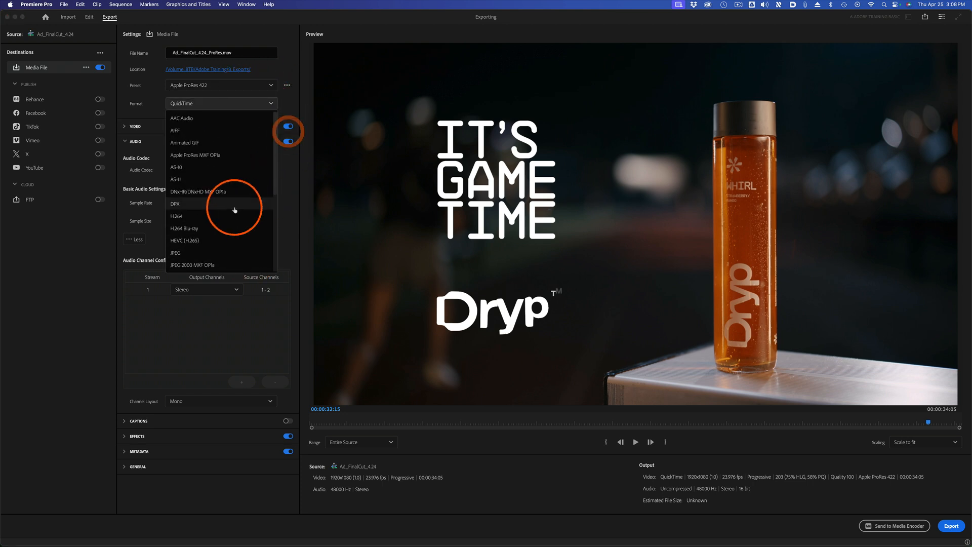
left_click(236, 152)
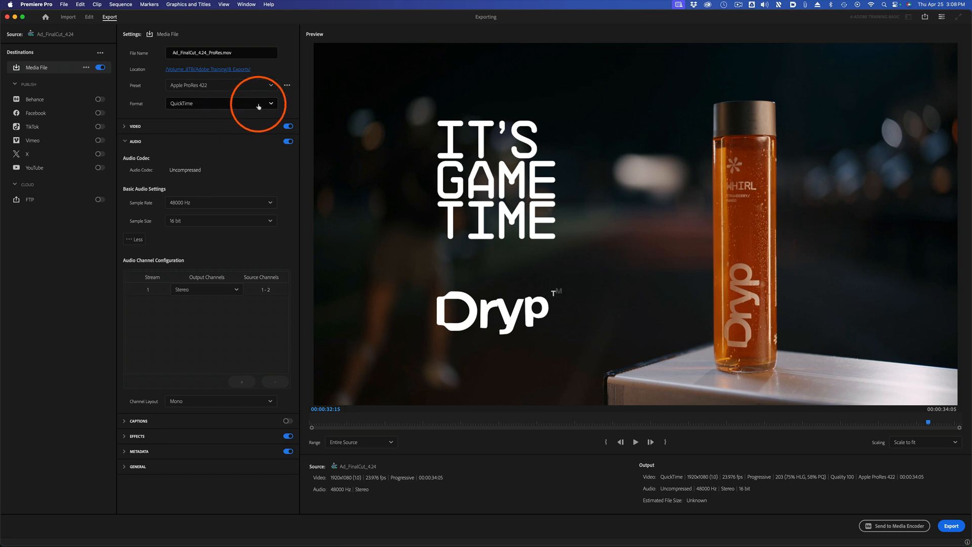
left_click(226, 106)
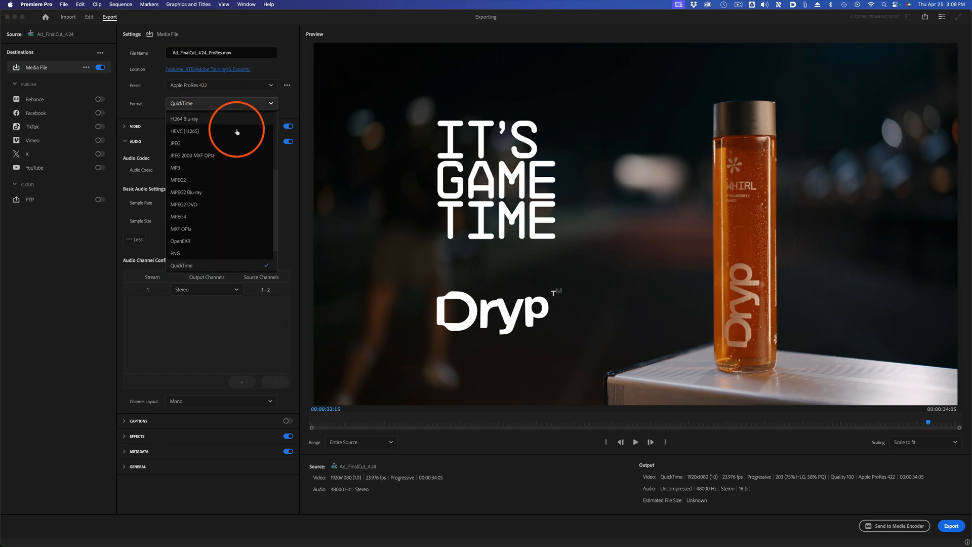
scroll(251, 167, "down", 3)
scroll(253, 230, "down", 3)
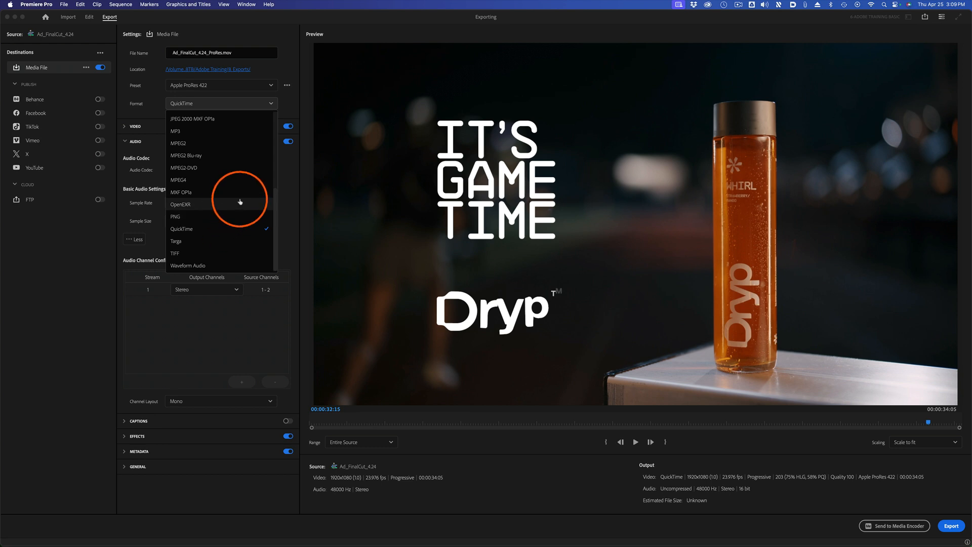
scroll(240, 202, "up", 1)
scroll(238, 197, "up", 5)
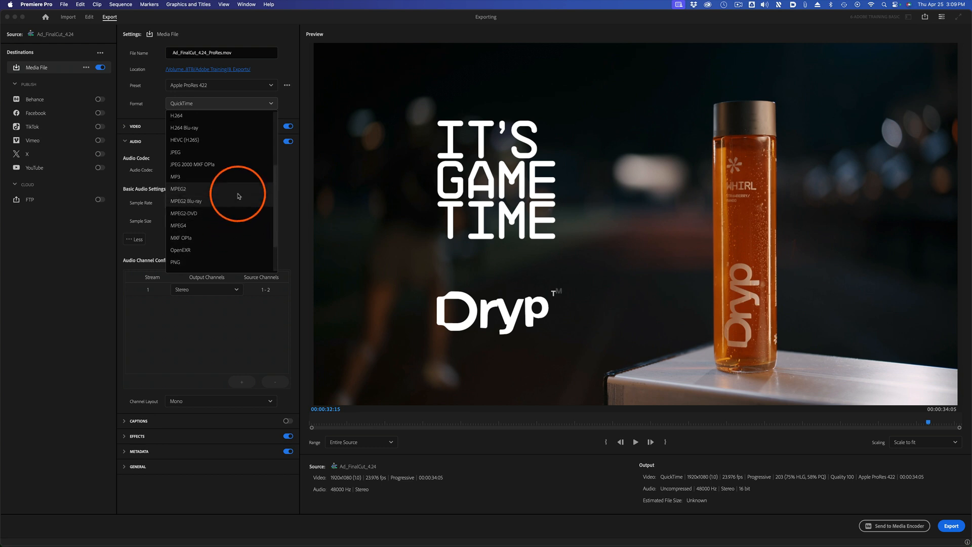
scroll(245, 185, "up", 3)
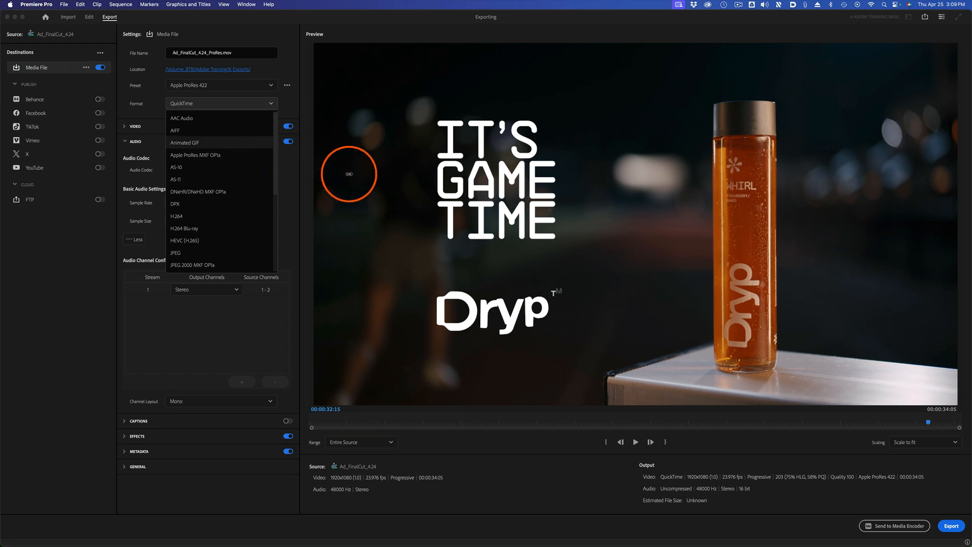
left_click_drag(276, 163, 259, 286)
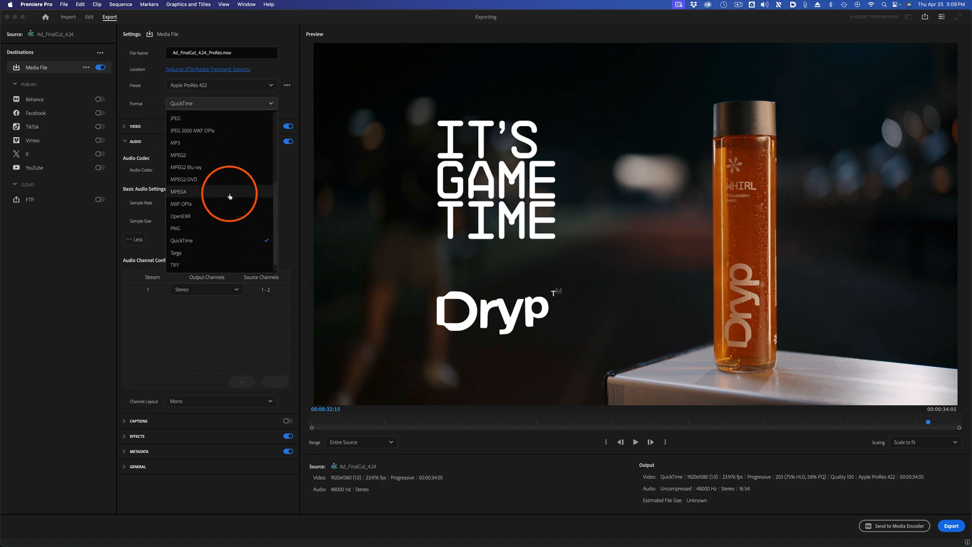
Try the Waveform Audio export format and restore the Apple ProRes 422 preset.
left_click(196, 265)
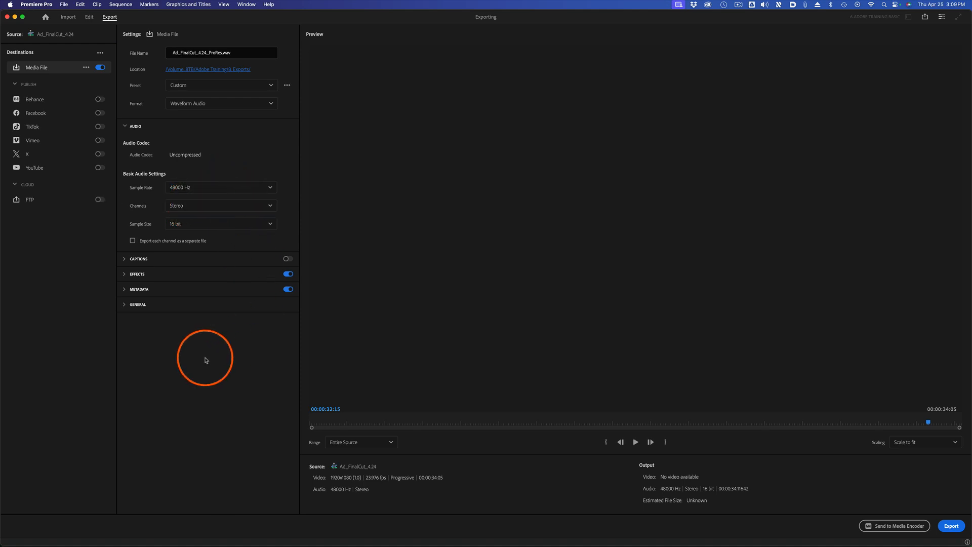
left_click(272, 85)
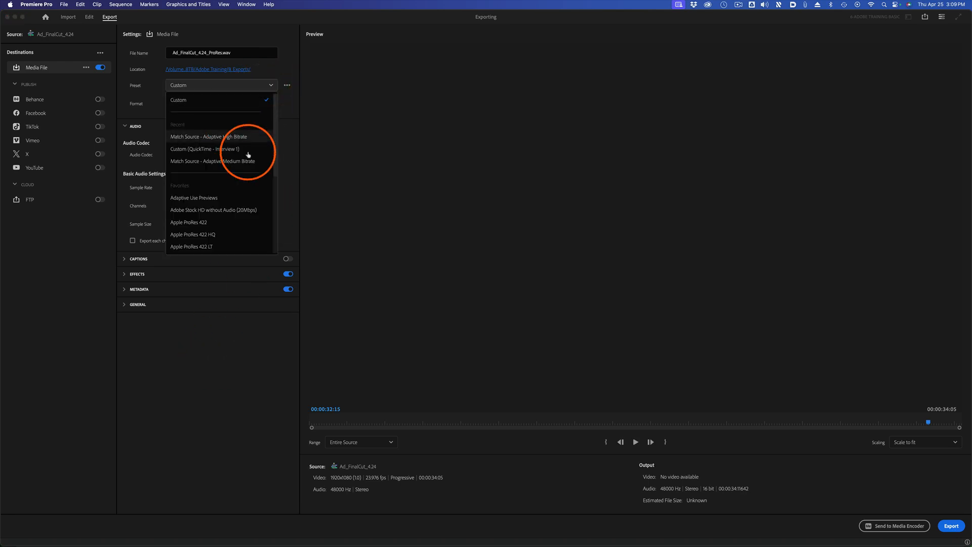
left_click(226, 222)
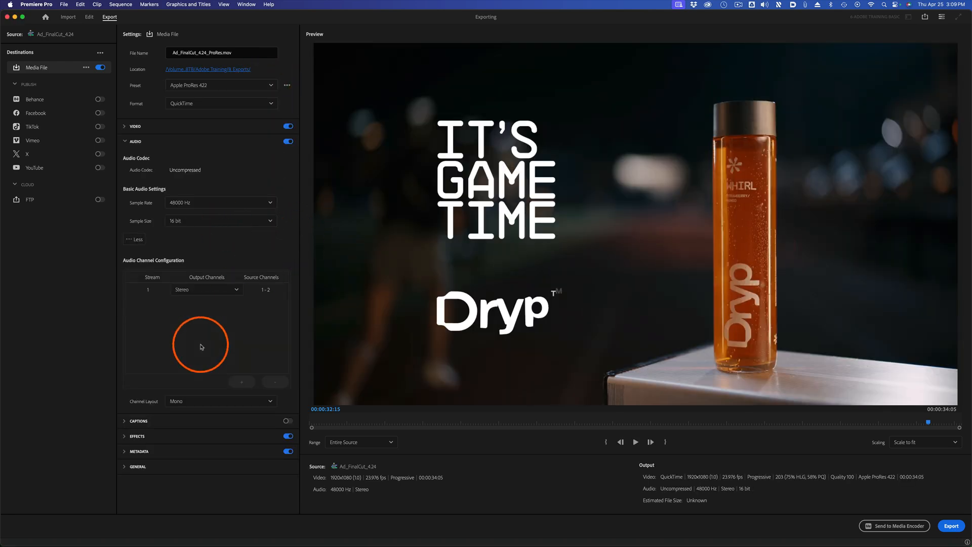
Collapse the export's audio settings and expand its video settings.
left_click(124, 126)
left_click(127, 127)
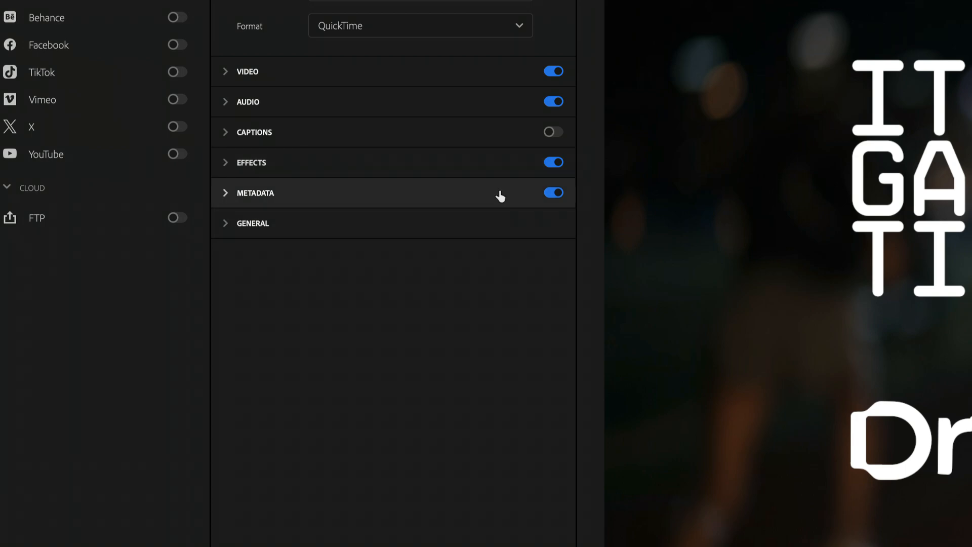
left_click(227, 76)
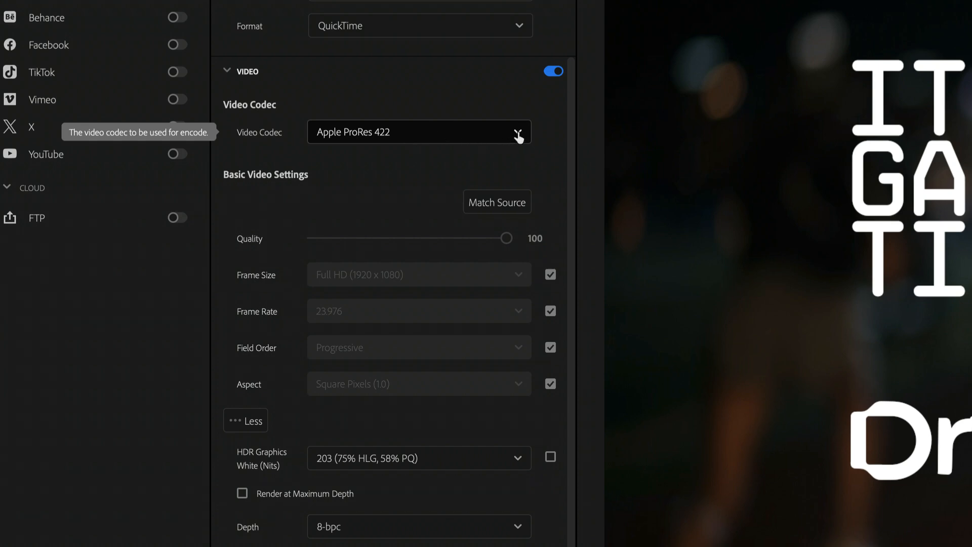
Examine the video codecs available for the QuickTime format, keeping Apple ProRes 422 selected.
left_click(515, 134)
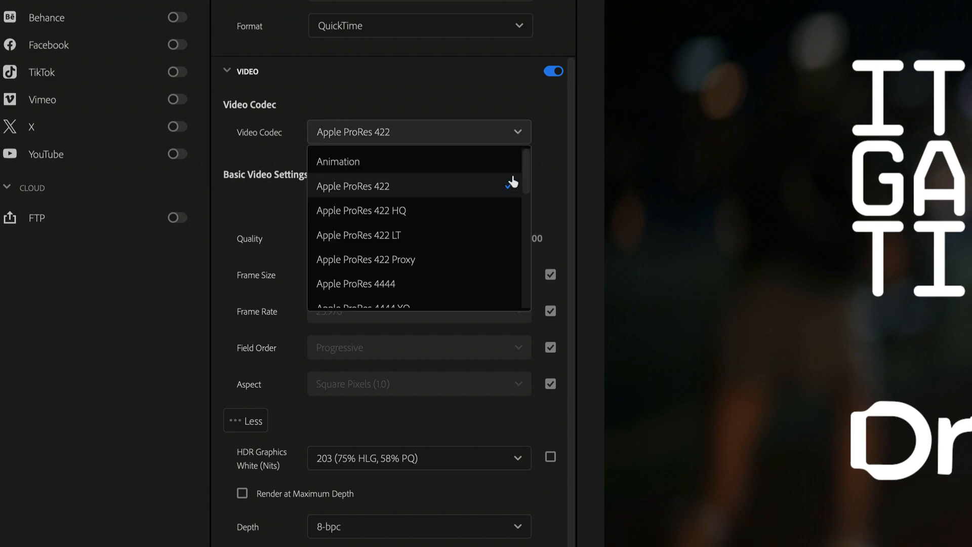
left_click_drag(526, 167, 519, 198)
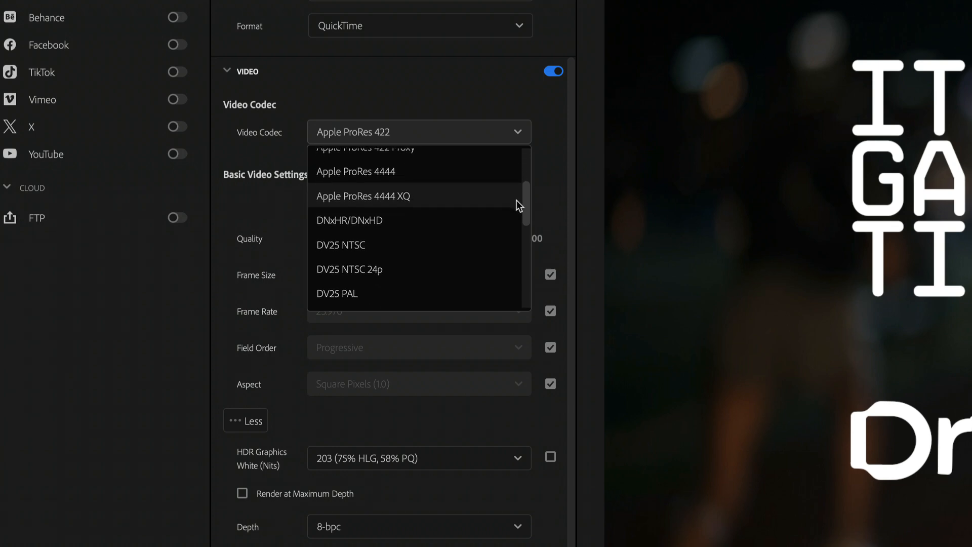
mouse_move(517, 200)
left_mouse_down()
mouse_move(515, 214)
mouse_move(513, 195)
mouse_move(507, 211)
left_mouse_up()
scroll(507, 210, "down", 5)
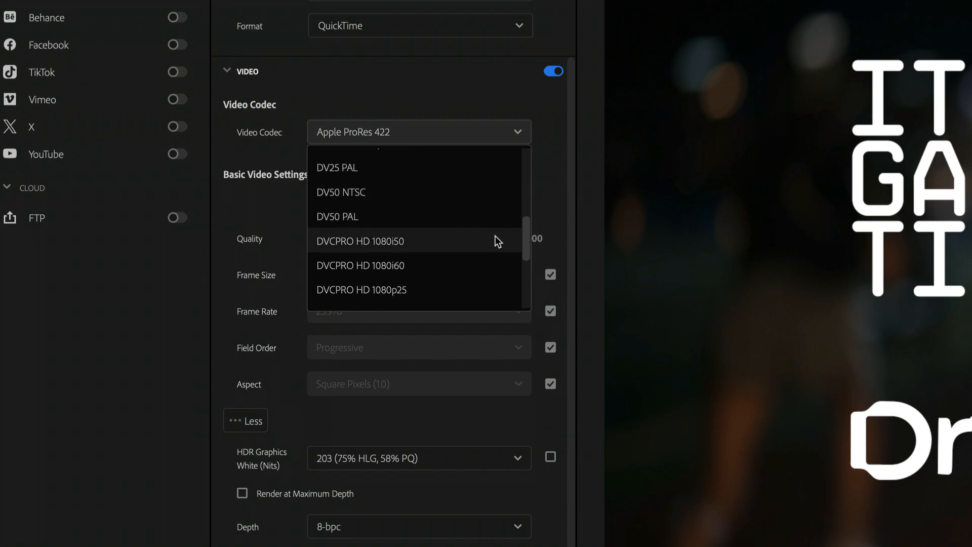
scroll(495, 237, "down", 6)
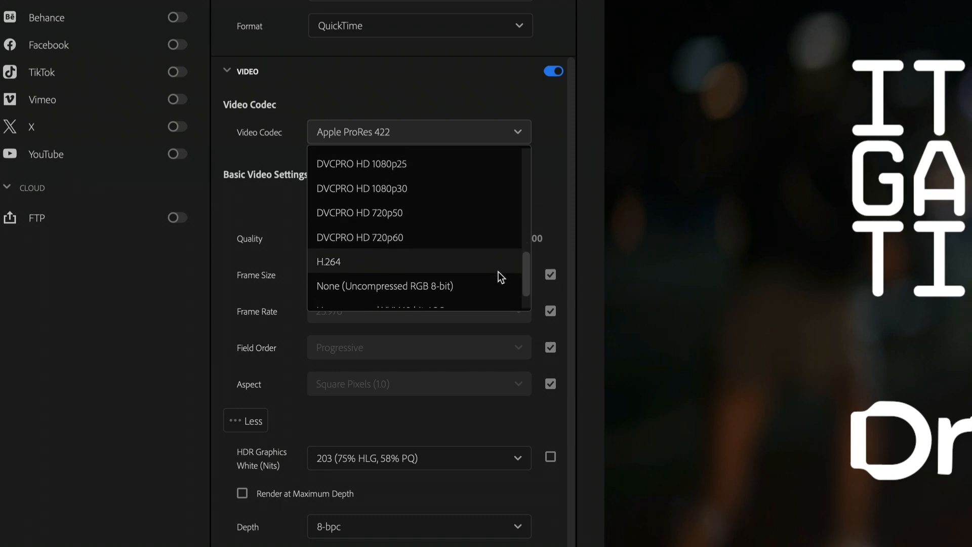
scroll(507, 267, "up", 3)
scroll(507, 268, "down", 1)
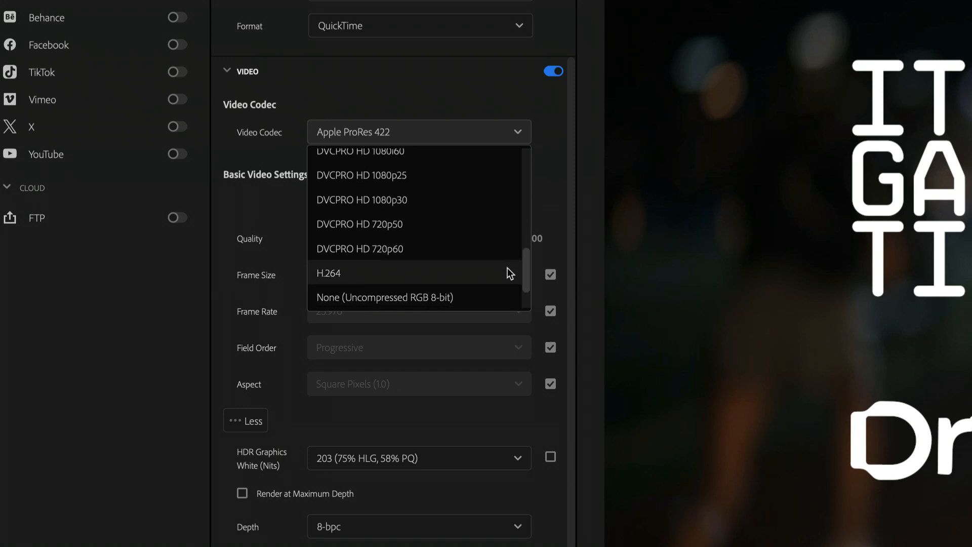
scroll(507, 268, "down", 2)
scroll(505, 290, "up", 3)
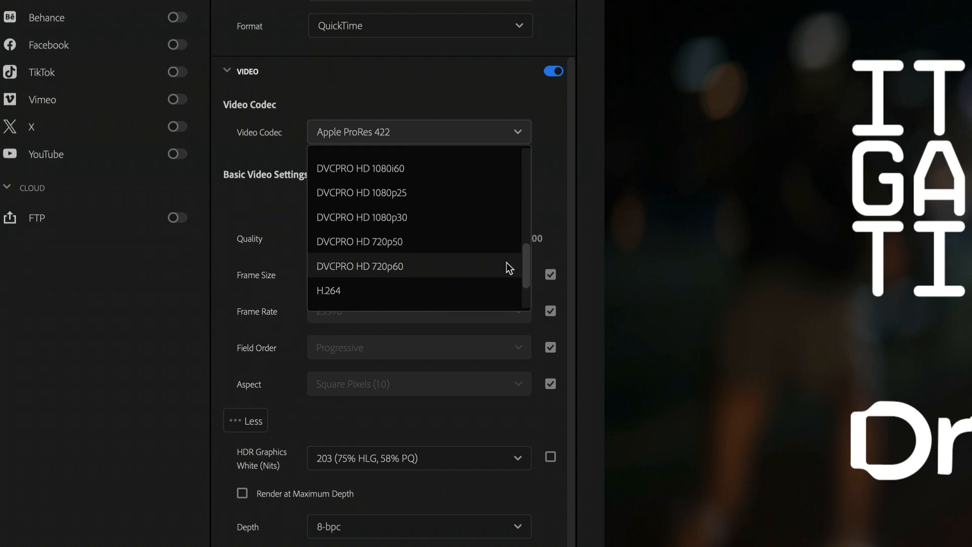
scroll(506, 262, "down", 3)
scroll(503, 284, "up", 8)
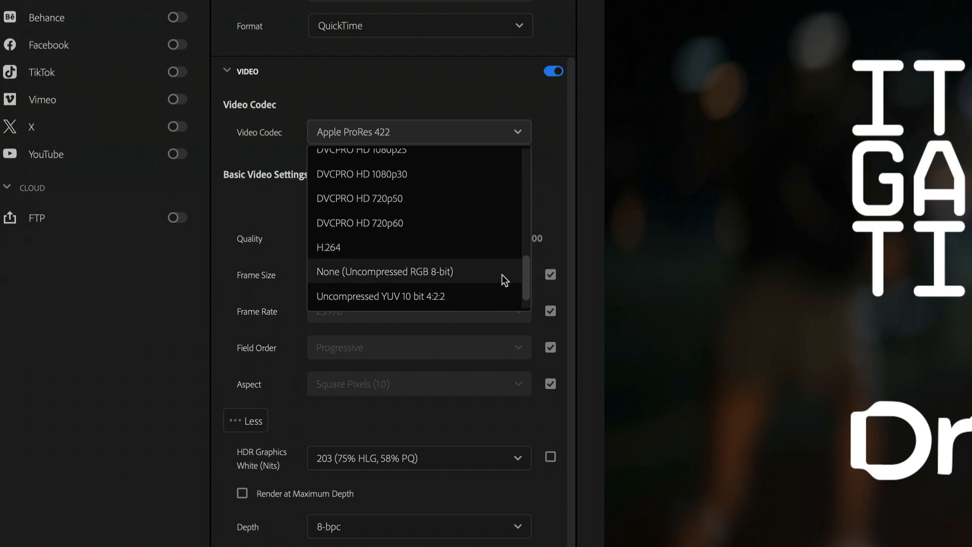
left_click(541, 99)
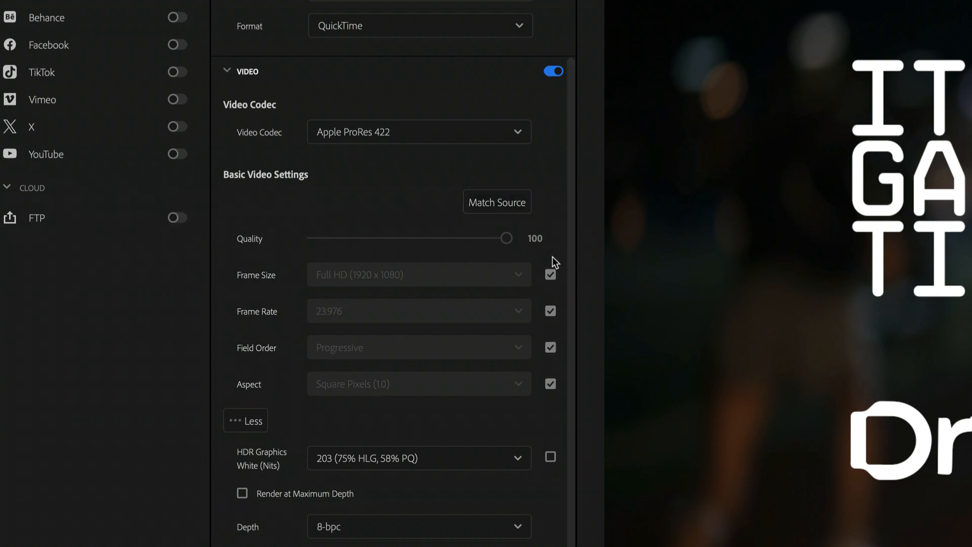
Release the frame size from source matching and set it to 4K (4096 x 2160).
left_click(552, 274)
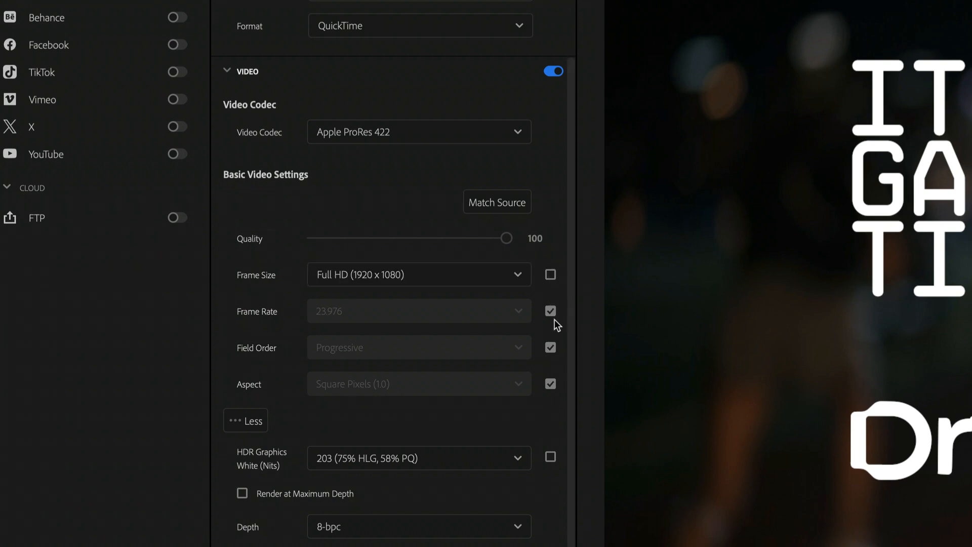
left_click(424, 282)
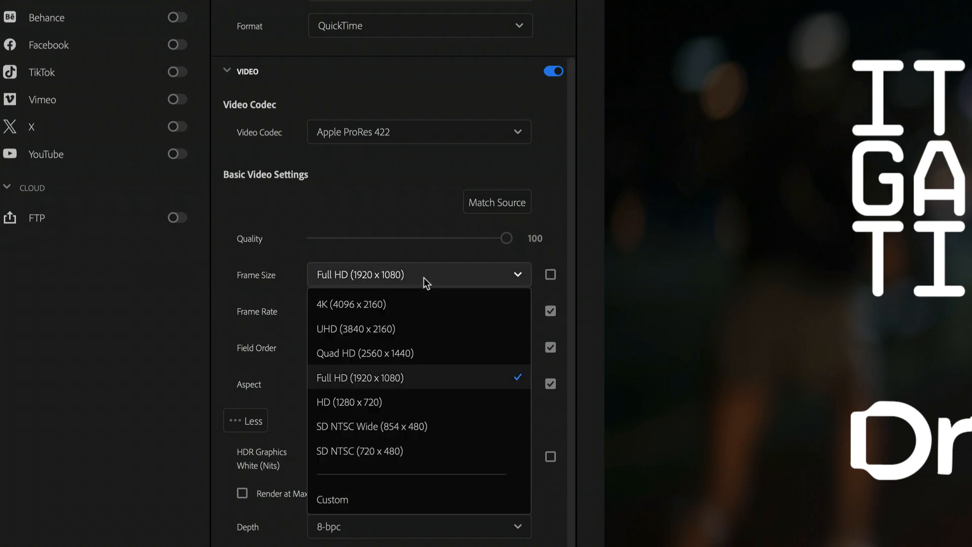
left_click(418, 305)
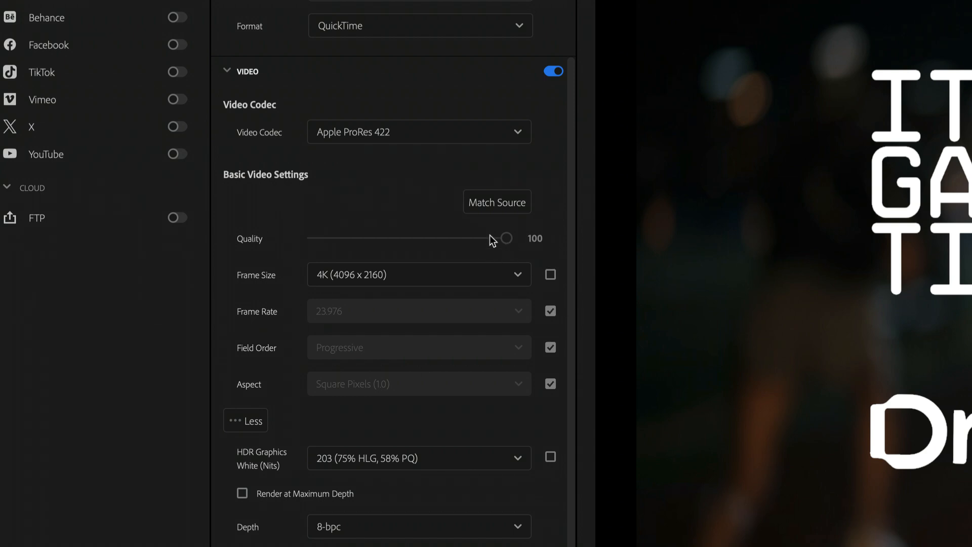
Match the basic video settings to the source and release only the frame rate from source matching.
left_click(497, 205)
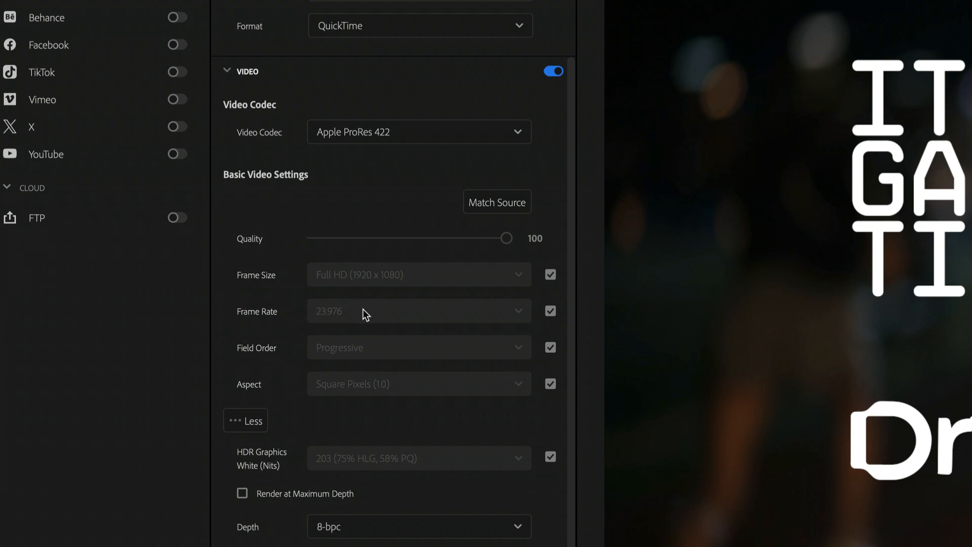
left_click(550, 312)
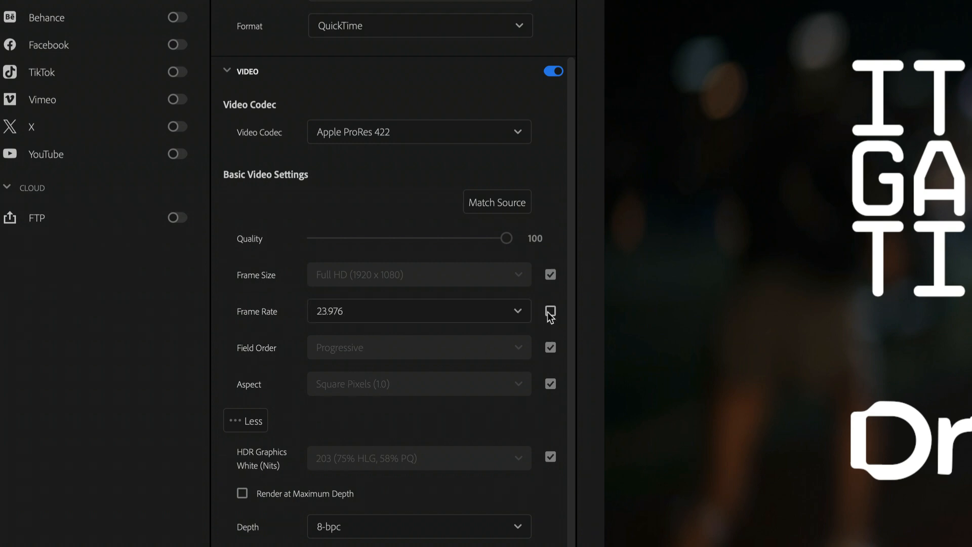
Try releasing the field order and aspect from source matching, check the field order options, and restore both.
left_click(550, 347)
left_click(504, 356)
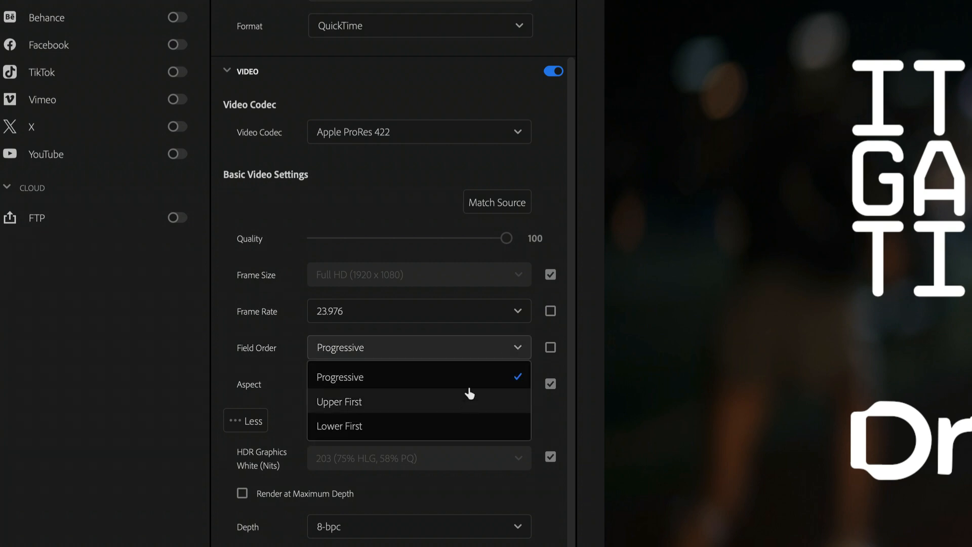
left_click(550, 348)
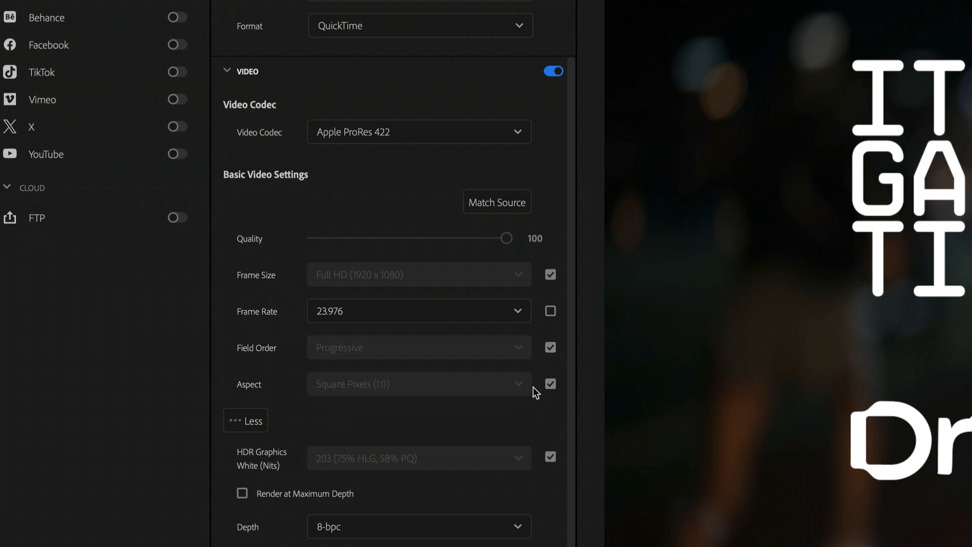
left_click(551, 385)
left_click(550, 385)
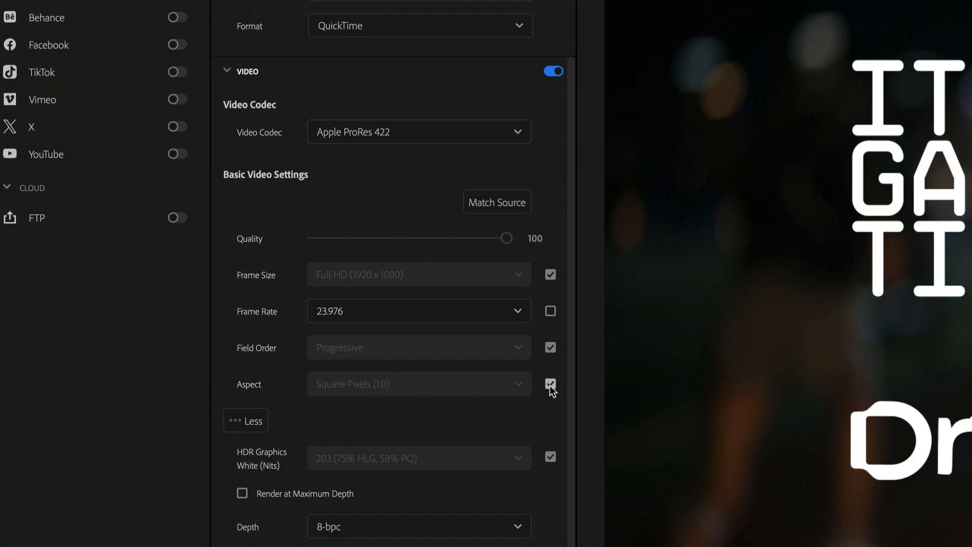
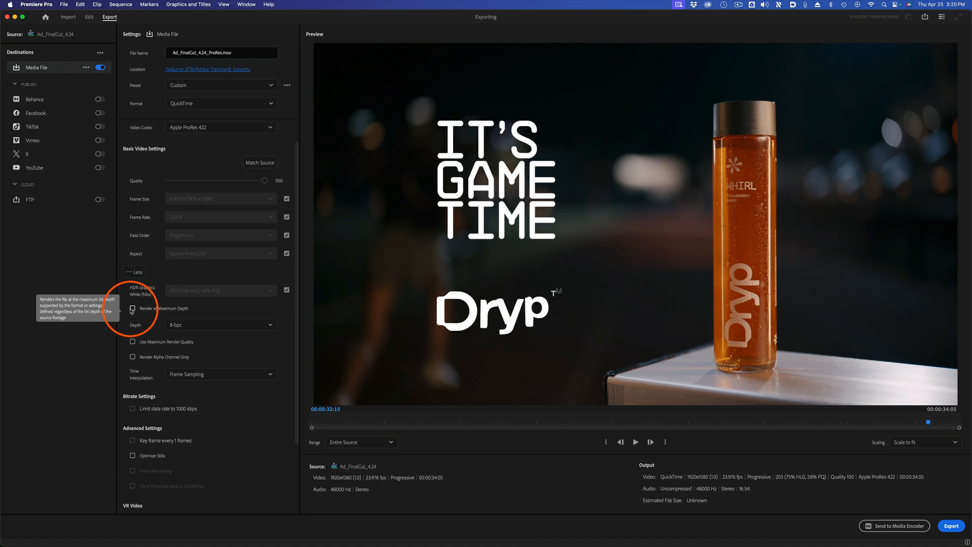
Check the bit depth options, keeping 8-bpc, and review the remaining video settings from render quality to VR video.
left_click(194, 326)
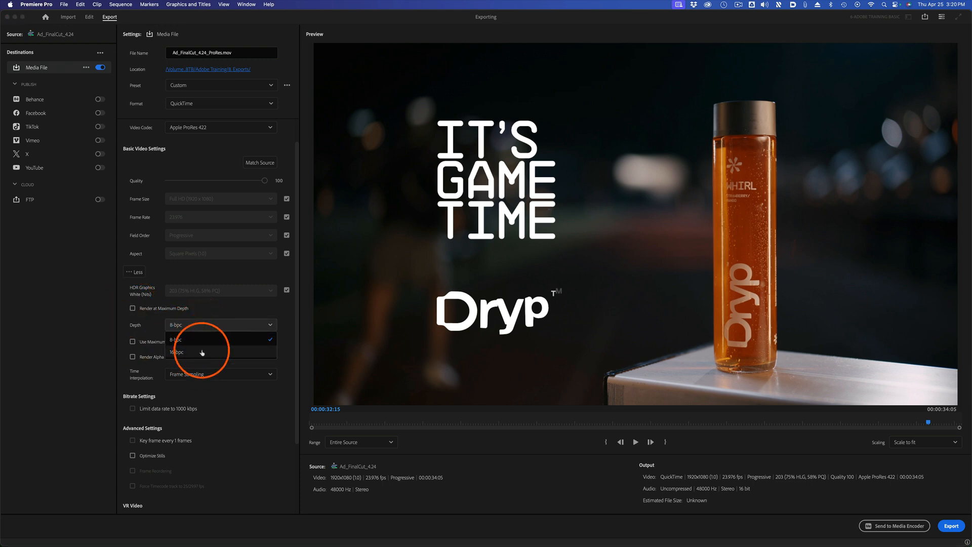
left_click(186, 342)
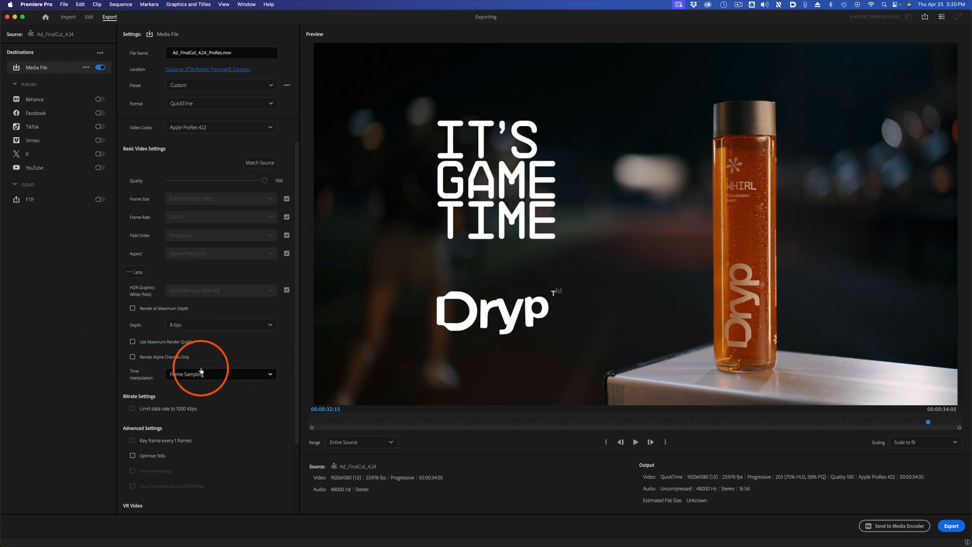
mouse_move(205, 359)
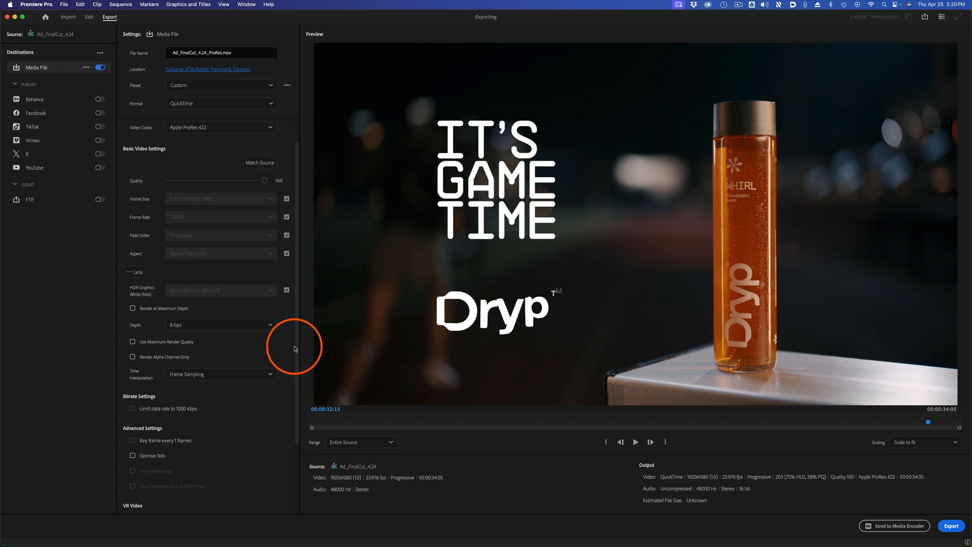
left_click_drag(293, 348, 292, 416)
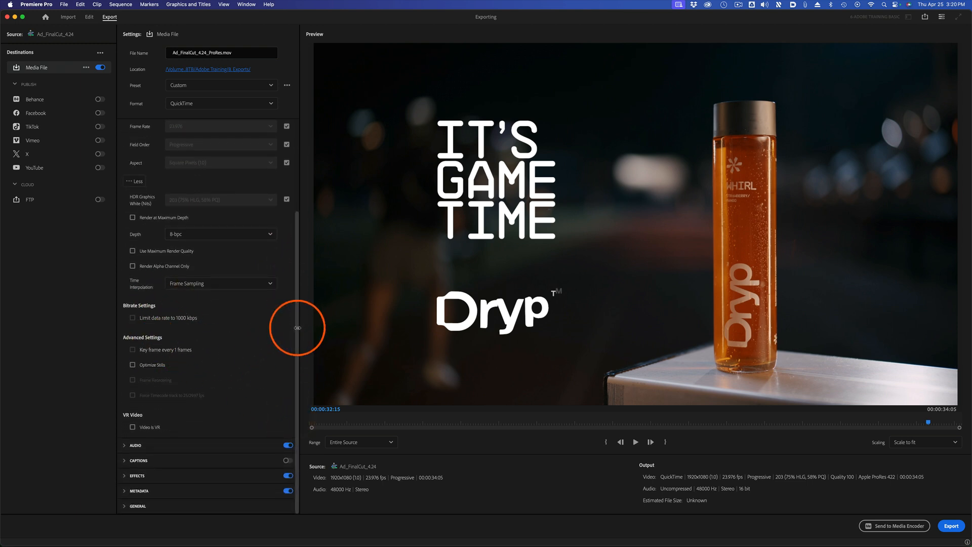
scroll(263, 253, "up", 5)
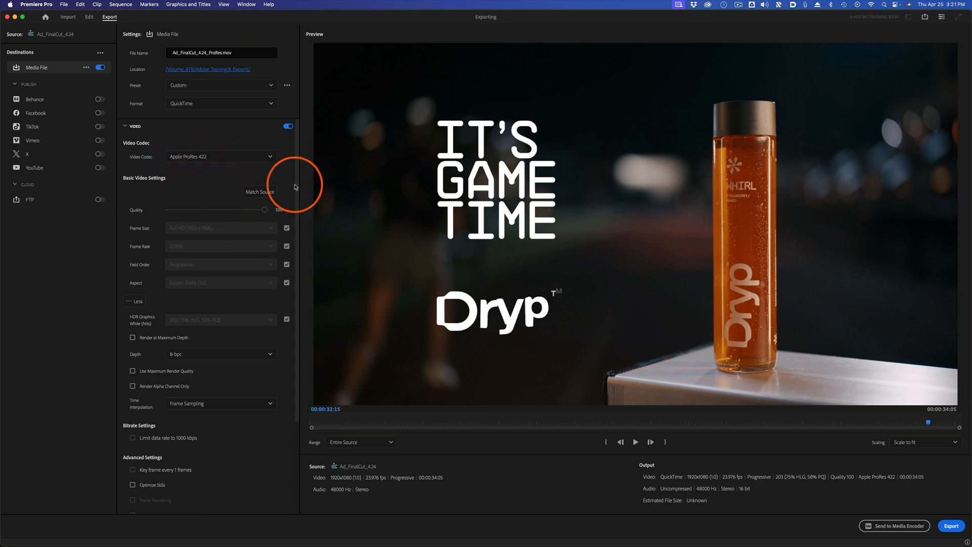
scroll(296, 187, "down", 5)
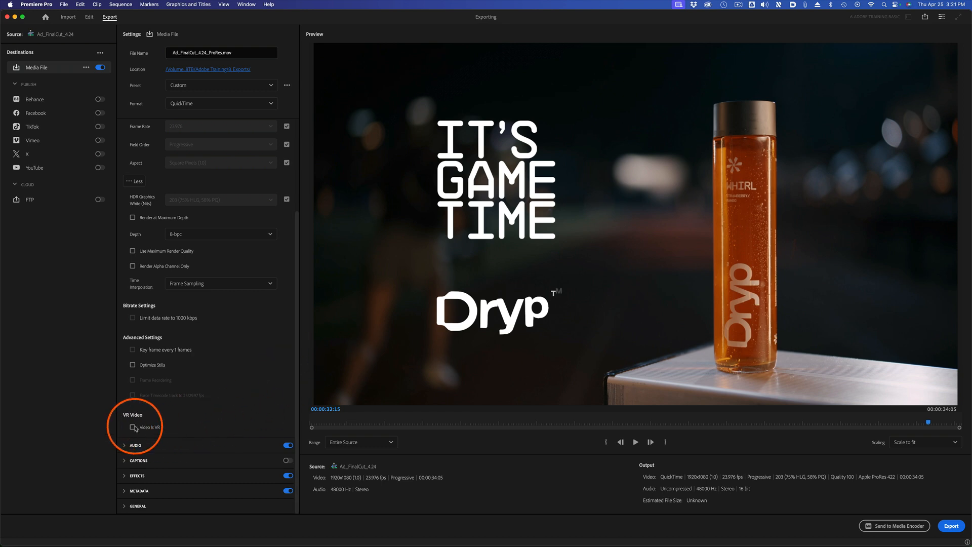
left_click_drag(298, 282, 297, 206)
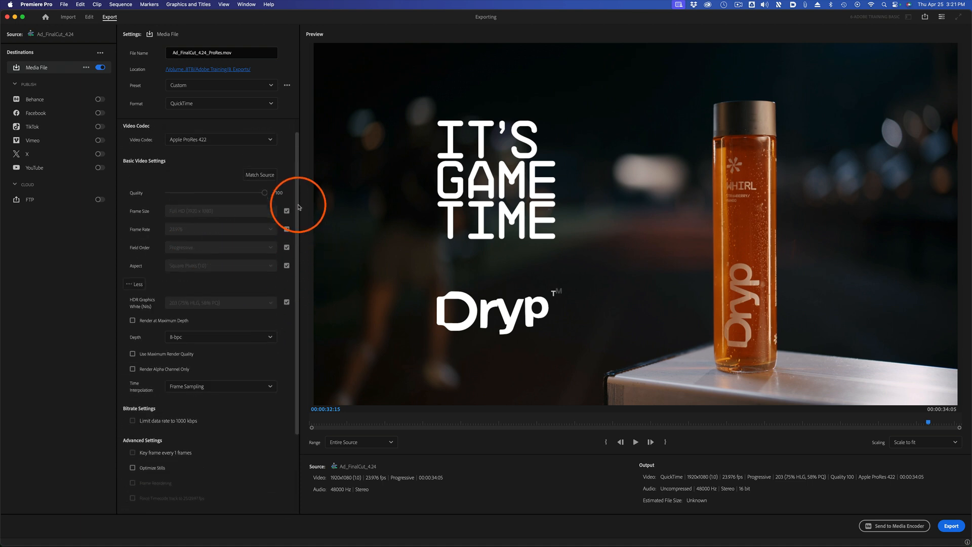
left_click_drag(297, 154, 297, 141)
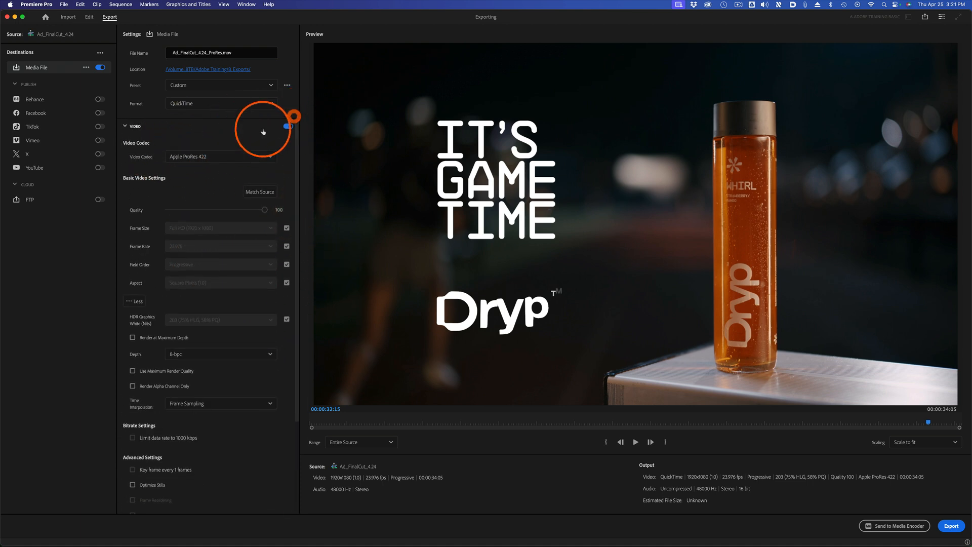
Expand the audio settings and check the sample rate and sample size options, keeping 48000 Hz and 16 bit.
left_click(125, 127)
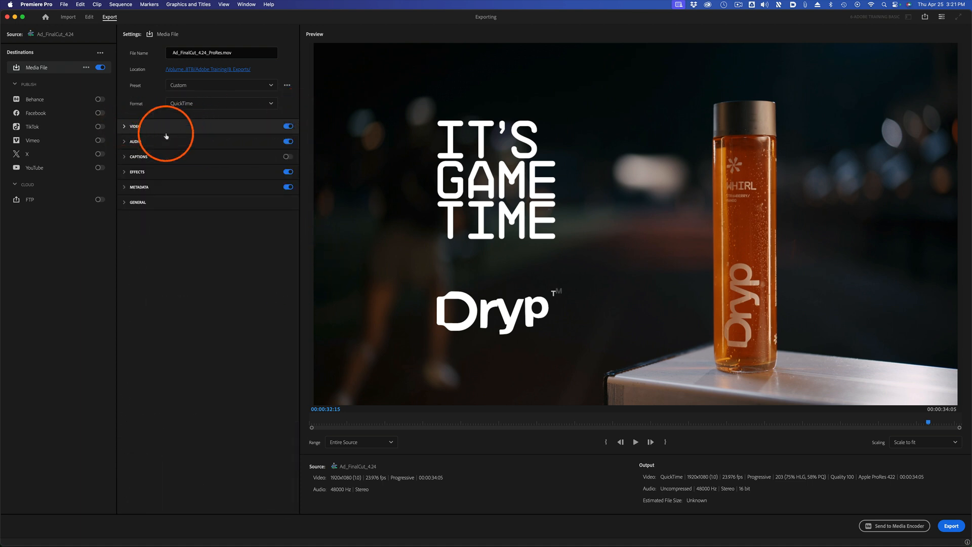
left_click(124, 142)
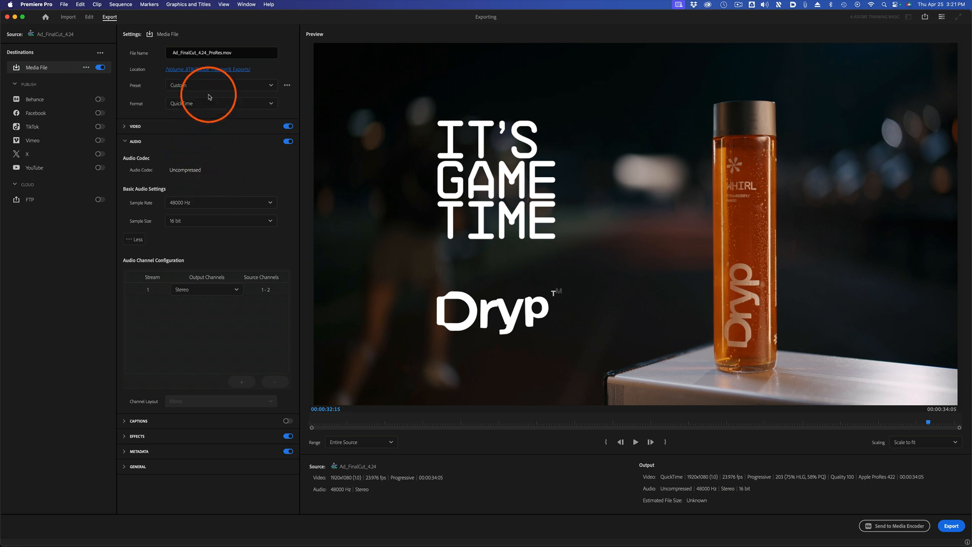
left_click(205, 203)
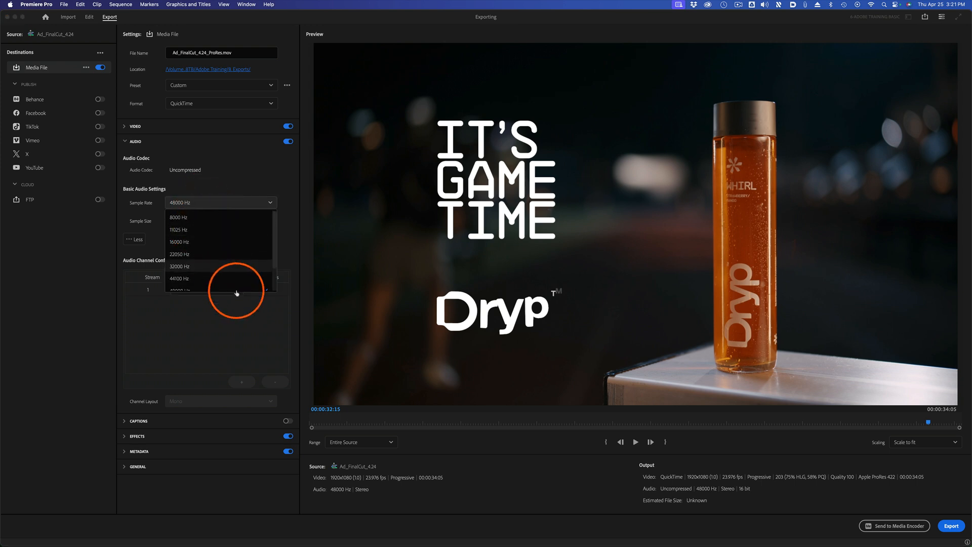
left_click(243, 265)
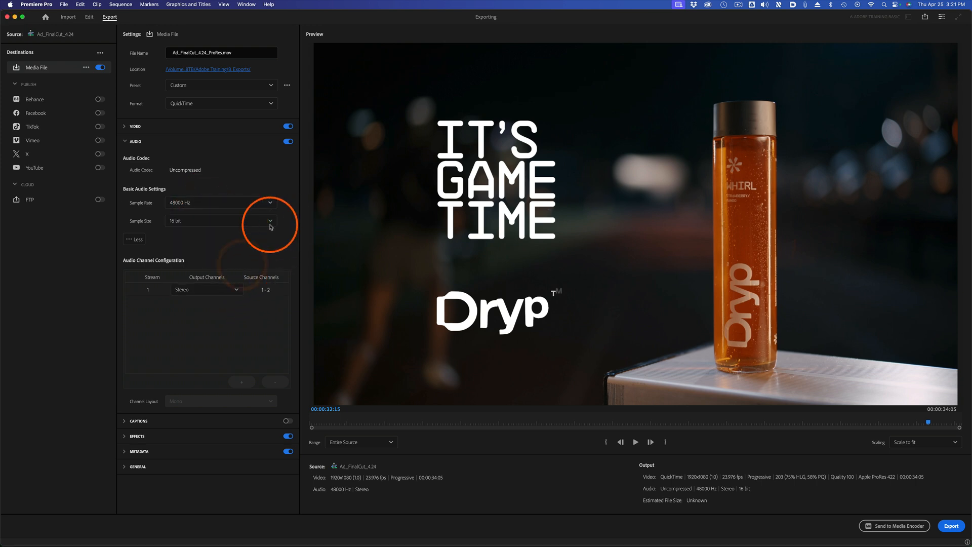
left_click(229, 221)
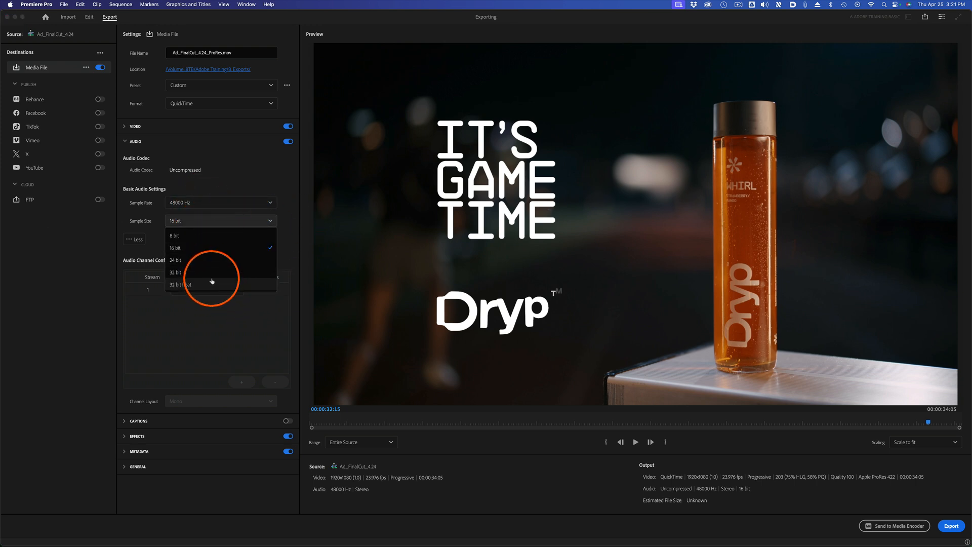
left_click(253, 181)
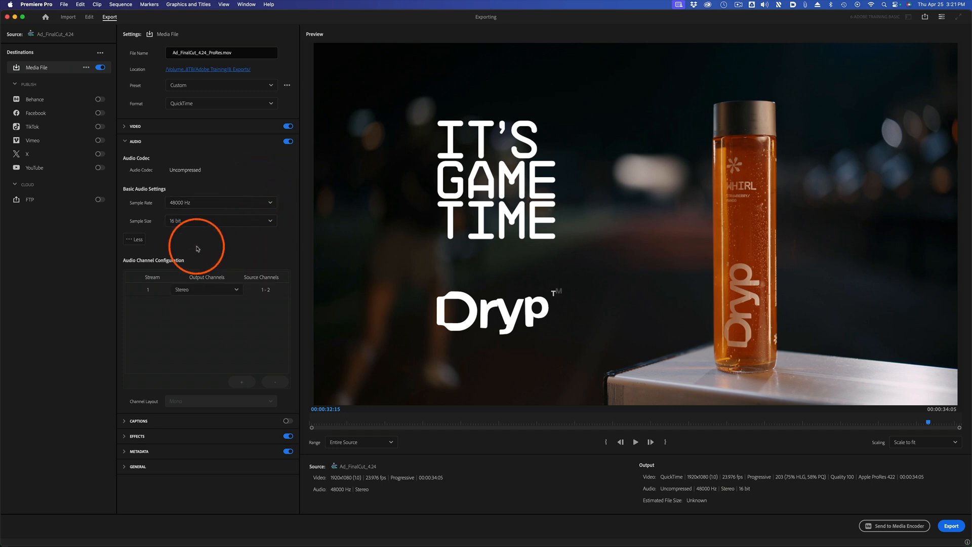
In the audio channel configuration, try mono output with a second stream, remove that stream and restore stereo output.
left_click(136, 239)
left_click(138, 240)
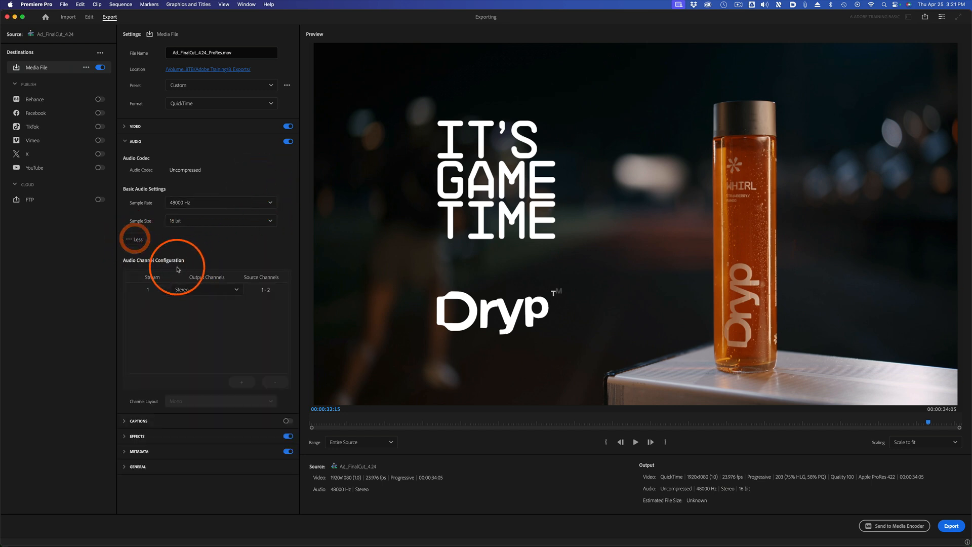
left_click(138, 240)
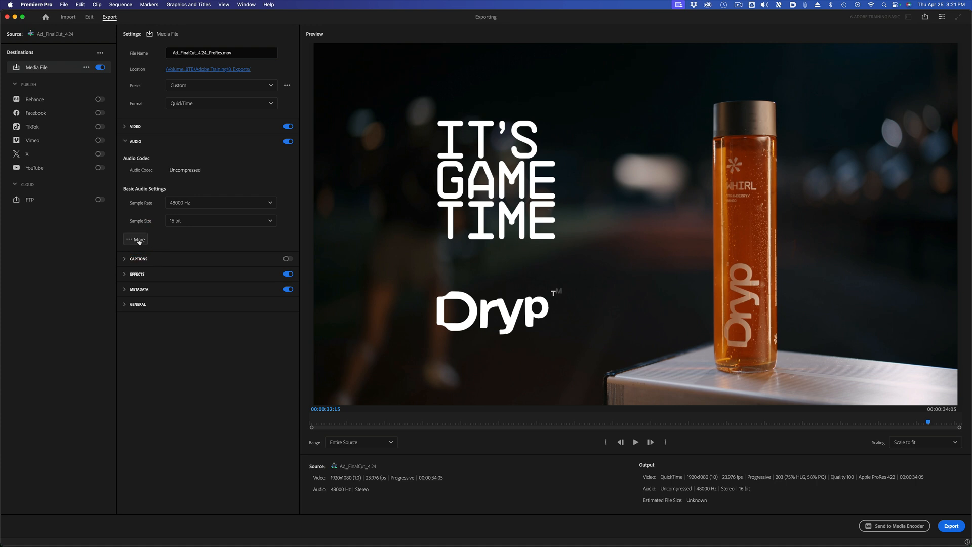
left_click(139, 240)
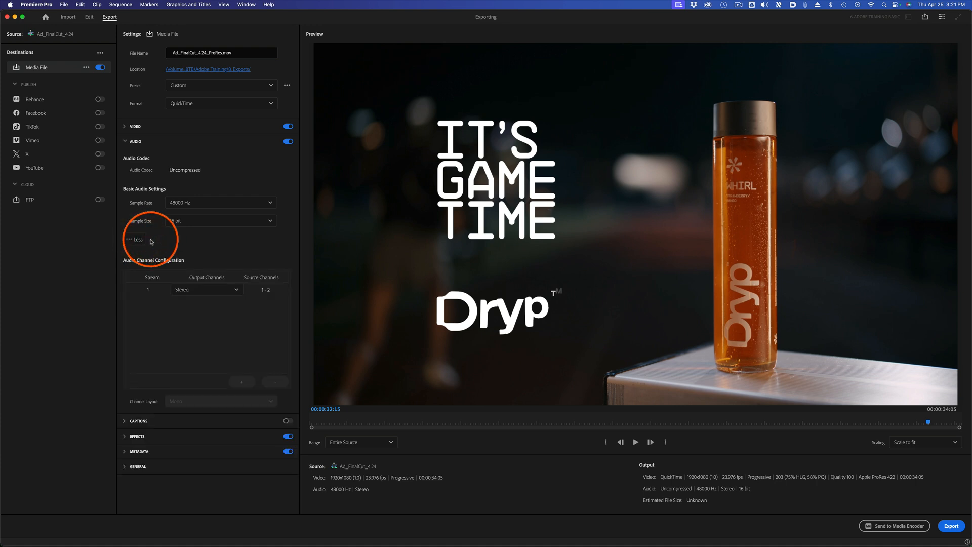
left_click(236, 290)
left_click(227, 304)
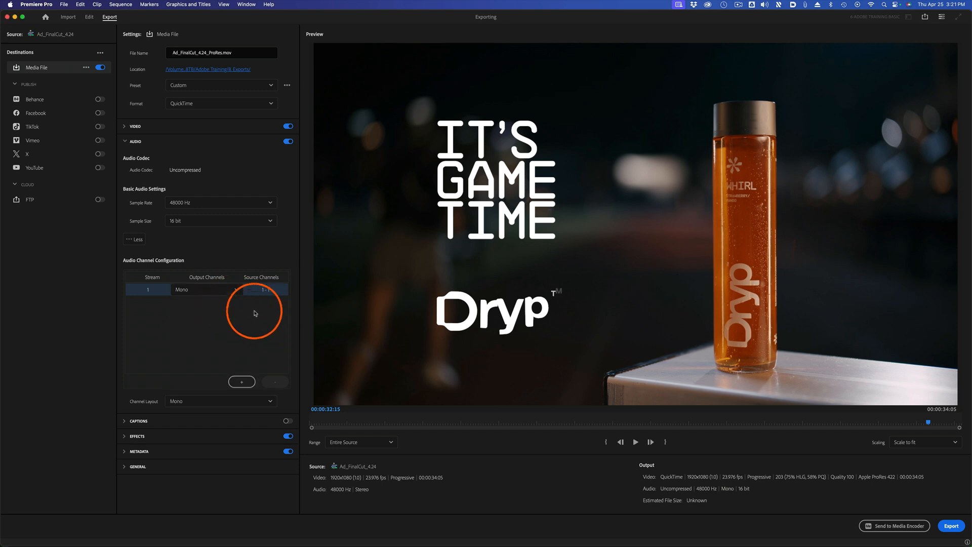
left_click(241, 382)
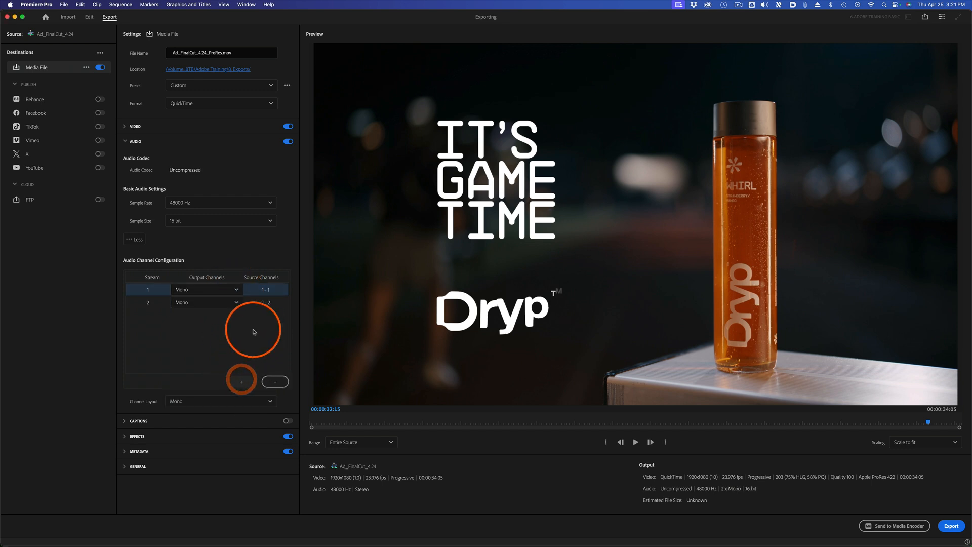
left_click(275, 381)
left_click(236, 292)
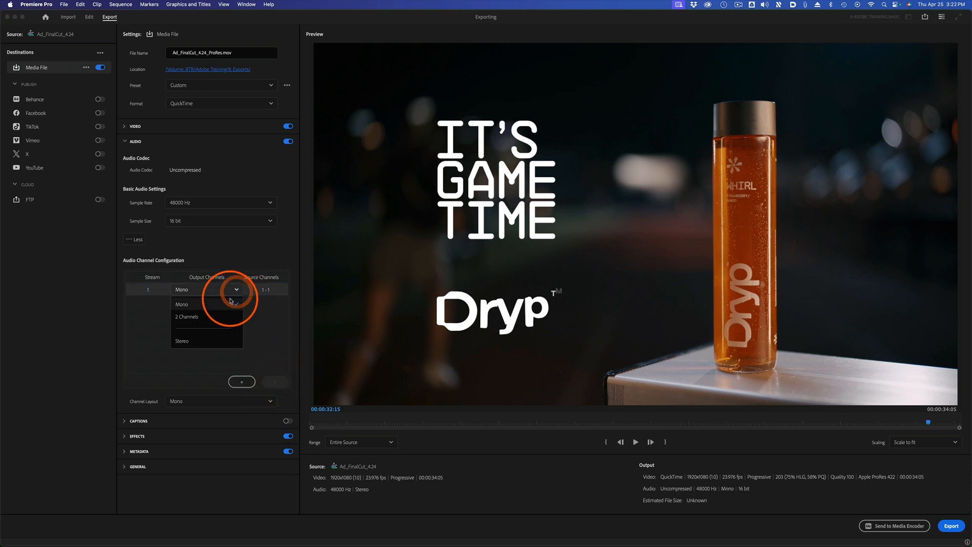
left_click(217, 345)
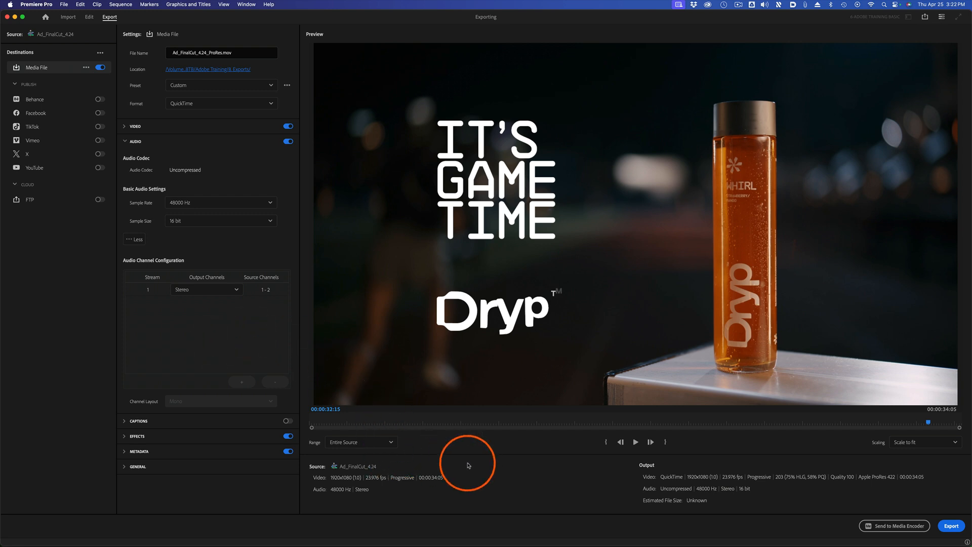
Look over the caption options and try a text overlay with the output file name and a timecode overlay, switching both off again.
left_click(124, 421)
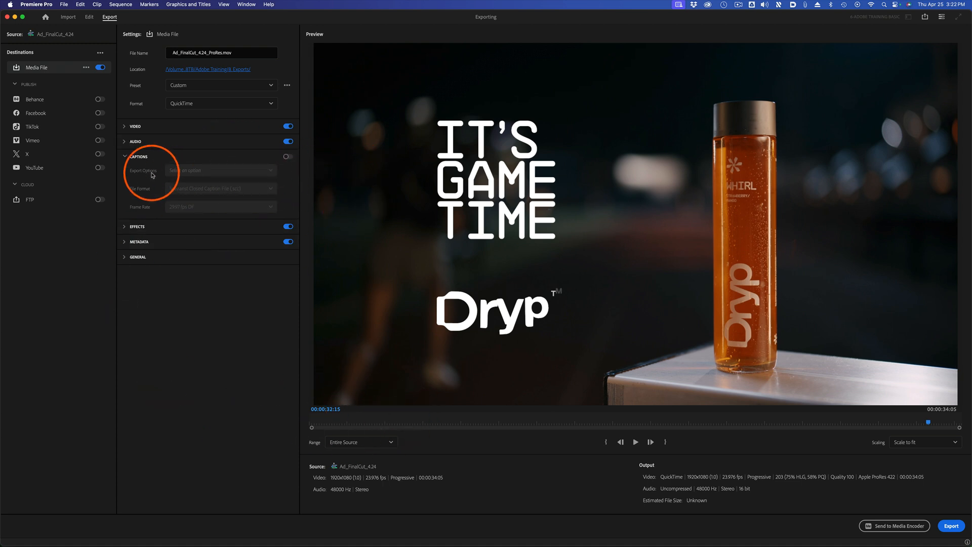
left_click(124, 228)
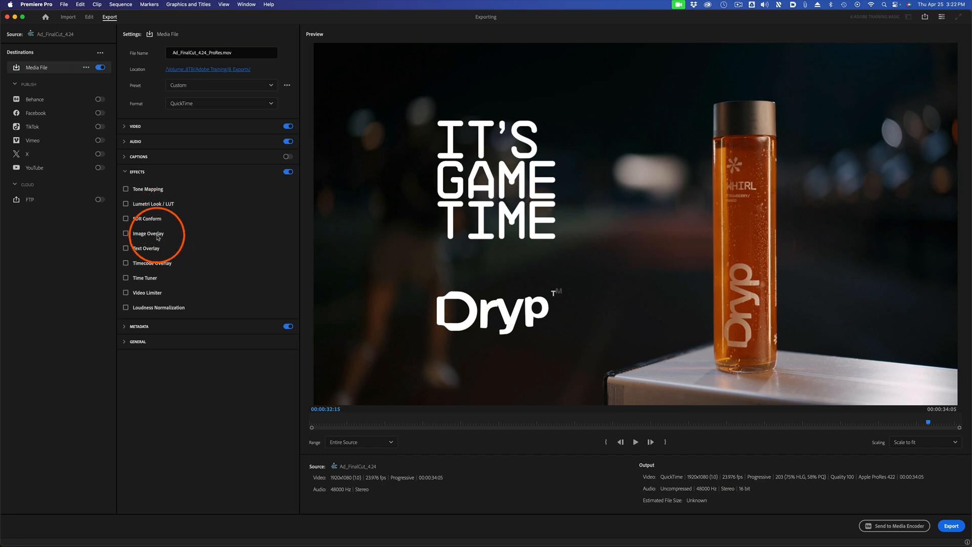
left_click(125, 248)
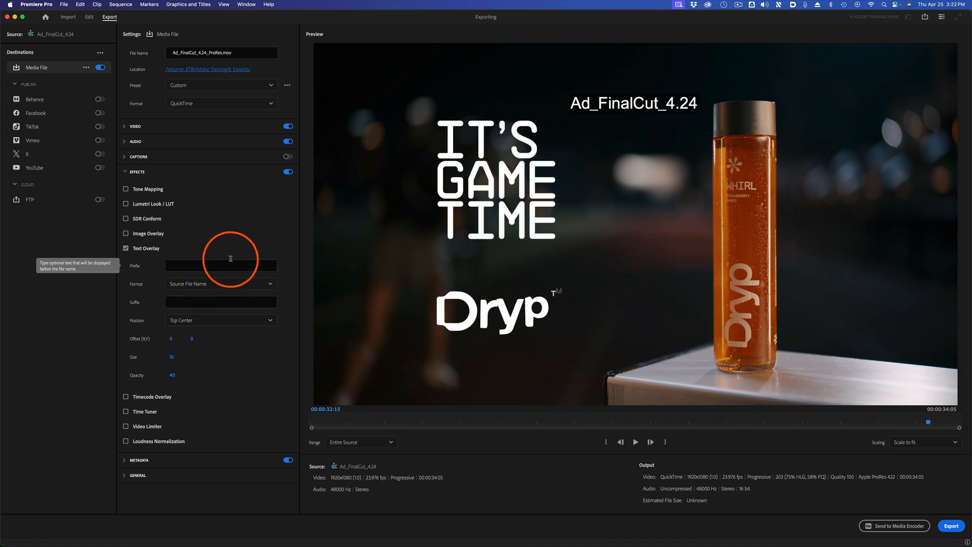
left_click(222, 284)
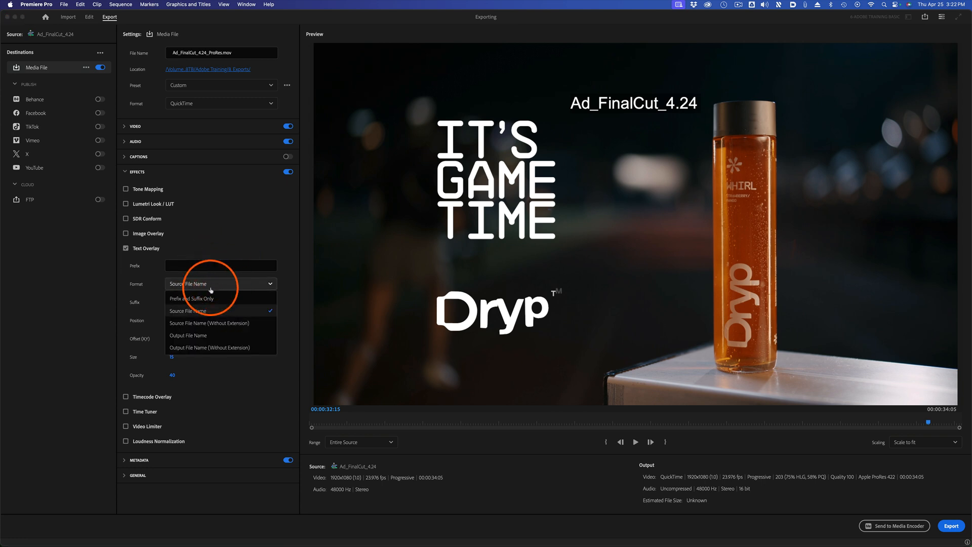
left_click(210, 336)
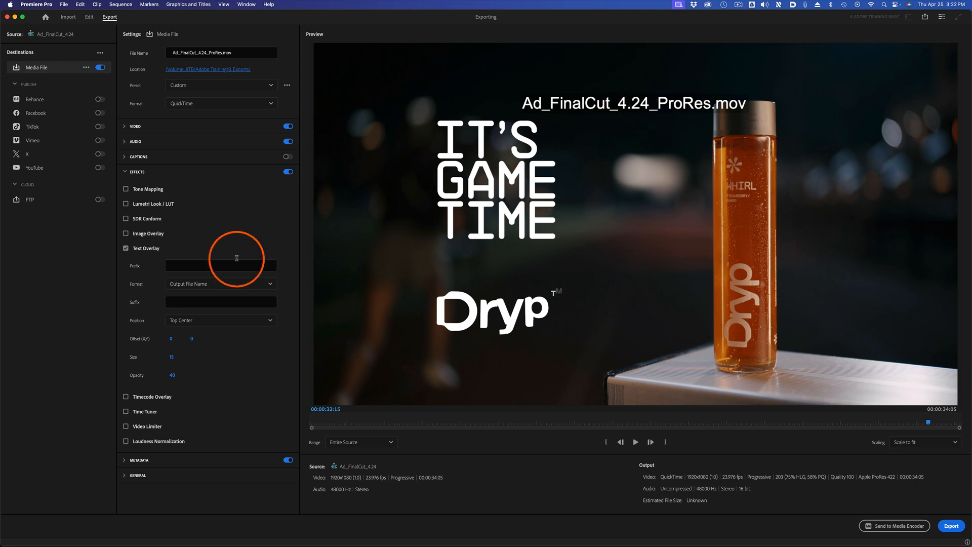
left_click(127, 249)
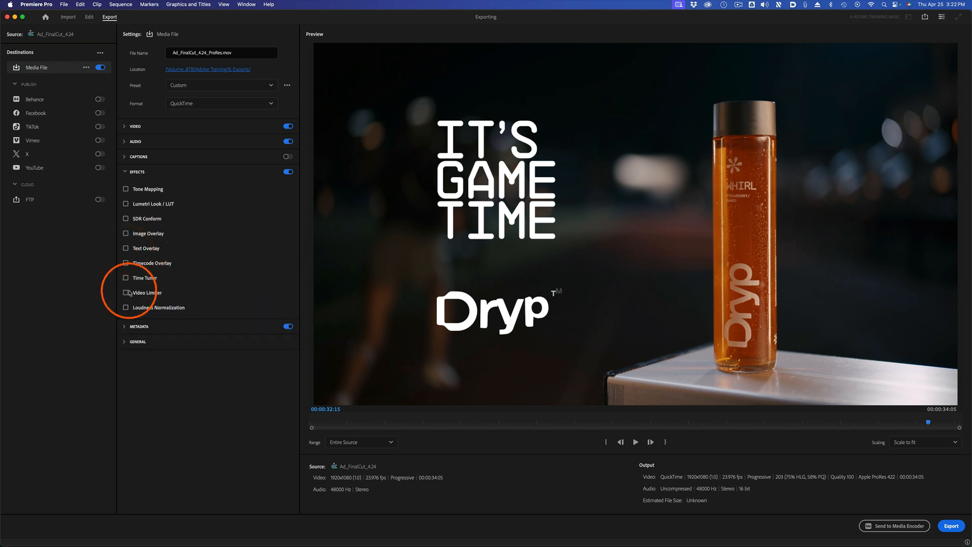
left_click(126, 263)
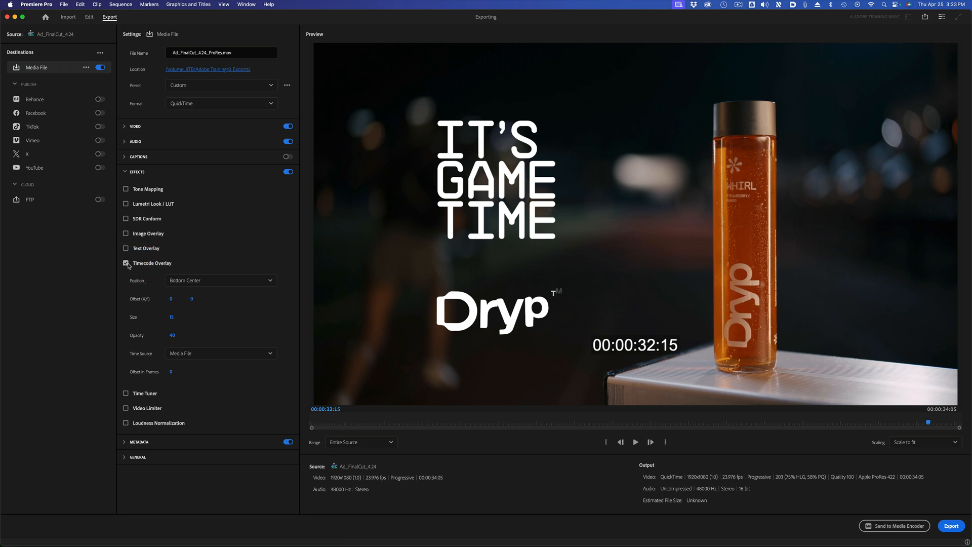
left_click(126, 263)
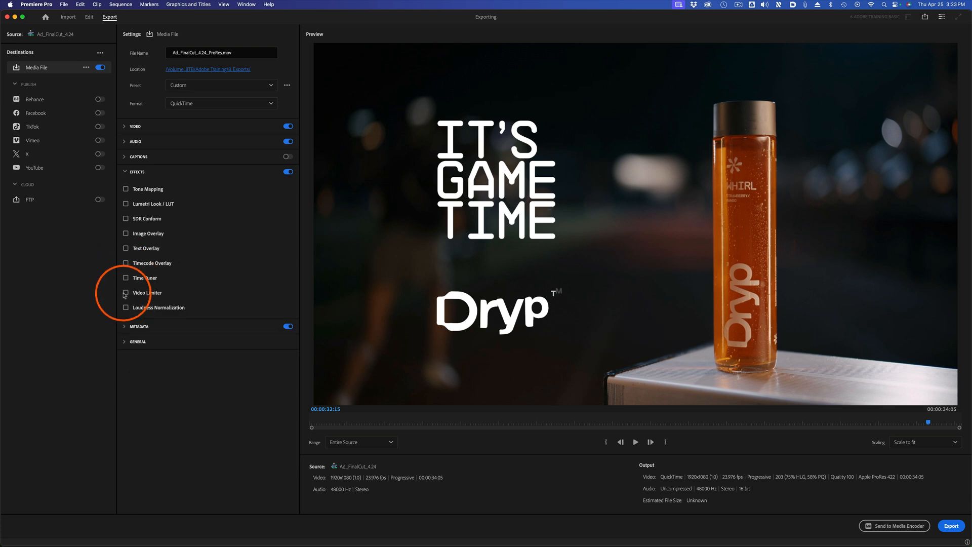
Enable the Video Limiter, try Loudness Normalization on and off, and disable export effects altogether.
left_click(125, 293)
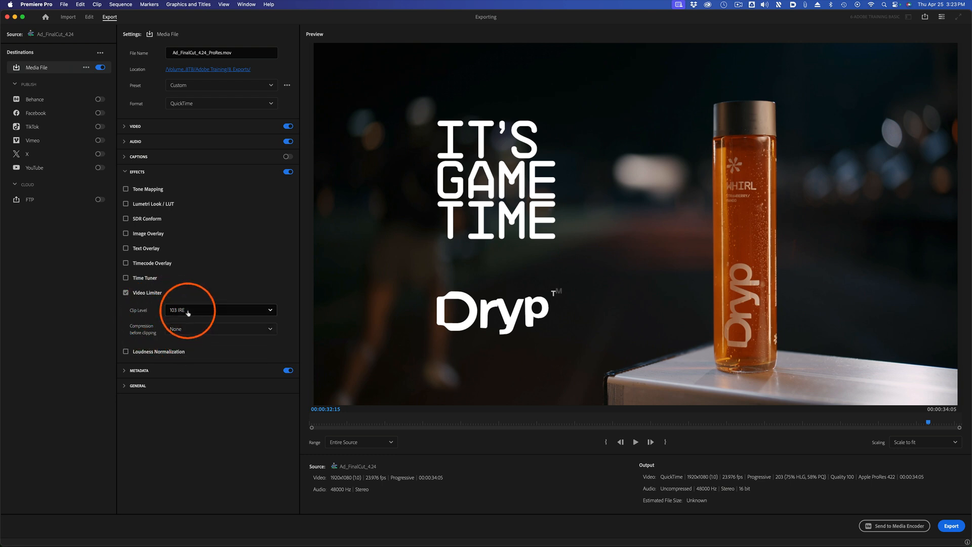
left_click(126, 351)
left_click(126, 351)
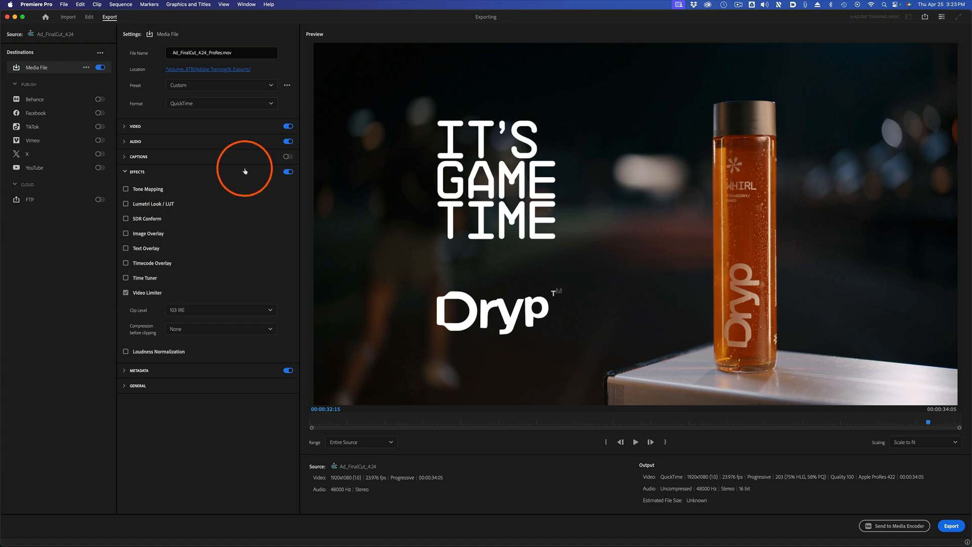
left_click(288, 172)
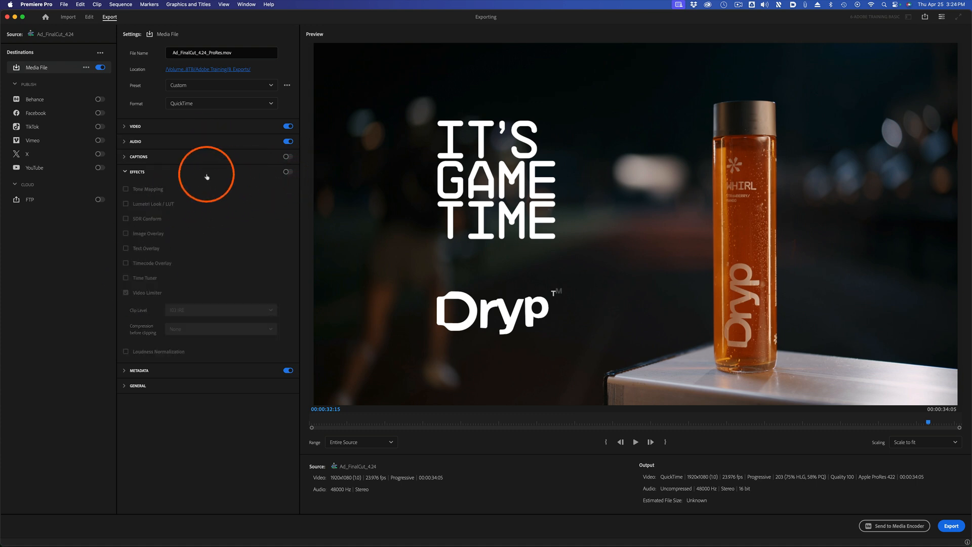
Collapse the effects settings, look over the metadata export options and disable metadata for the export.
left_click(126, 172)
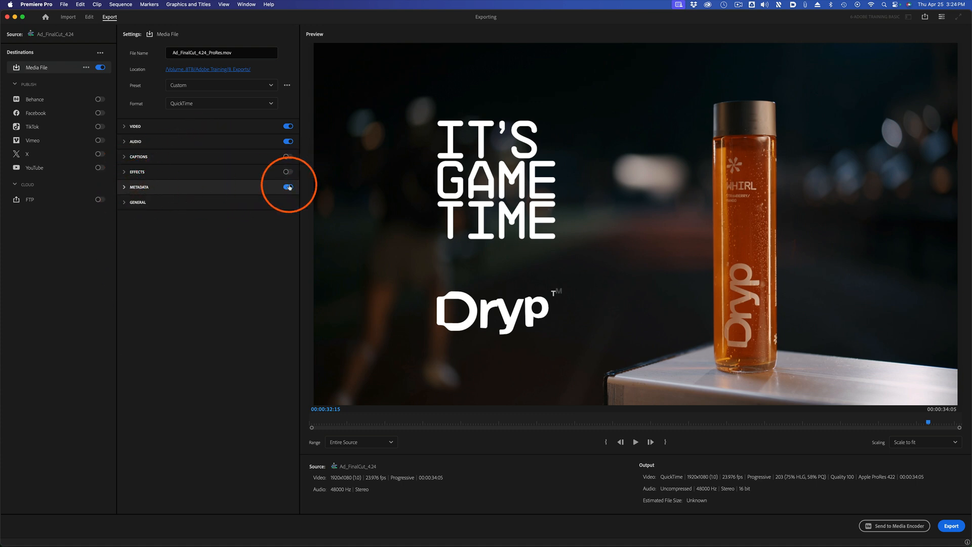
left_click(125, 187)
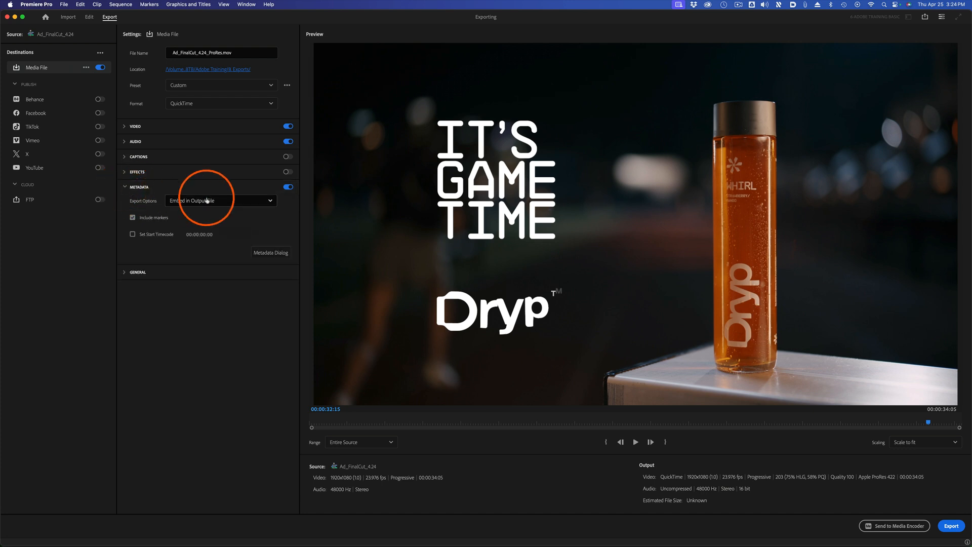
left_click(230, 202)
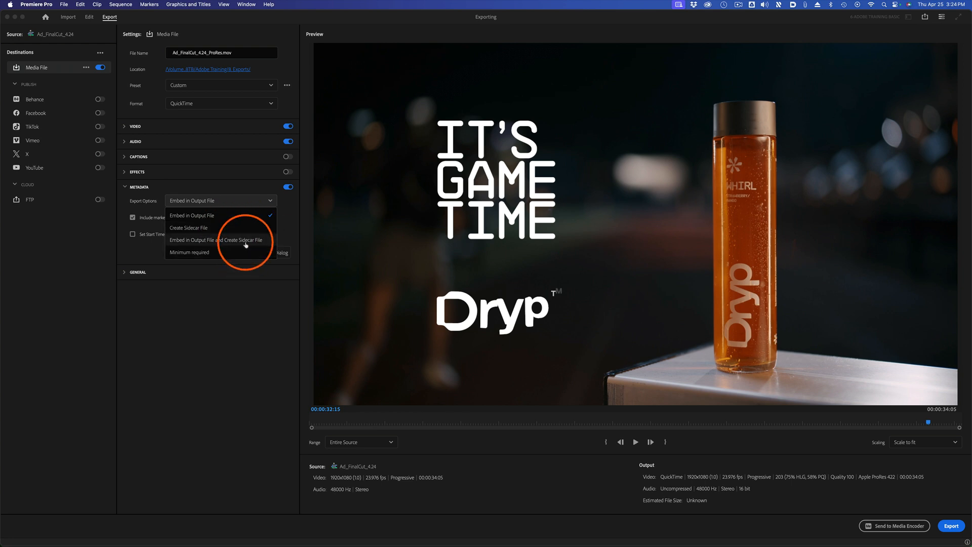
left_click(192, 287)
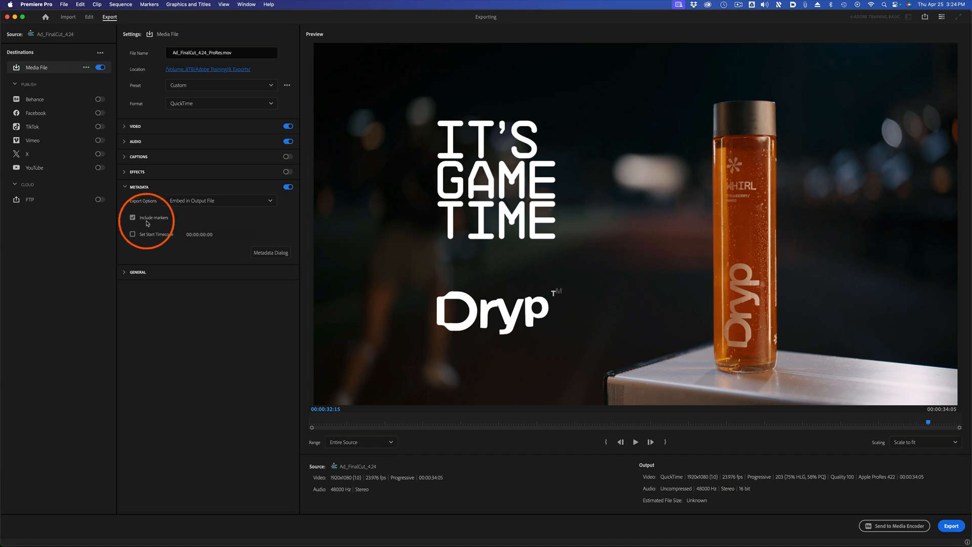
left_click(289, 187)
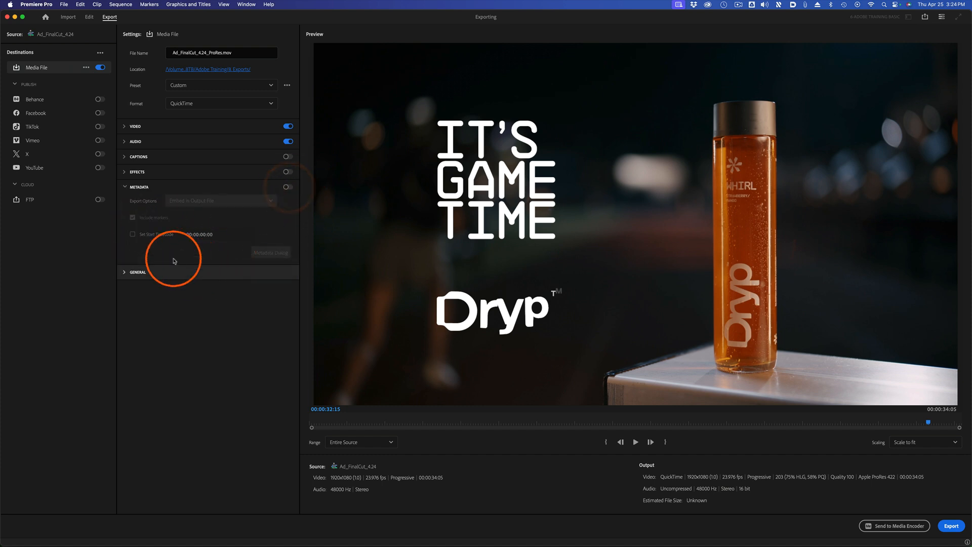
Expand the general export settings, try Import into Project on and off again, and collapse the section.
left_click(124, 273)
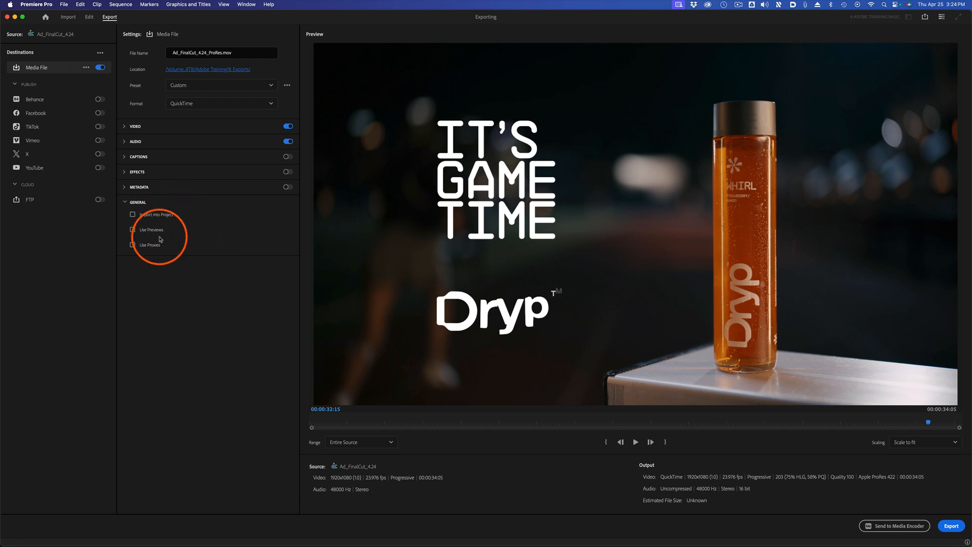
left_click(132, 214)
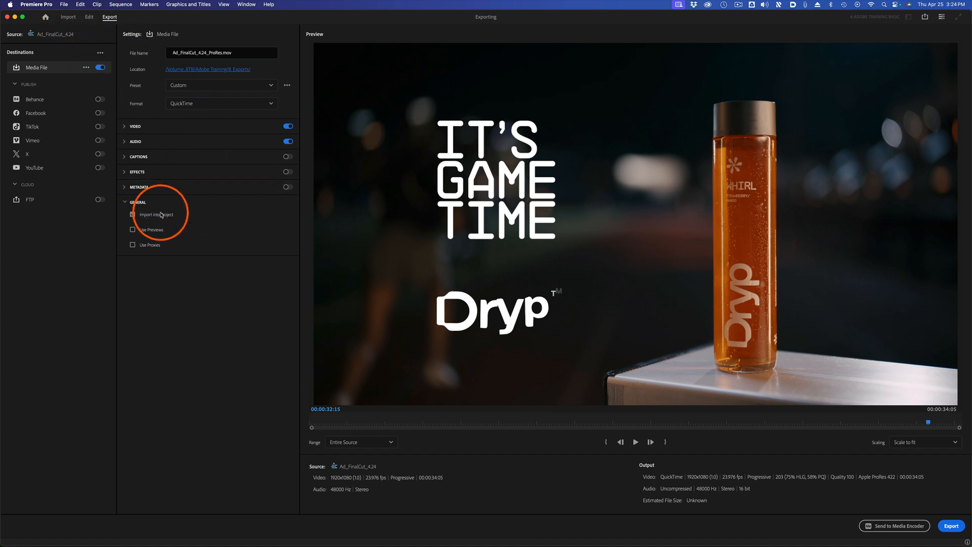
left_click(132, 215)
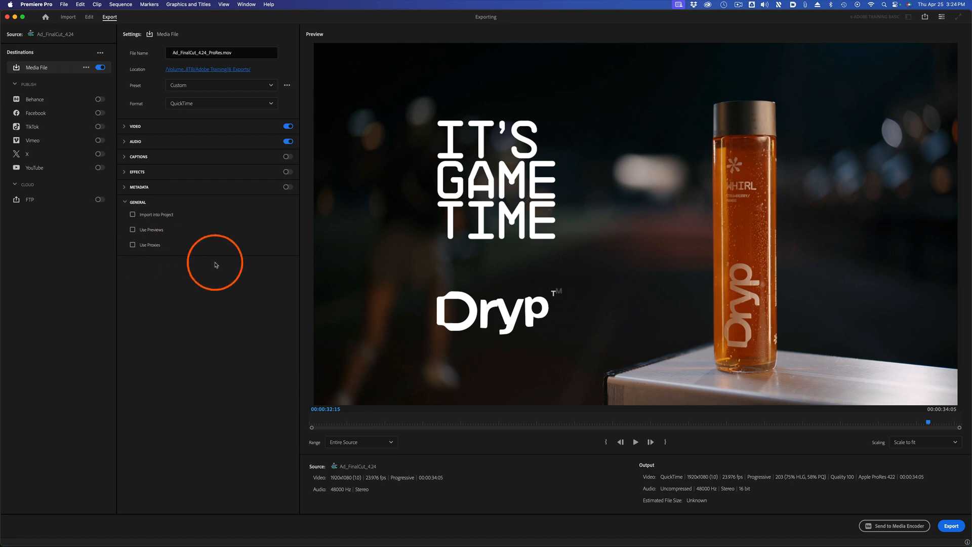
left_click(136, 202)
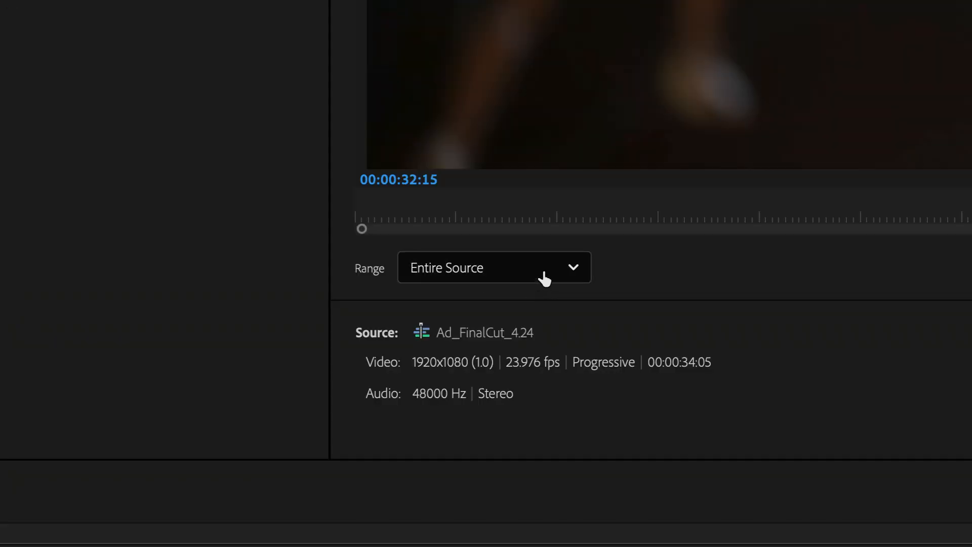
Look over the export range options and mark an in point at 00:00:09:20 and an out point at 00:00:16:04 in the sequence.
left_click(546, 278)
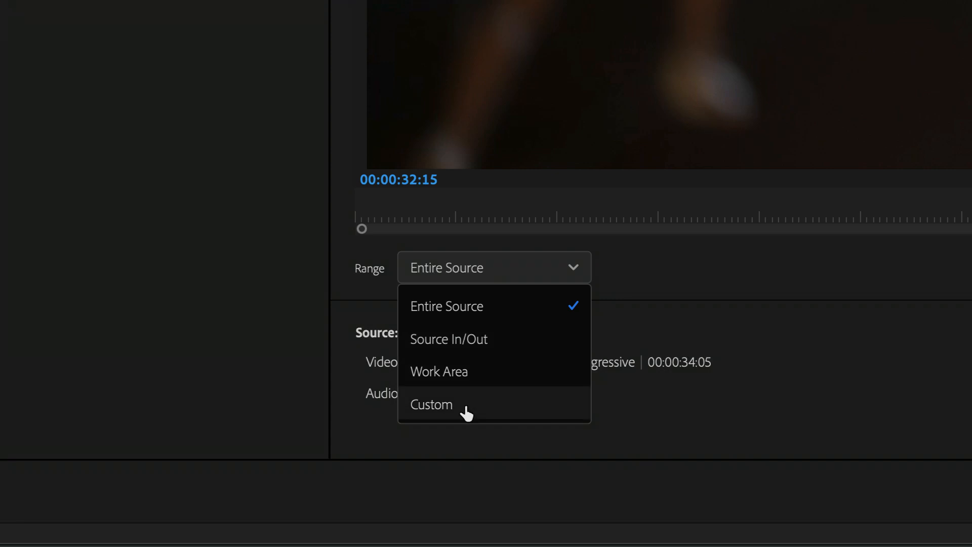
left_click(715, 281)
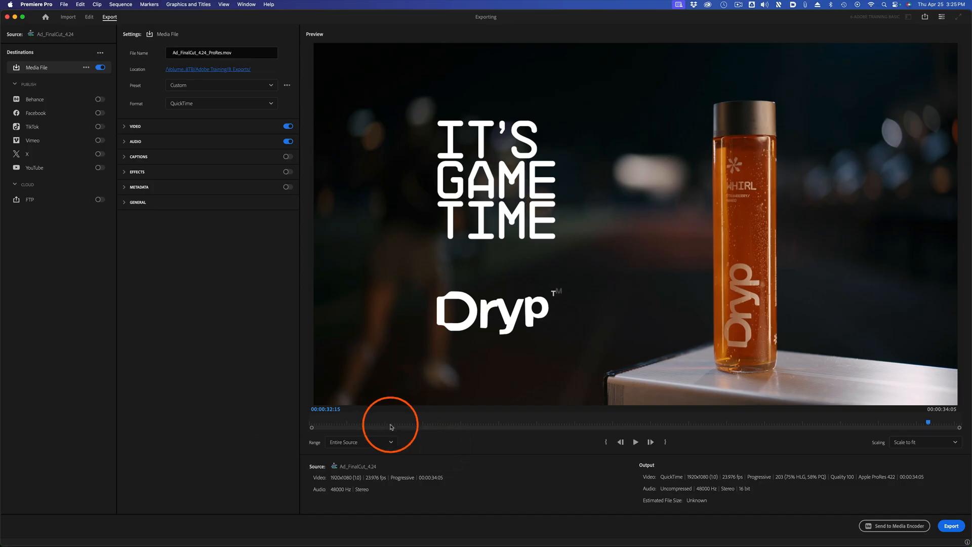
left_click(89, 17)
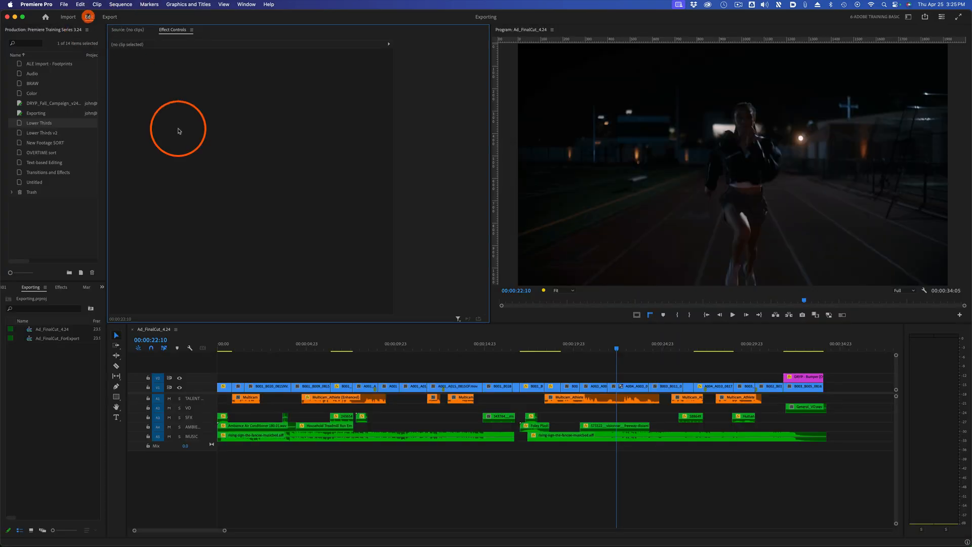
left_click(394, 348)
key("i")
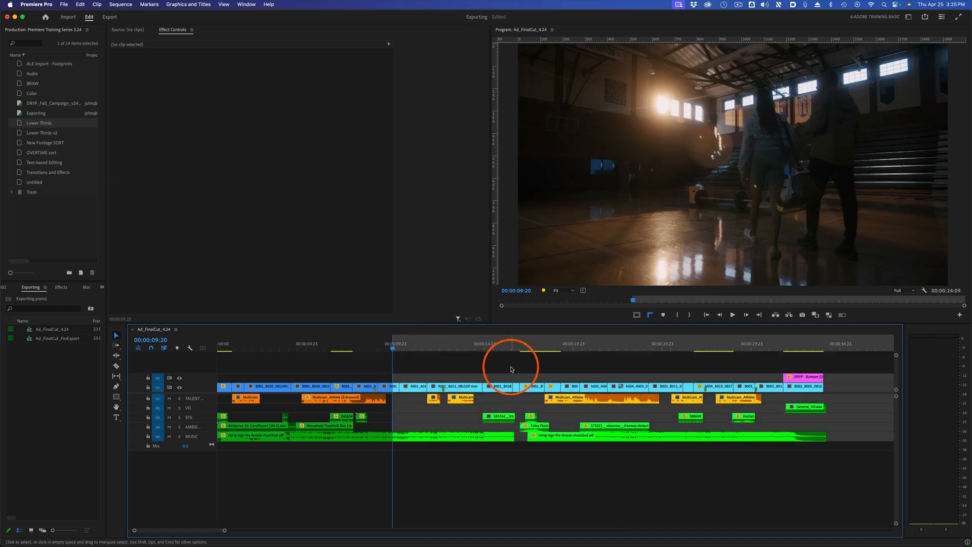
left_click(504, 348)
key("o")
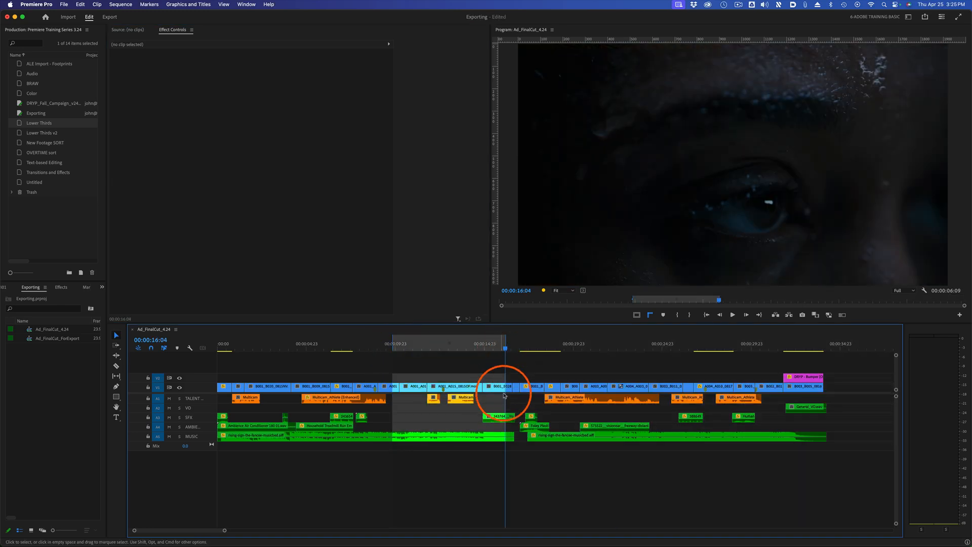
Return to Export mode, try the Source In/Out range and switch the range back to Entire Source.
left_click(112, 18)
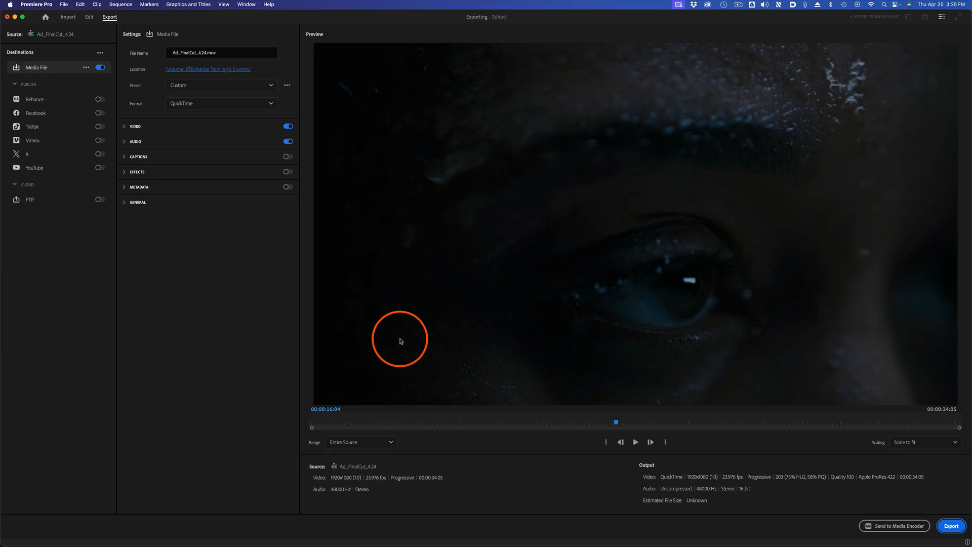
left_click(378, 445)
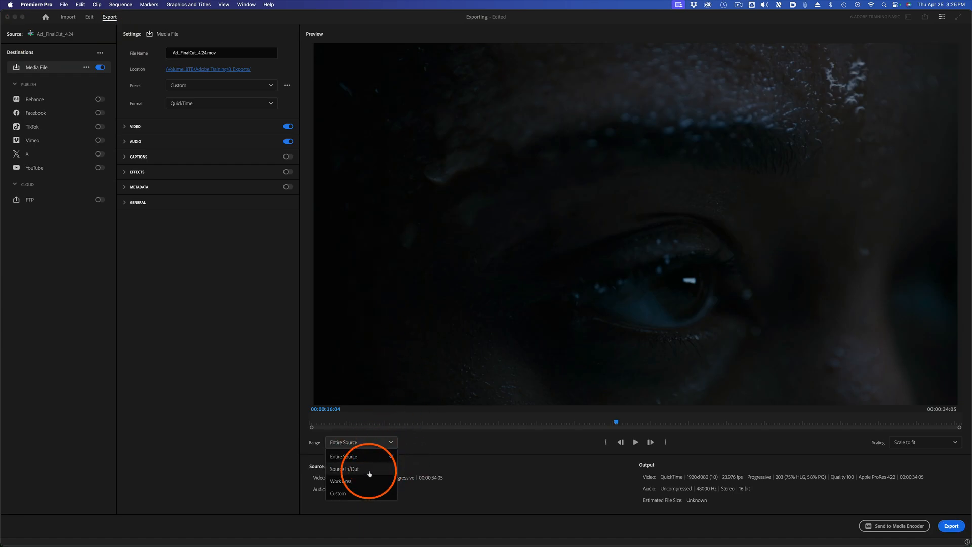
left_click(370, 470)
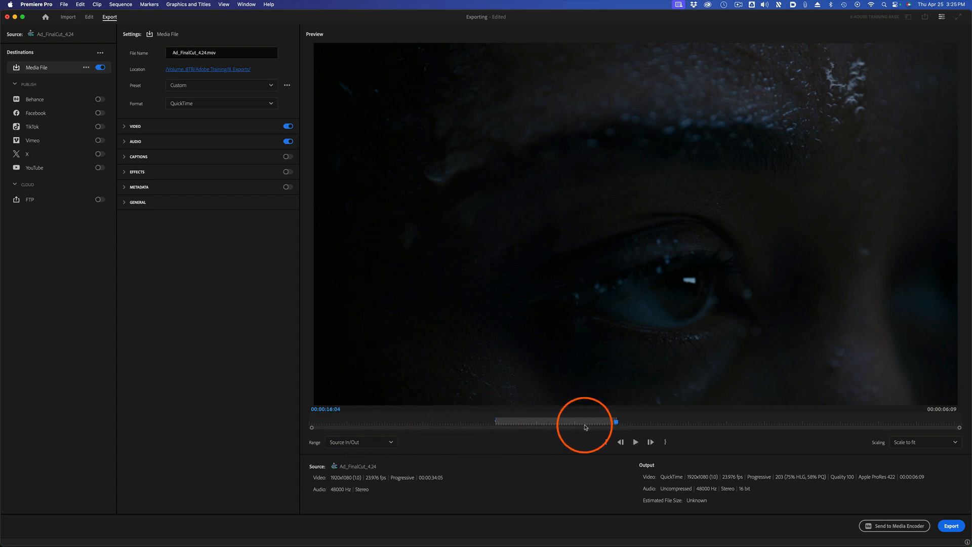
left_click(375, 443)
left_click(367, 452)
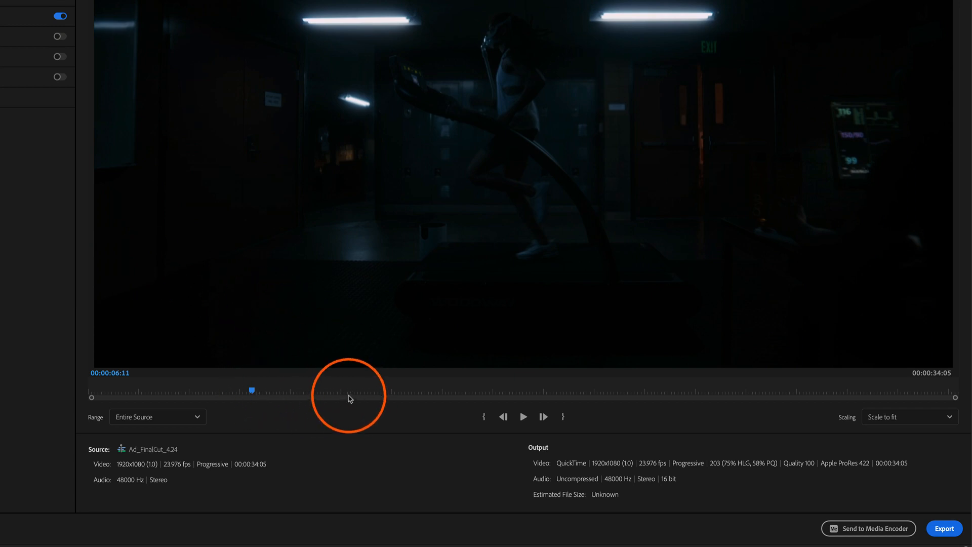
Define a custom export range in the preview with its in point at 00:00:07:11 and its out point at 00:00:15:10.
left_click_drag(349, 397, 277, 390)
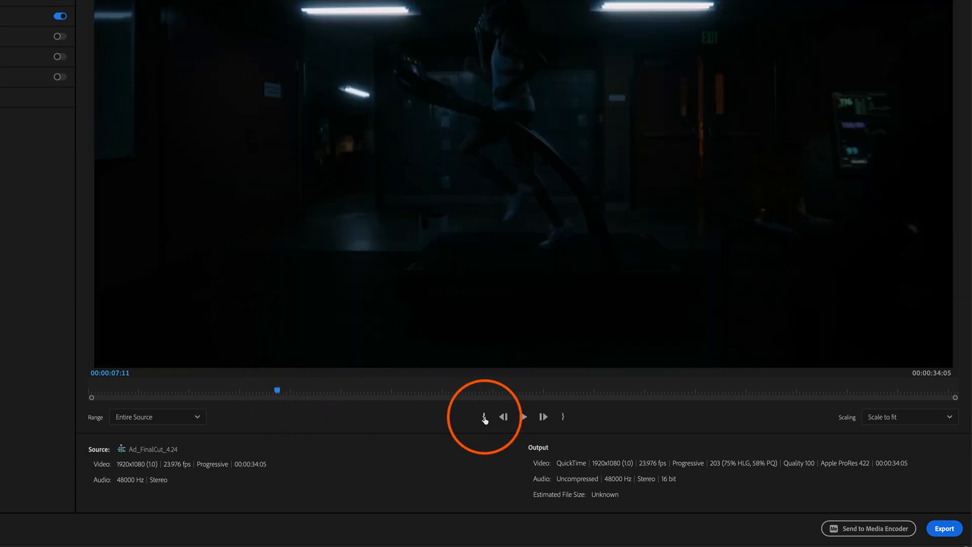
left_click(484, 417)
left_click(480, 391)
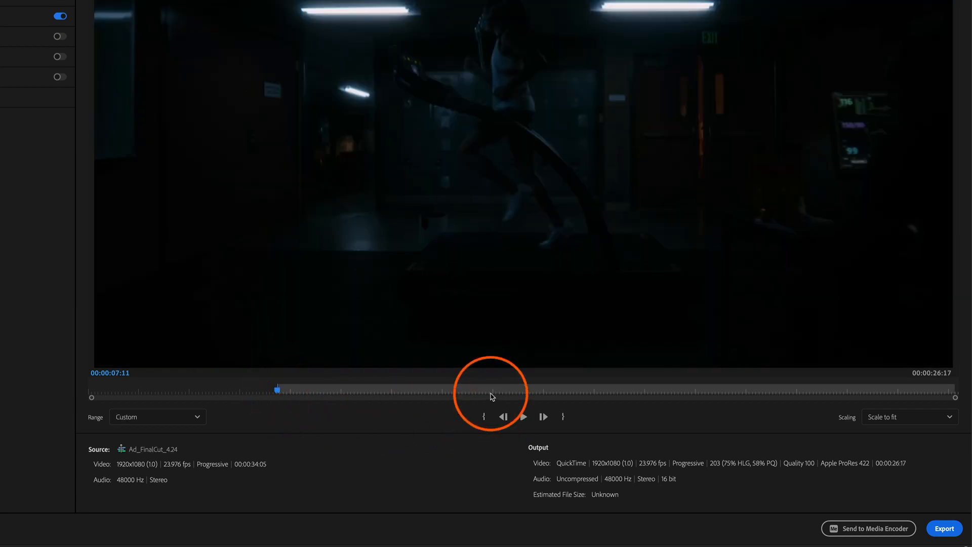
left_click(562, 416)
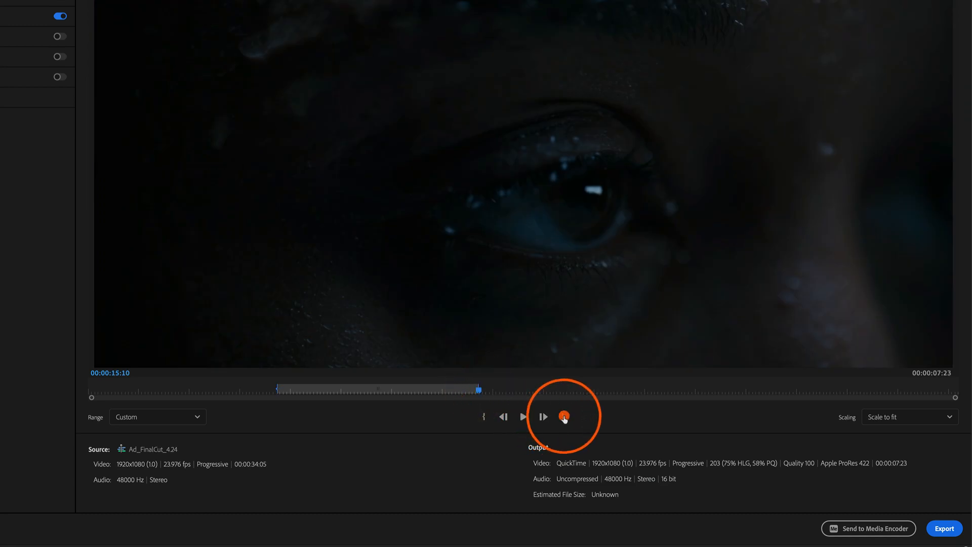
Scrub inside the custom range and shift both its in and out points later, making it about 00:00:10:15 long.
mouse_move(352, 387)
left_mouse_down()
mouse_move(419, 391)
mouse_move(342, 392)
left_mouse_up()
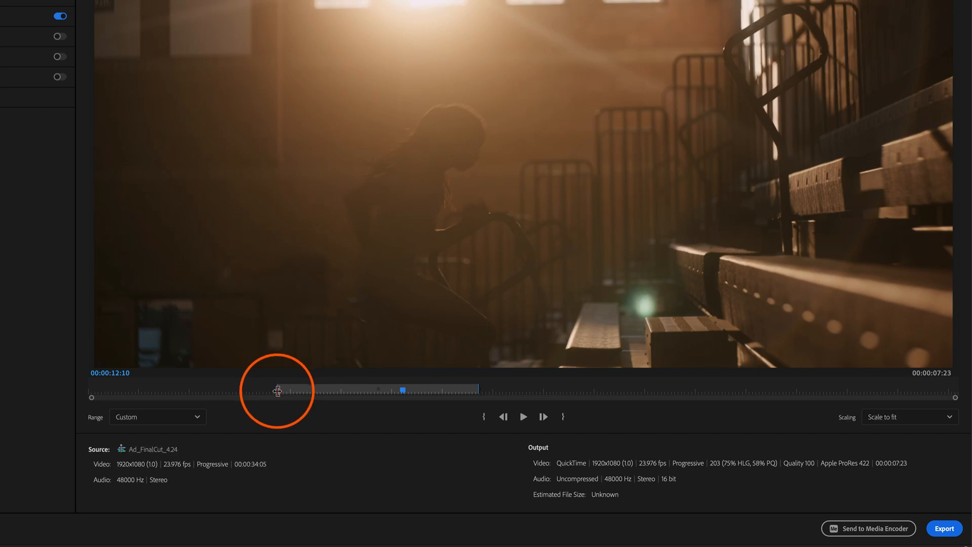
left_click_drag(276, 391, 328, 392)
left_click_drag(478, 390, 596, 395)
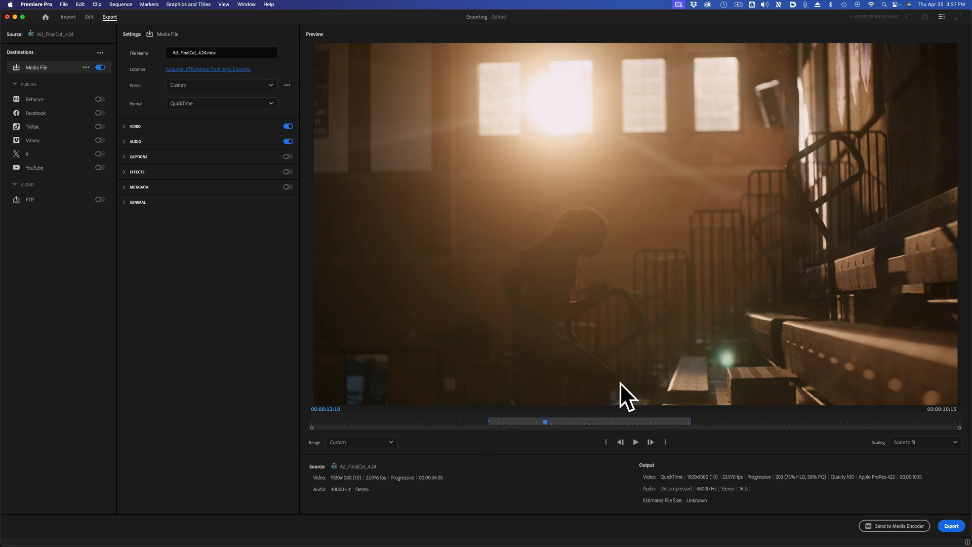
Check the export range options once more and clear the in and out points from the sequence in Edit mode.
left_click(91, 20)
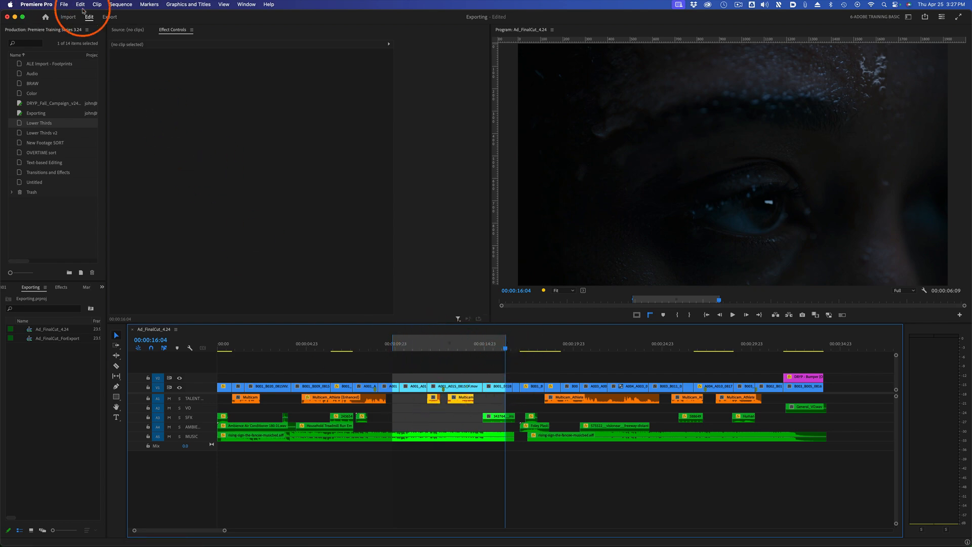
left_click(109, 18)
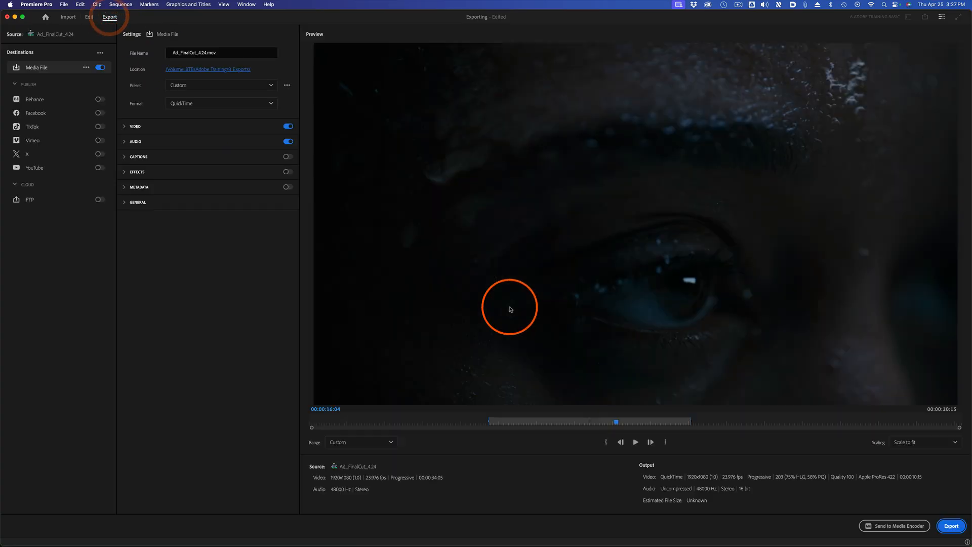
left_click(384, 442)
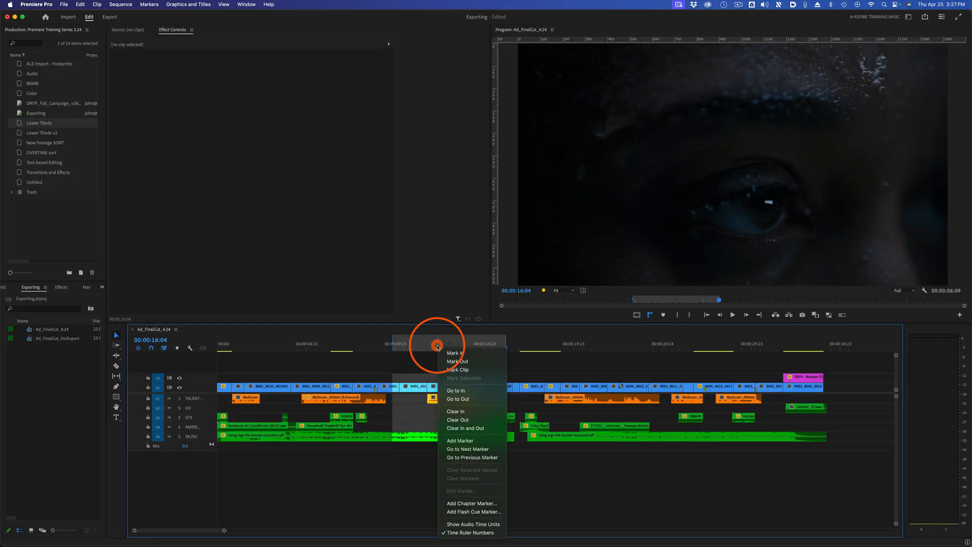
left_click(469, 428)
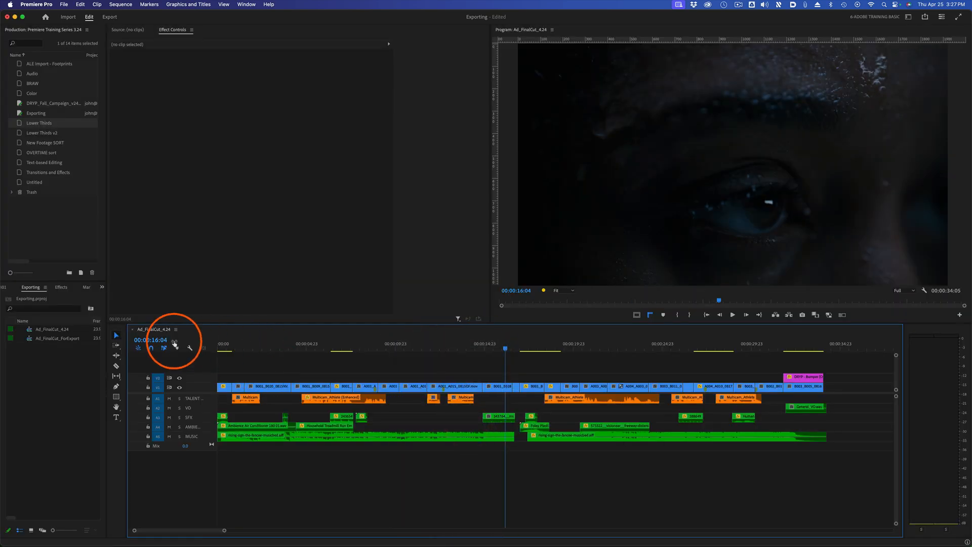
Show the Work Area Bar in the timeline and stretch it to span the whole sequence.
left_click(176, 329)
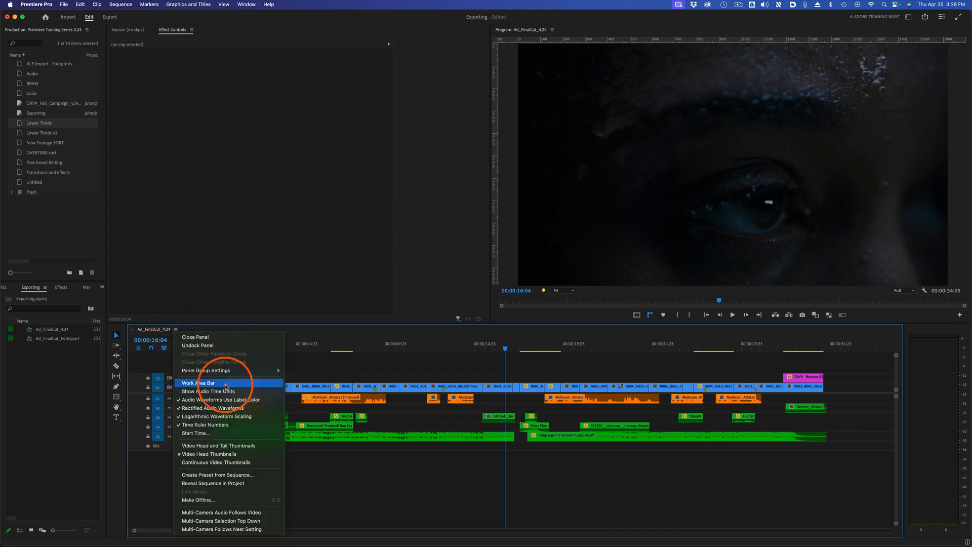
left_click(215, 383)
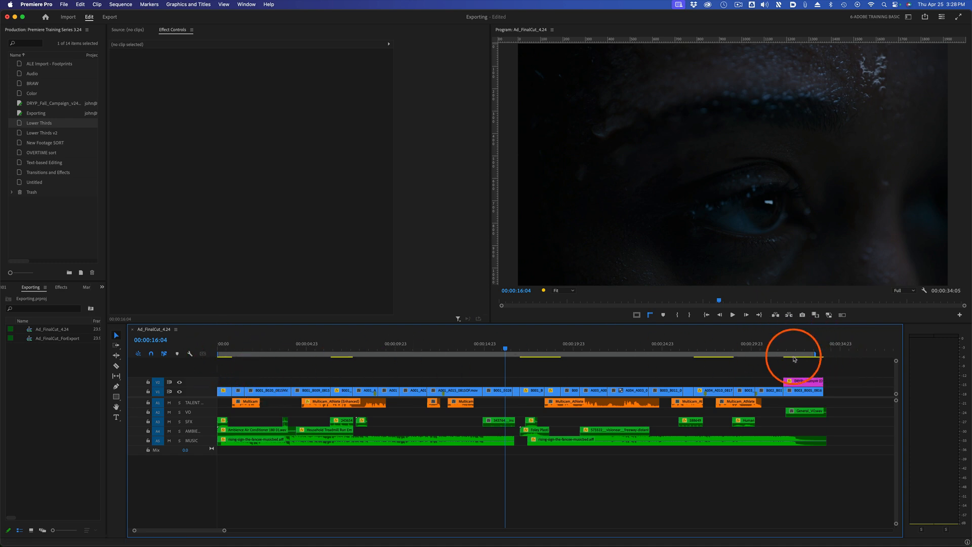
left_click_drag(815, 355, 825, 363)
left_click_drag(219, 355, 703, 347)
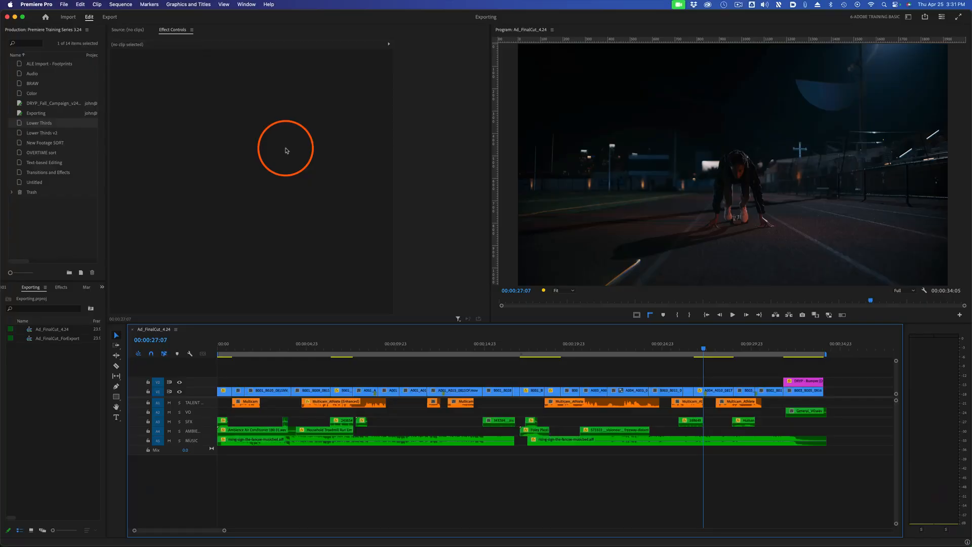
Go back to Export mode and set the export range to Entire Source.
left_click(110, 19)
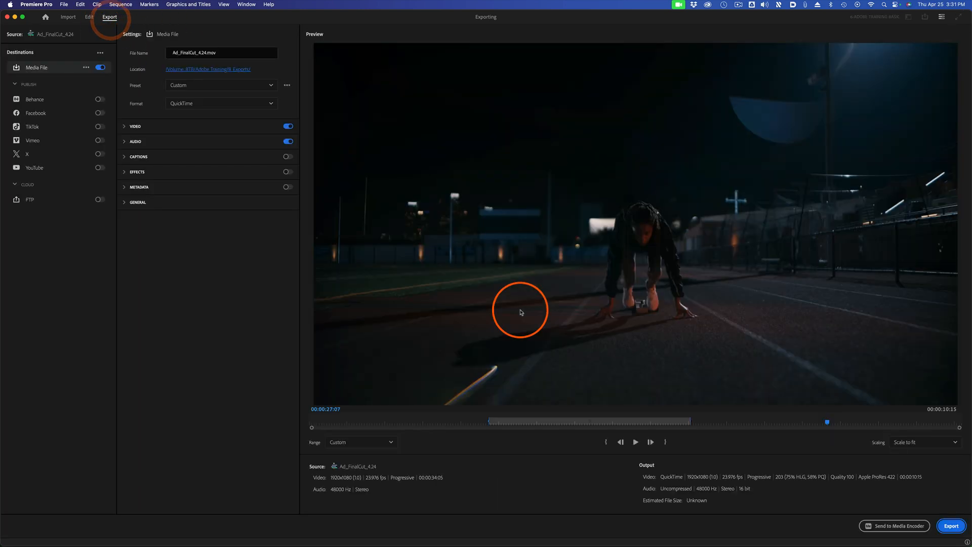
left_click(352, 442)
left_click(354, 443)
left_click(357, 442)
left_click(357, 457)
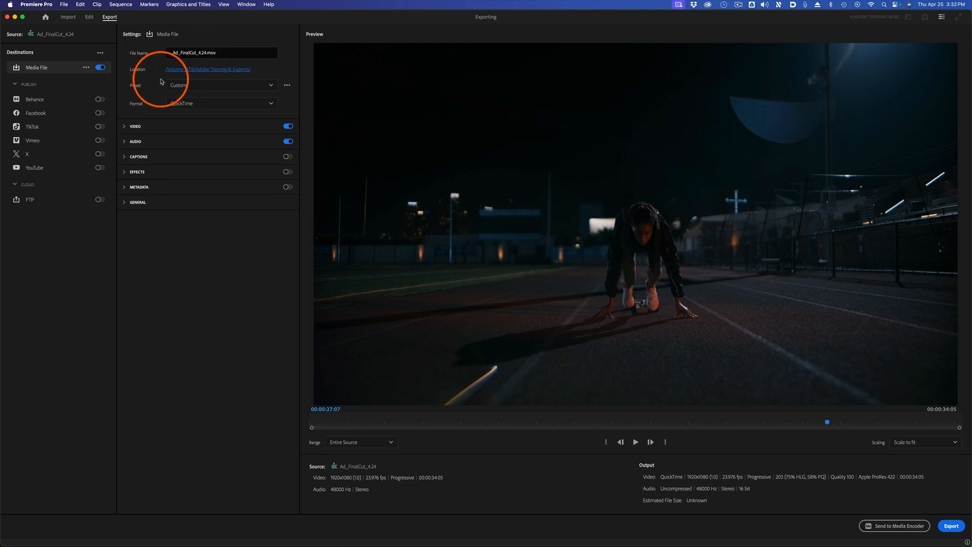
Set the output to Ad_FinalCut_4.24 as a .mov file in the 8. Exports folder and export the sequence.
left_click(229, 71)
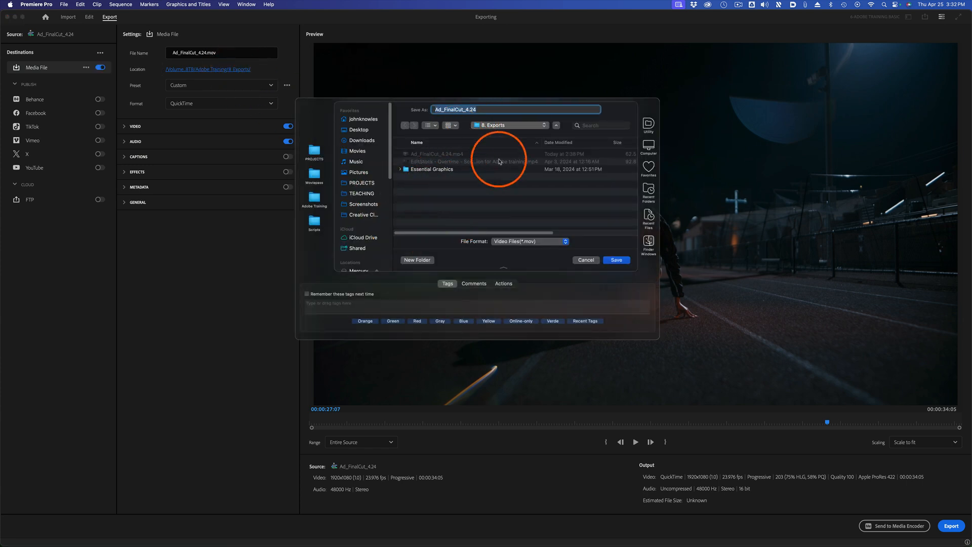
left_click(616, 261)
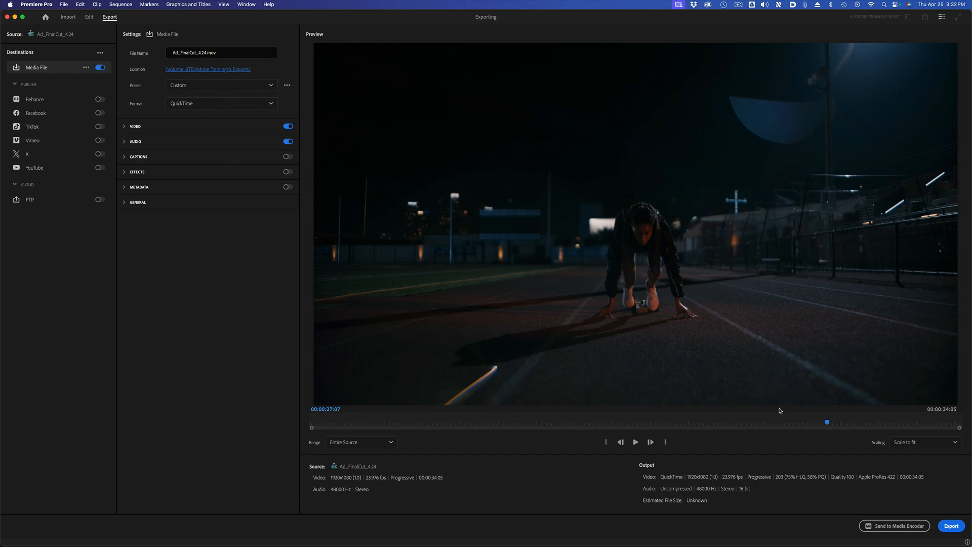
left_click(951, 526)
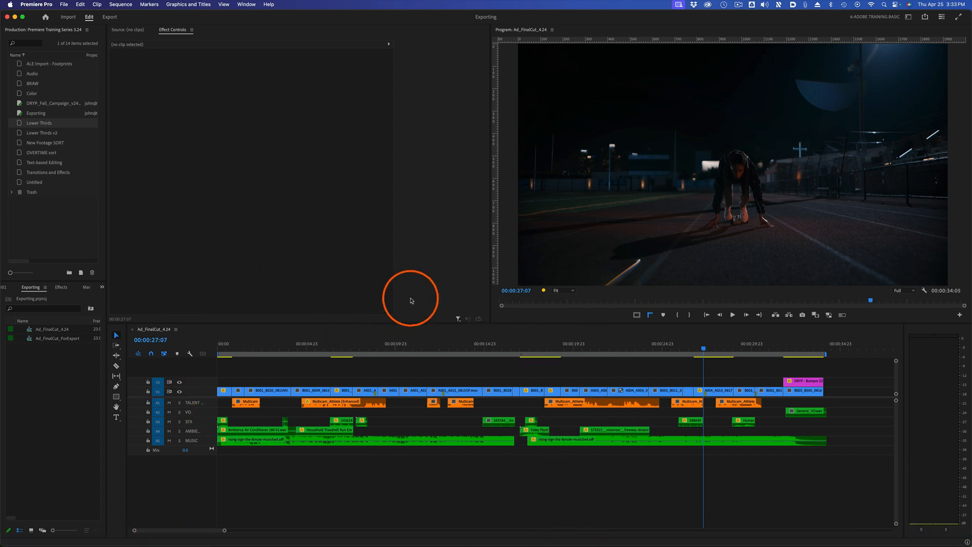
Switch to Finder to check the size of the exported Ad_FinalCut_4.24.mov in the 8. Exports folder, and return to Premiere Pro.
key("super+Tab")
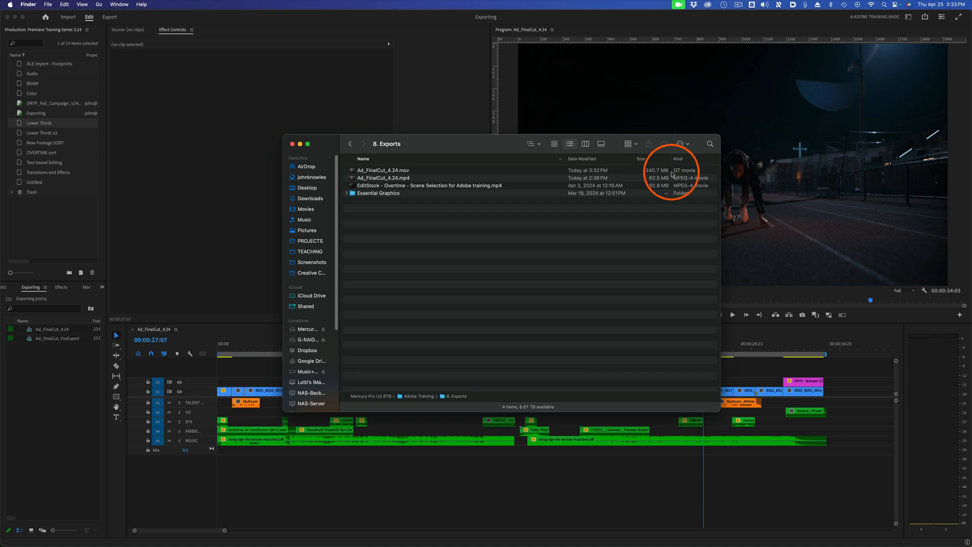
left_click(230, 286)
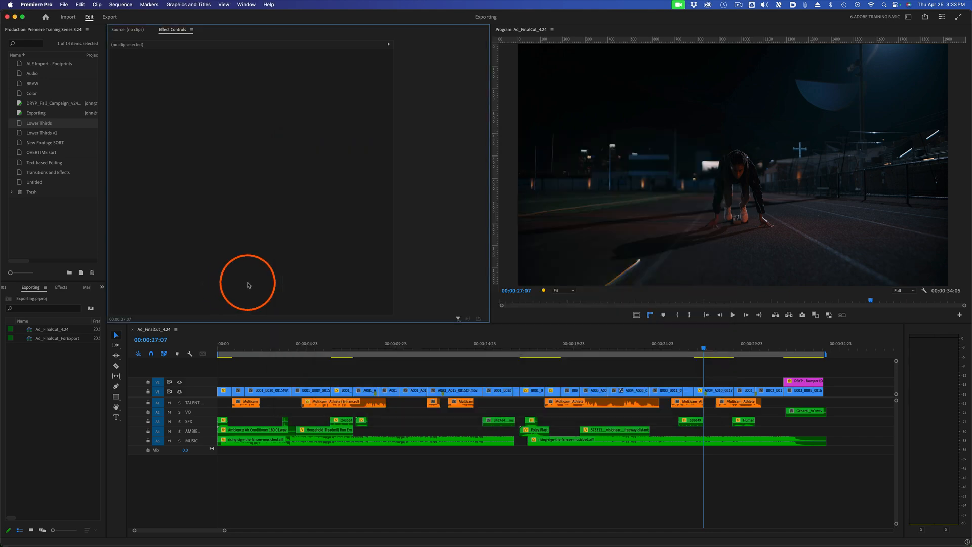
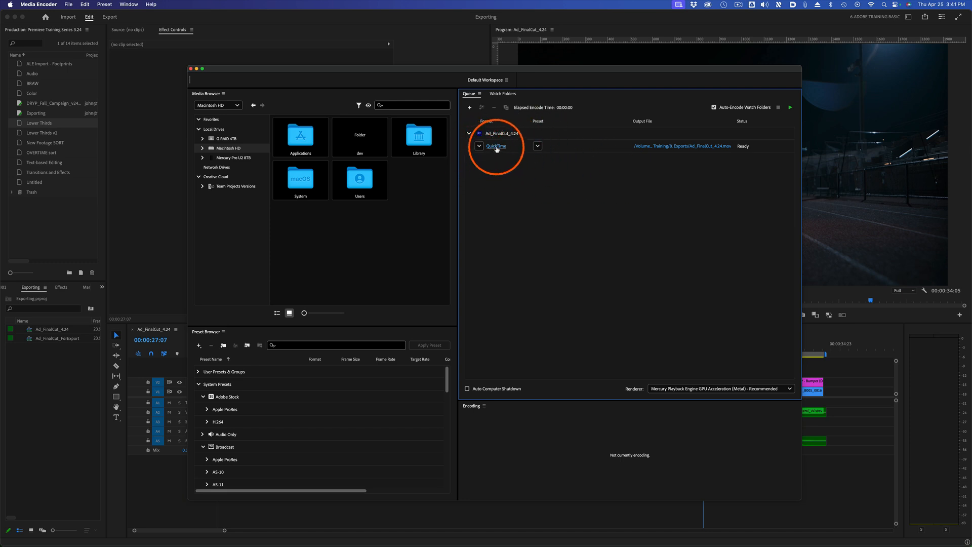
Set the preset of the queued Ad_FinalCut_4.24 job to Apple ProRes 422.
left_click(536, 147)
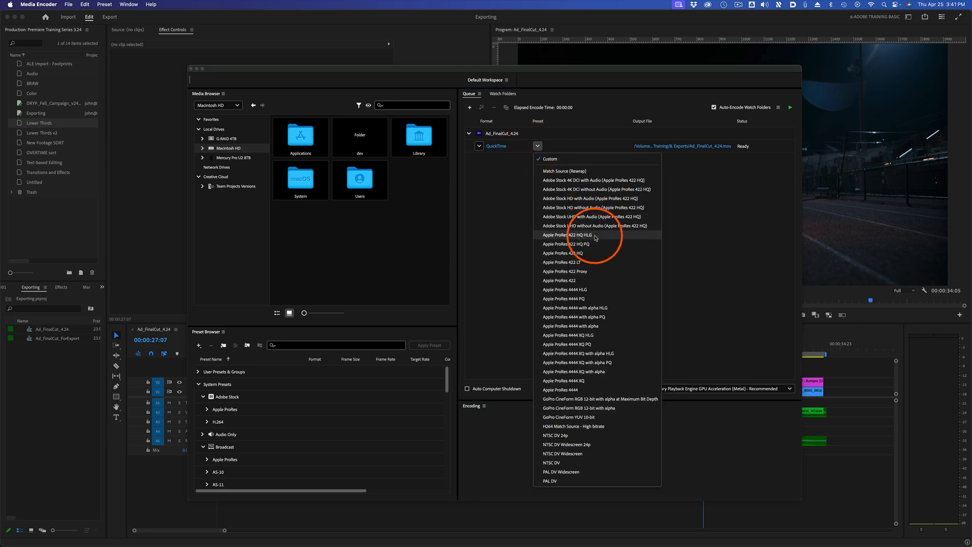
left_click(590, 282)
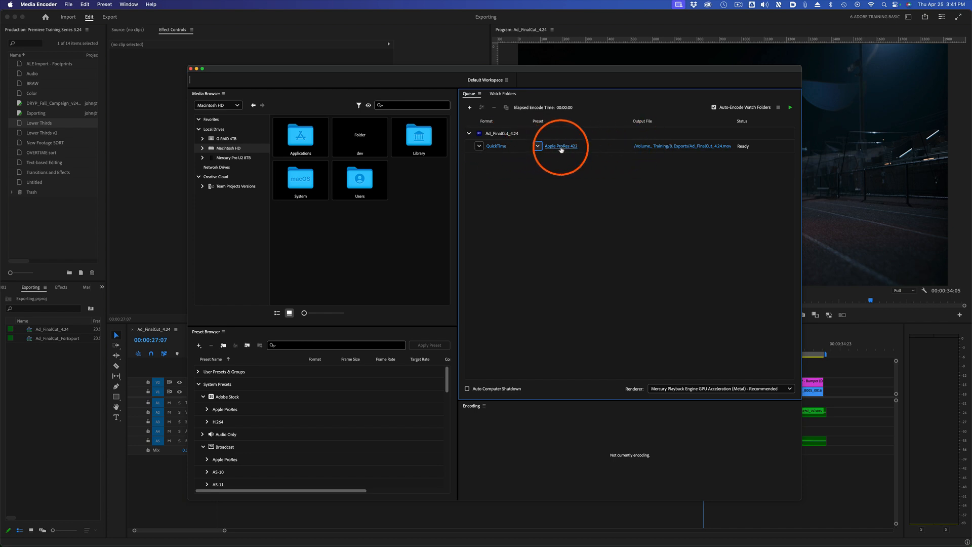
Review the queued job's export settings, including the effects, audio, captions and publish options, and return to the queue.
left_click(495, 148)
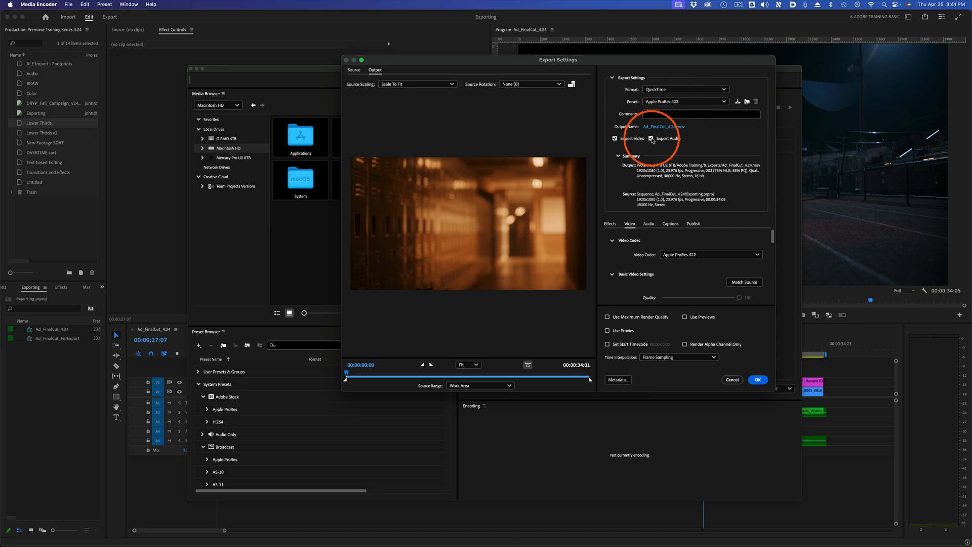
left_click(610, 228)
left_click(649, 224)
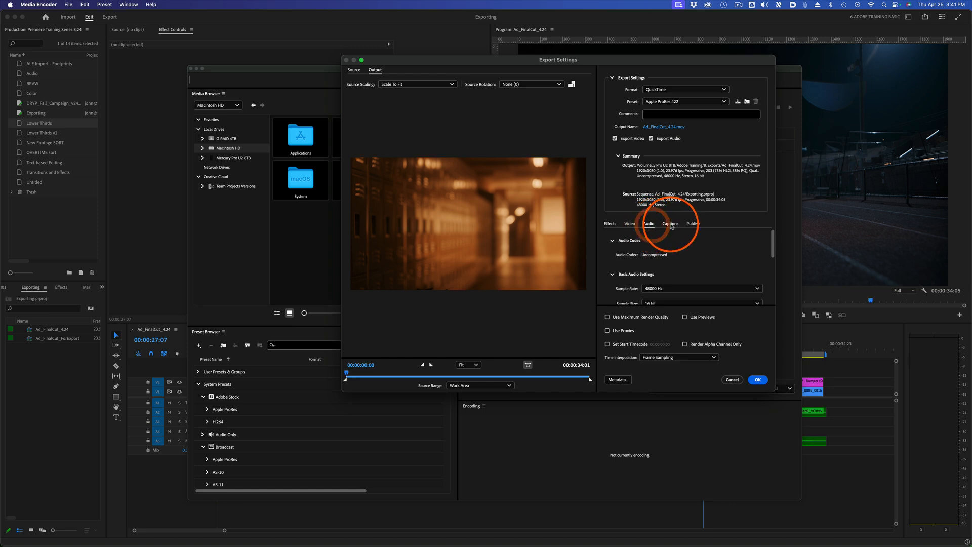
left_click(671, 224)
left_click(693, 225)
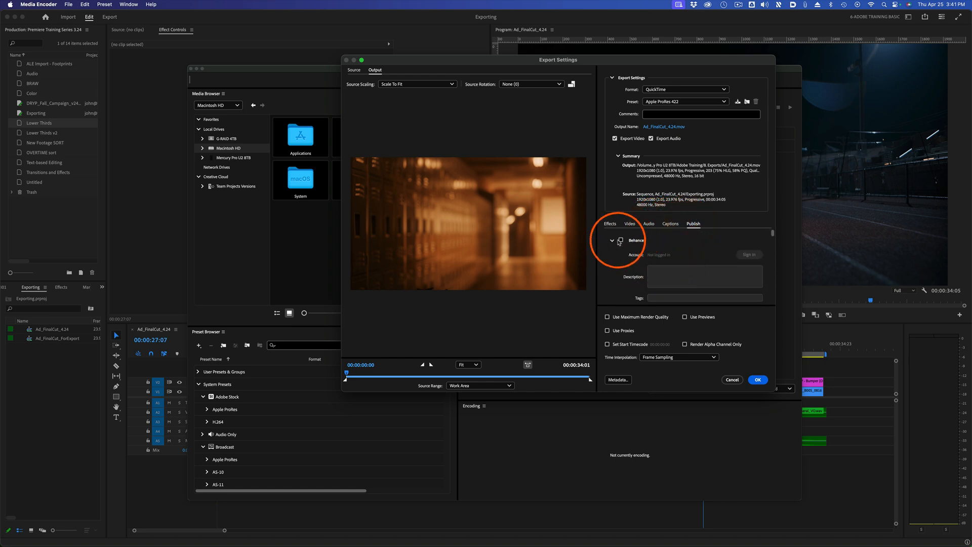
scroll(686, 260, "down", 3)
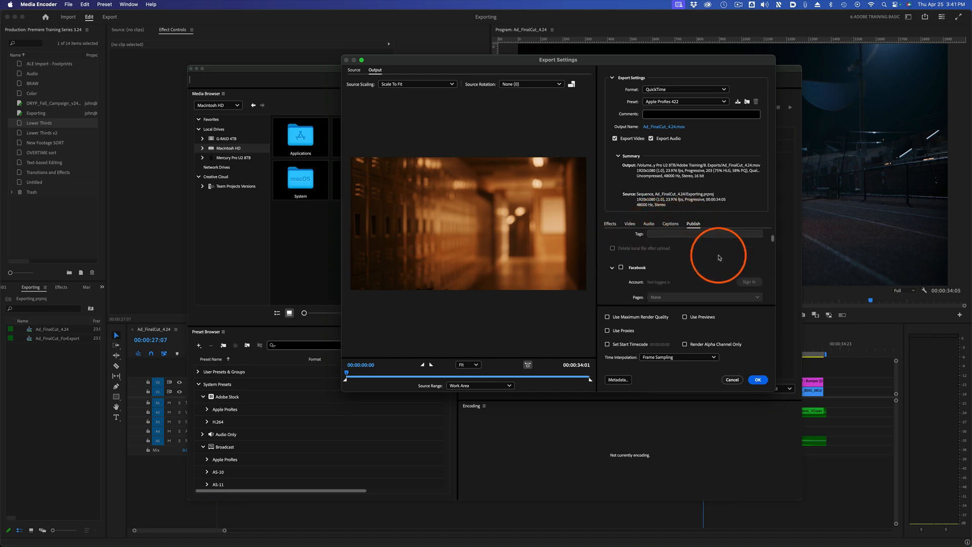
scroll(651, 256, "down", 2)
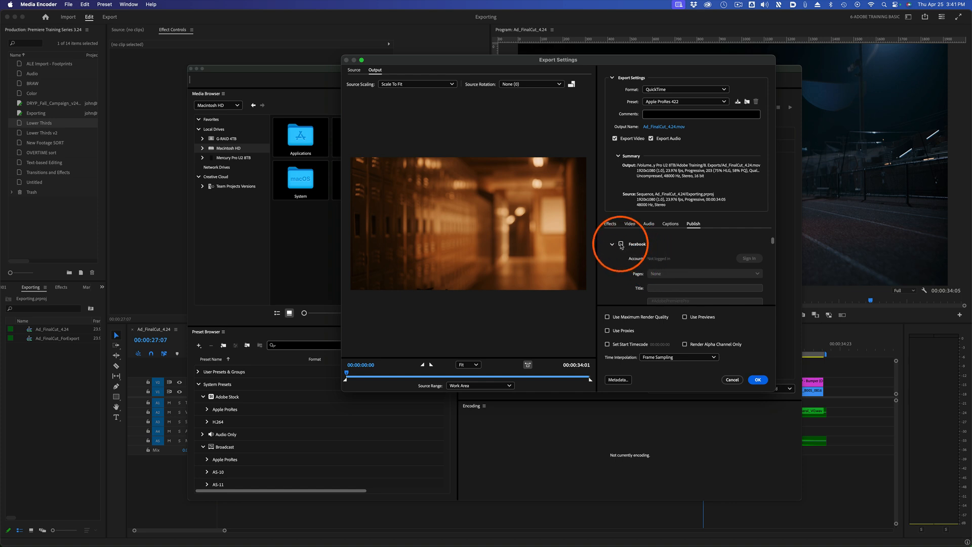
scroll(658, 252, "down", 4)
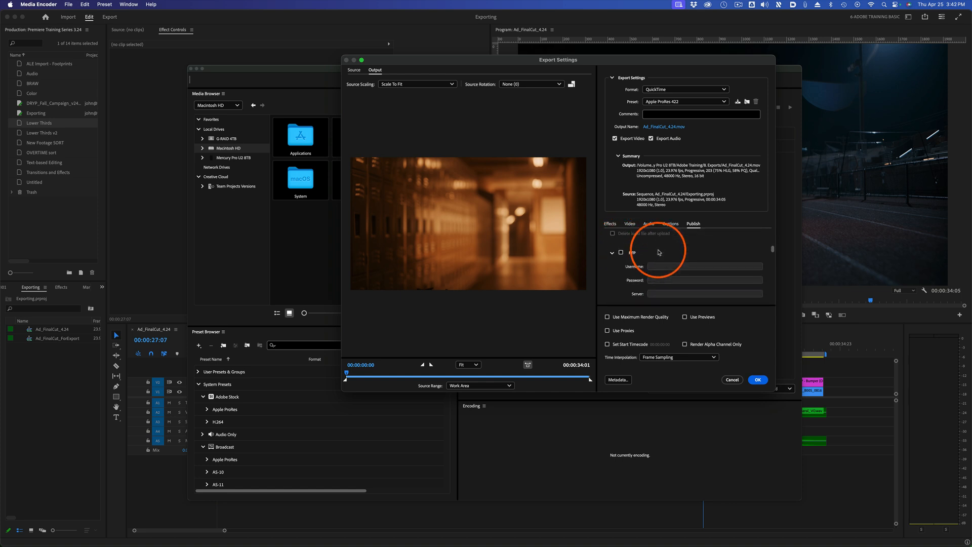
scroll(660, 254, "up", 3)
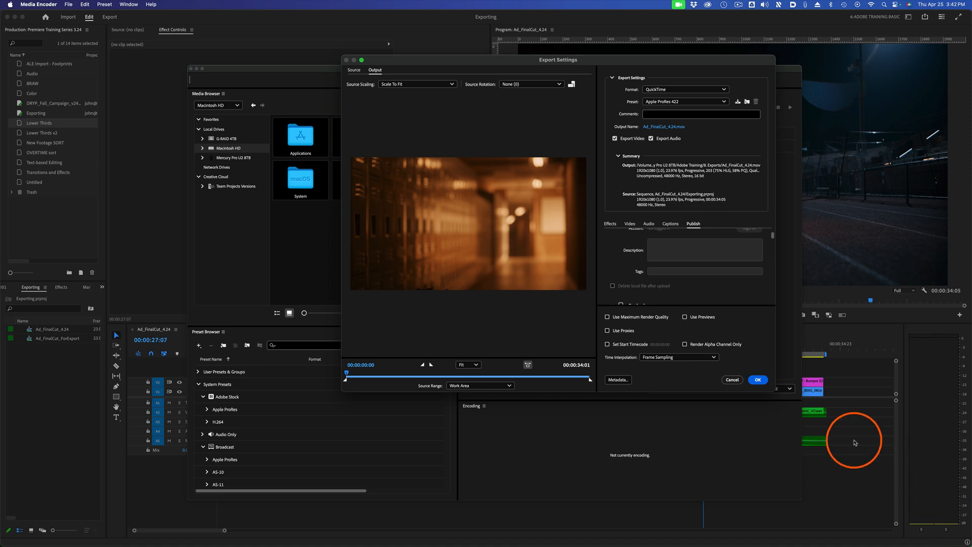
left_click(768, 382)
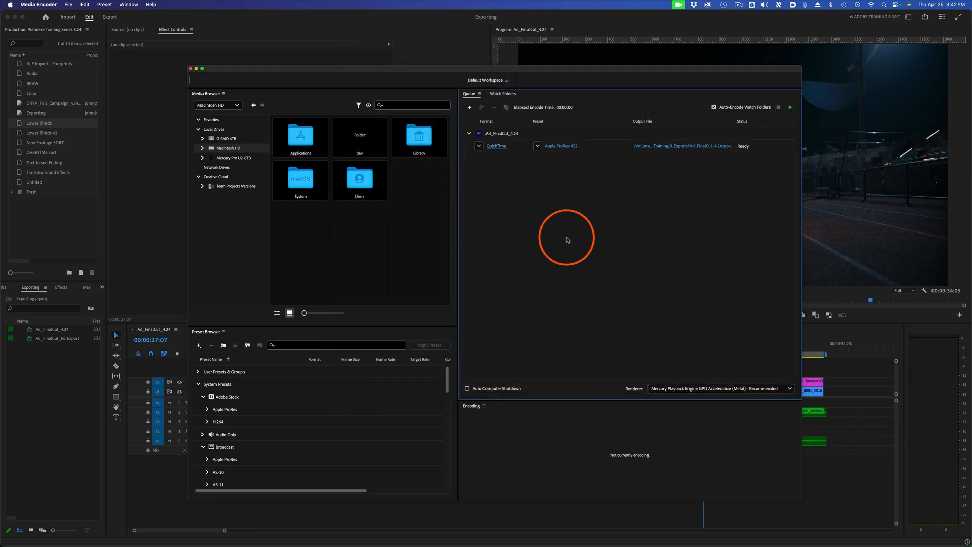
left_click(552, 146)
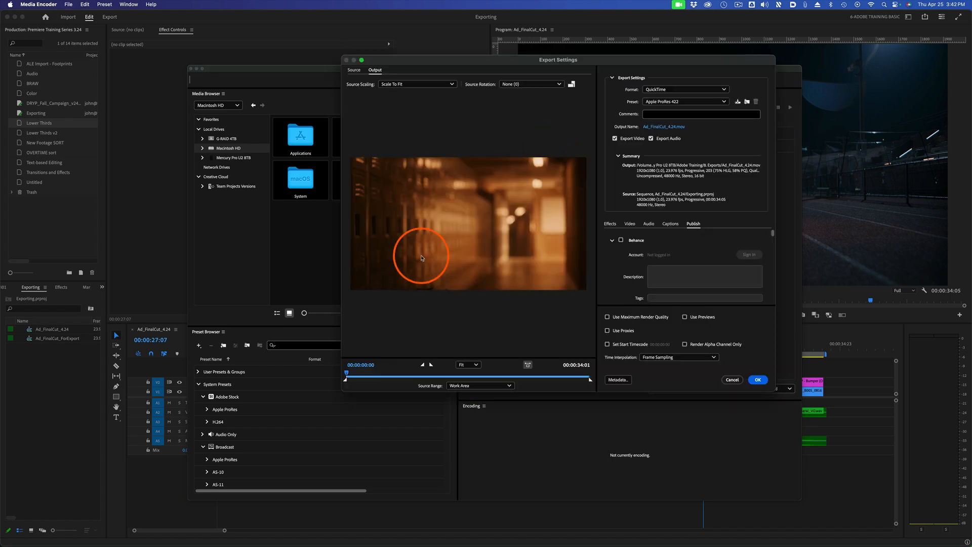
left_click(732, 380)
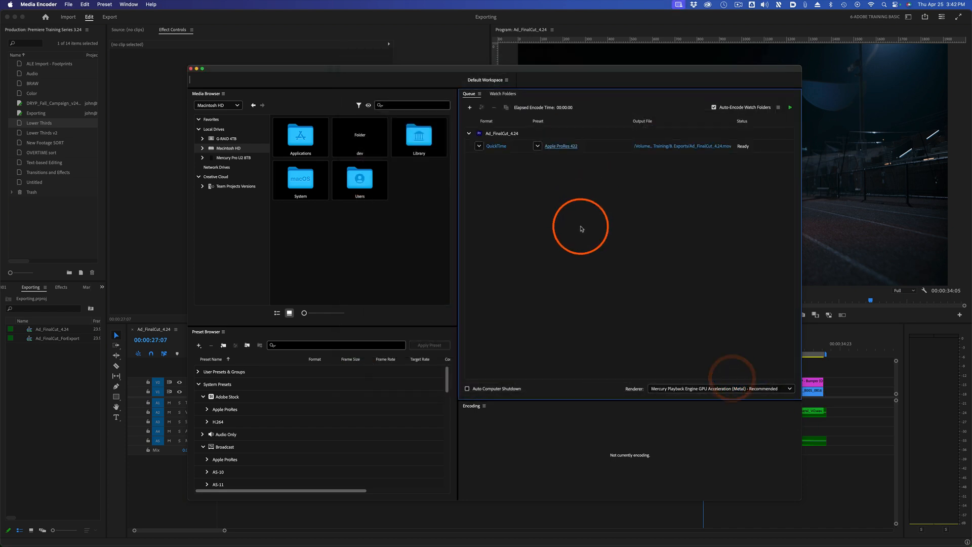
Look through the formats and the QuickTime presets available for the queued job without changing either.
left_click(479, 146)
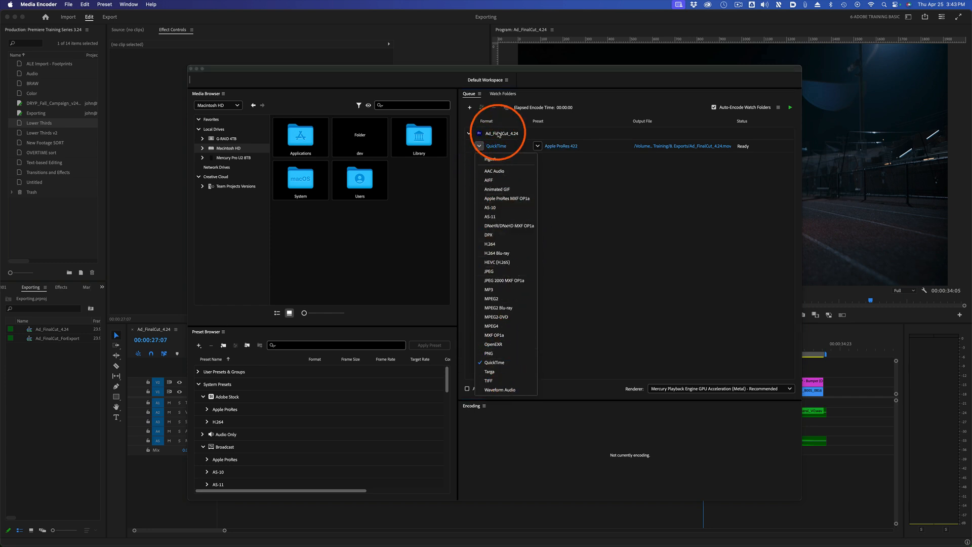
left_click(608, 246)
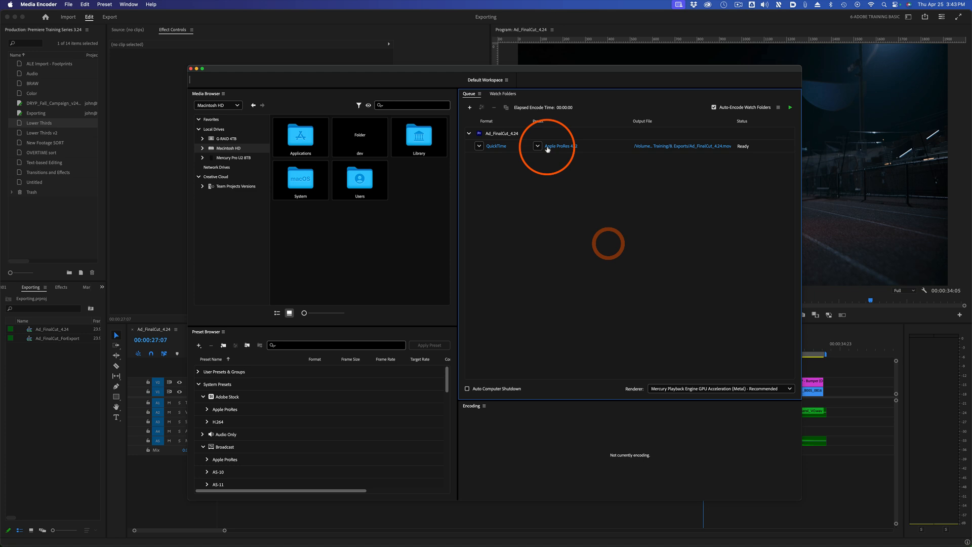
left_click(537, 146)
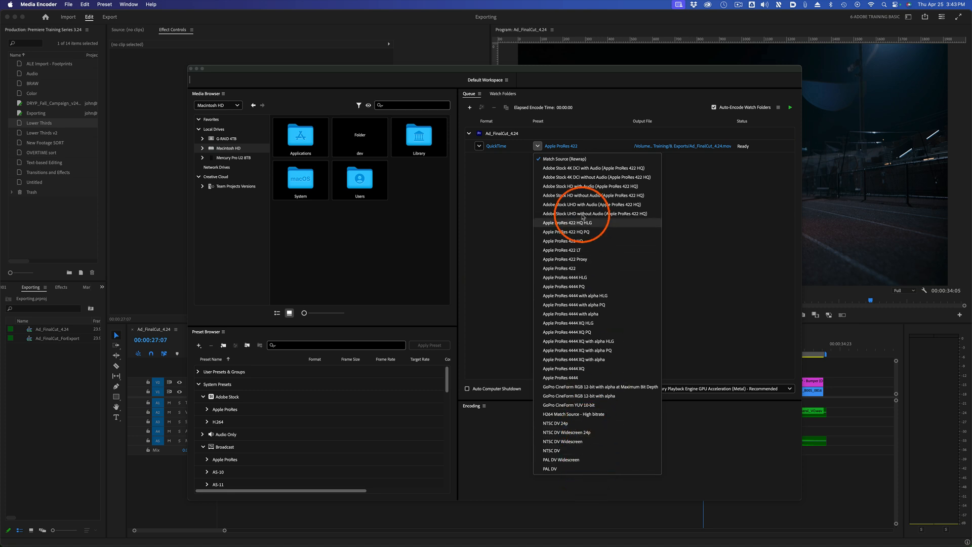
left_click(494, 166)
Switch the queued job's format to Waveform Audio and check the presets it offers.
left_click(479, 146)
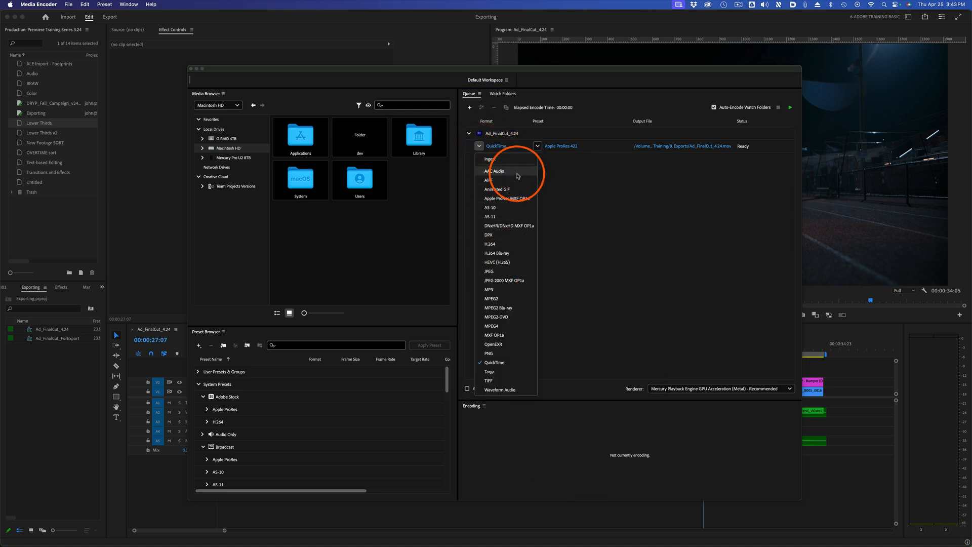
left_click(506, 390)
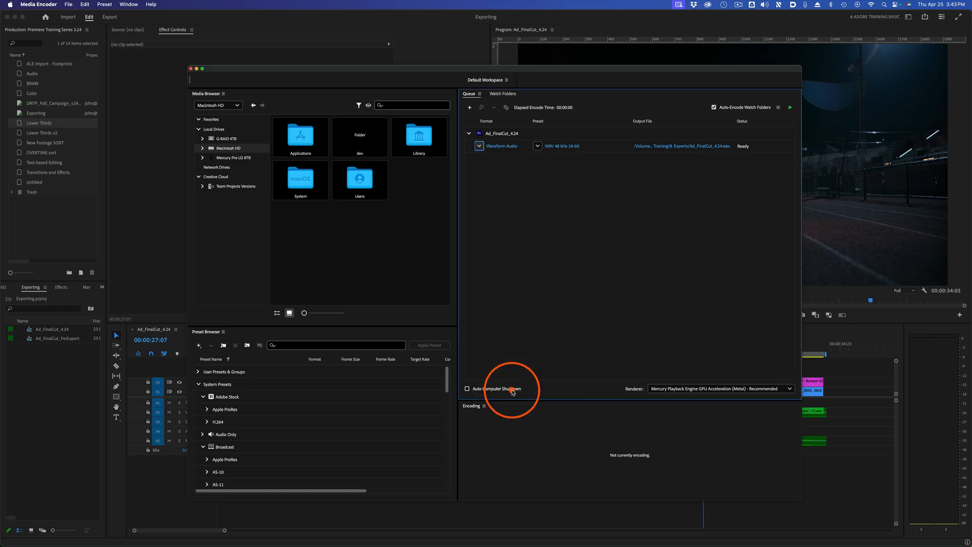
left_click(538, 147)
left_click(510, 193)
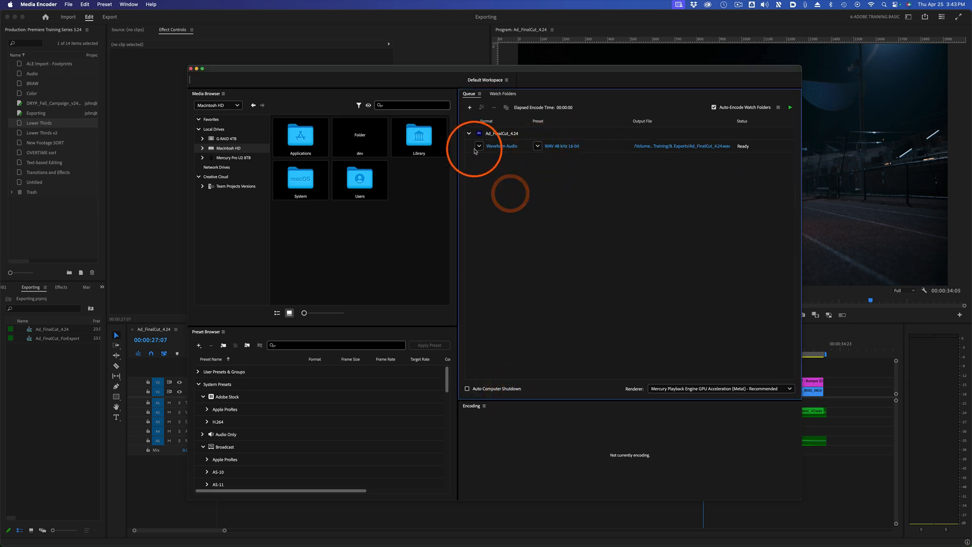
Set the queued job back to the QuickTime format with the Apple ProRes 422 preset.
left_click(476, 149)
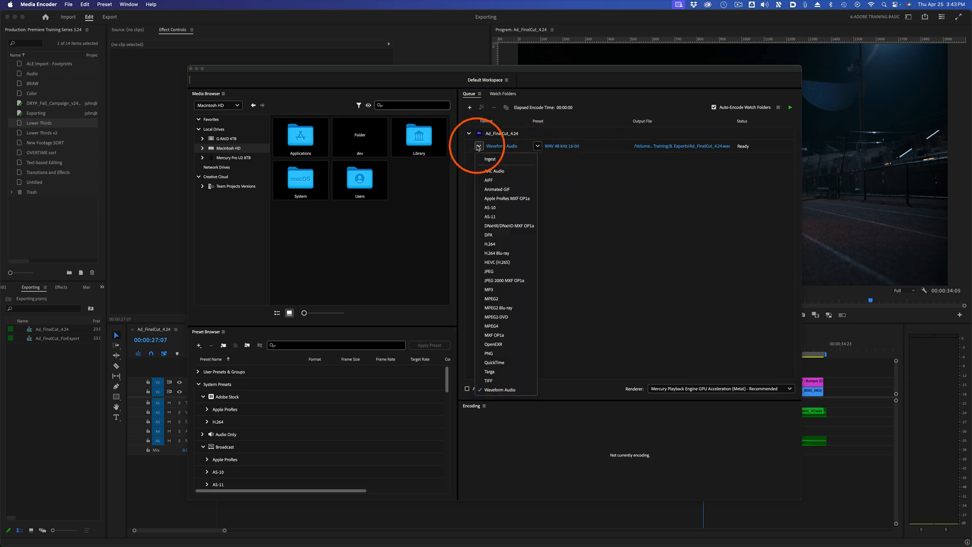
left_click(507, 363)
left_click(537, 147)
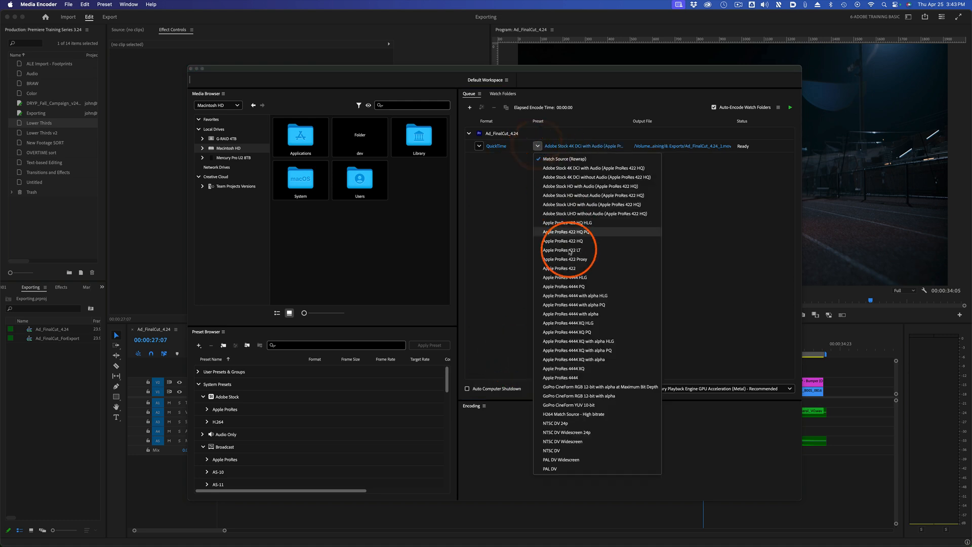
left_click(586, 264)
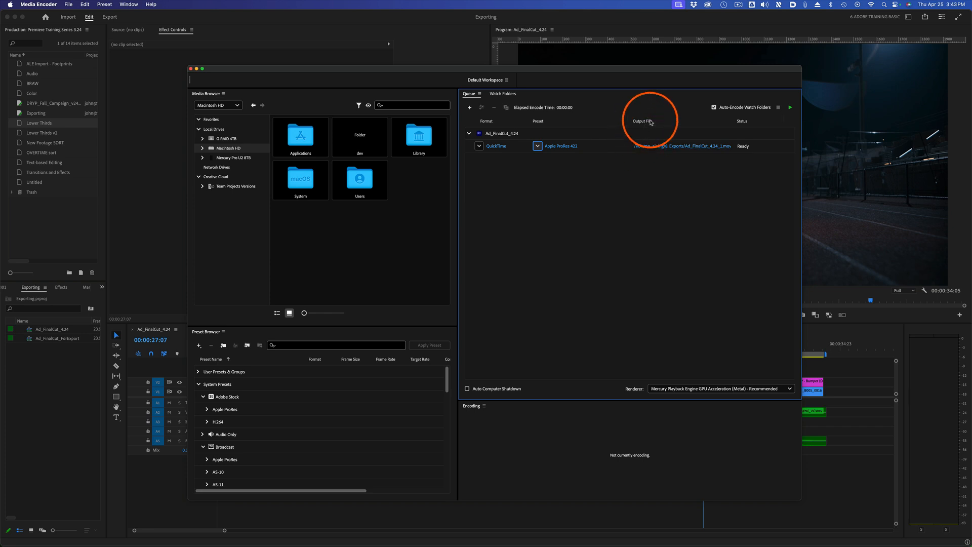
Check the queued job's output name and location without changing them, and remove the Ad_FinalCut_4.24 job from the queue.
left_click(691, 147)
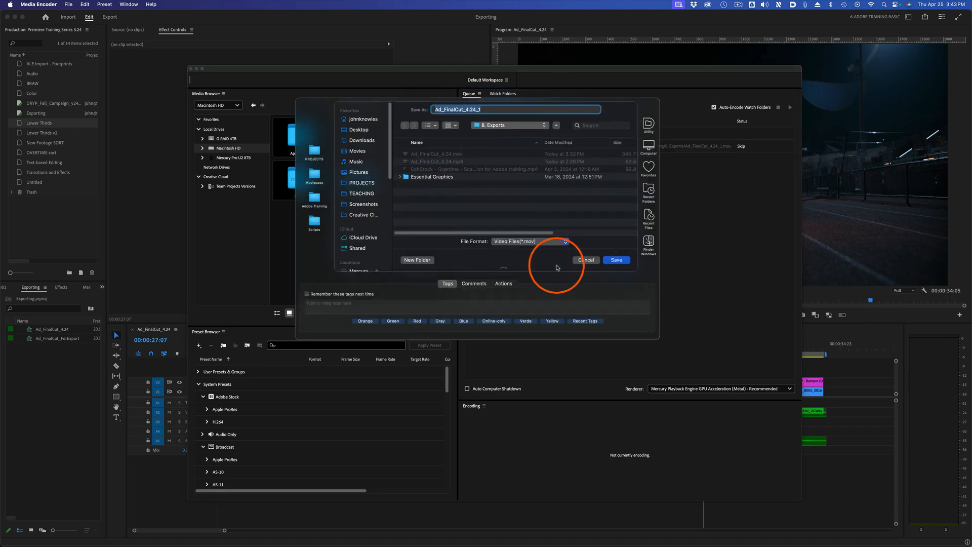
left_click(586, 259)
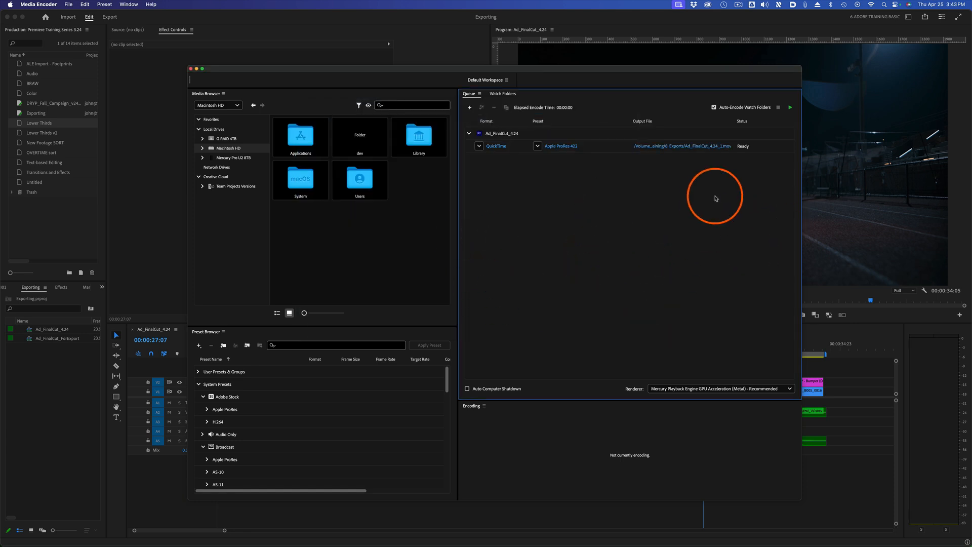
left_click(506, 135)
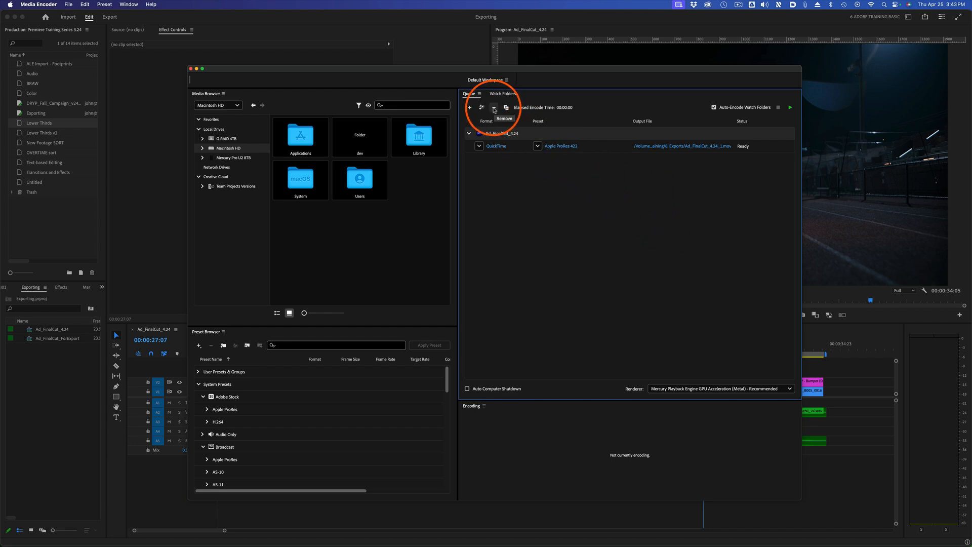
left_click(494, 108)
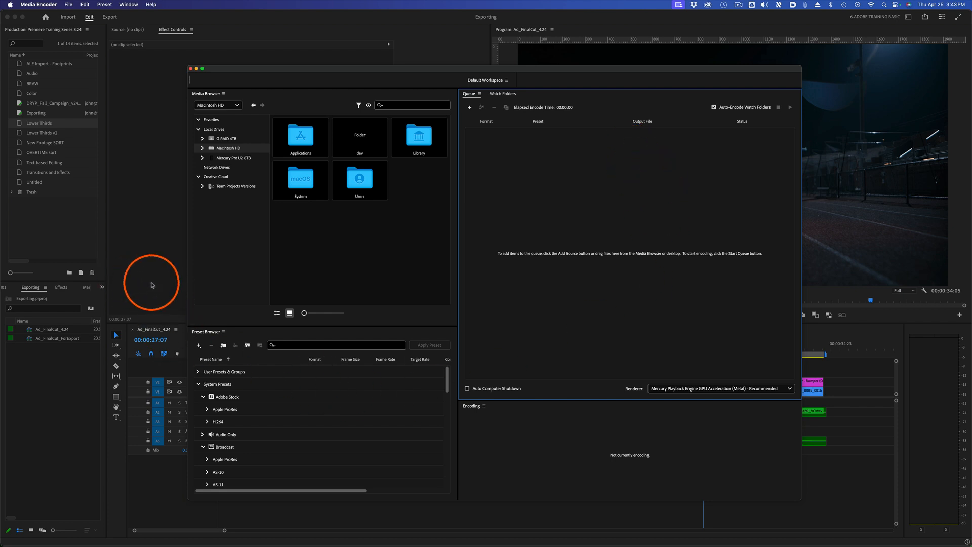
Switch to Premiere Pro, choose the High Quality 2160p 4K preset in Export mode, and send the sequence to Media Encoder.
left_click(84, 248)
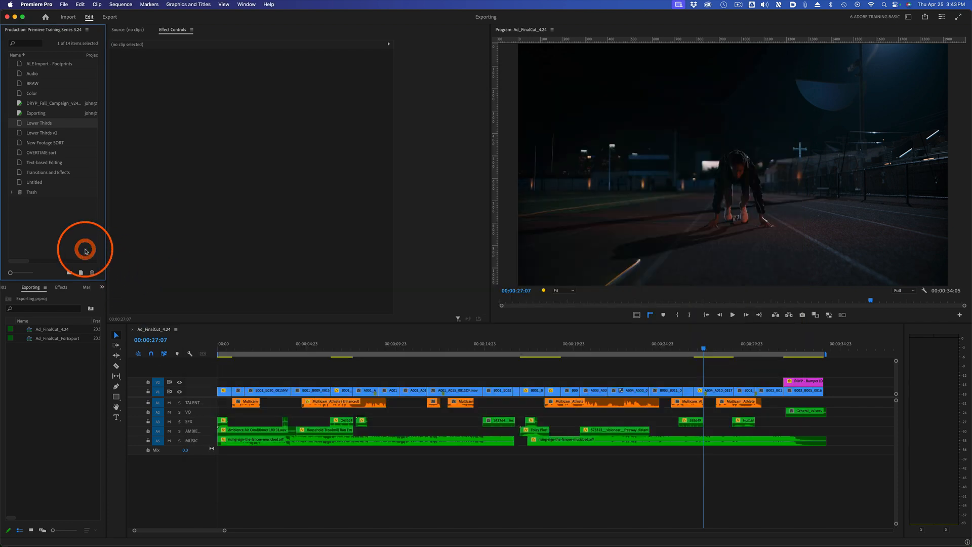
left_click(110, 17)
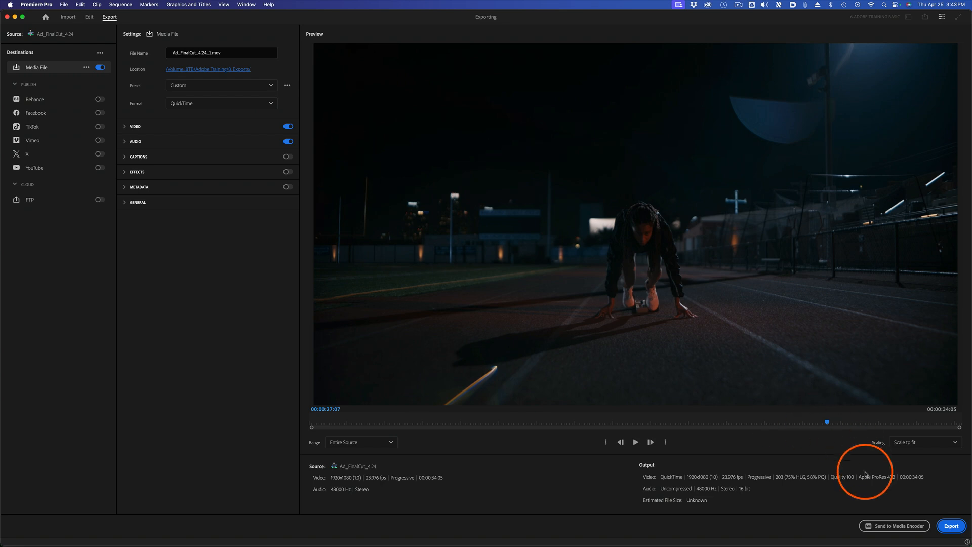
left_click(897, 524)
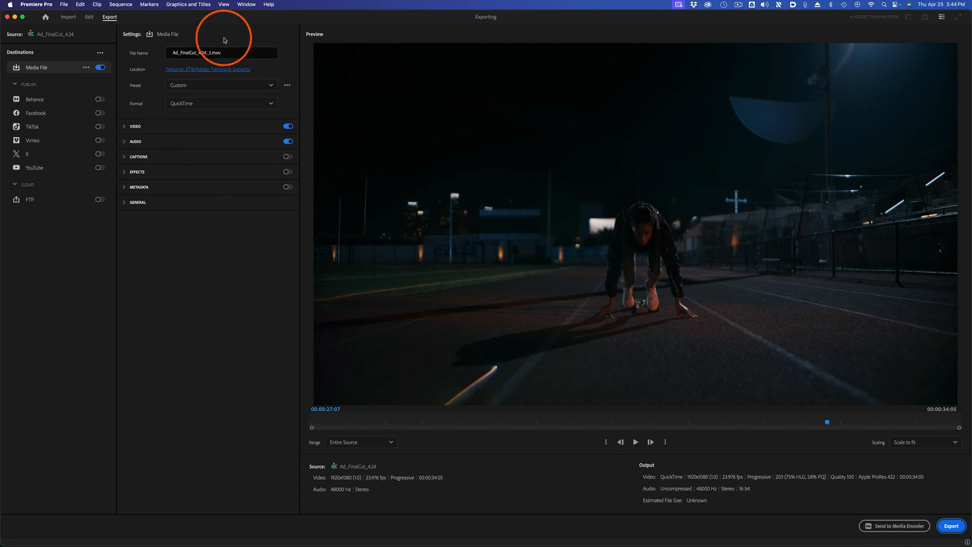
left_click(270, 86)
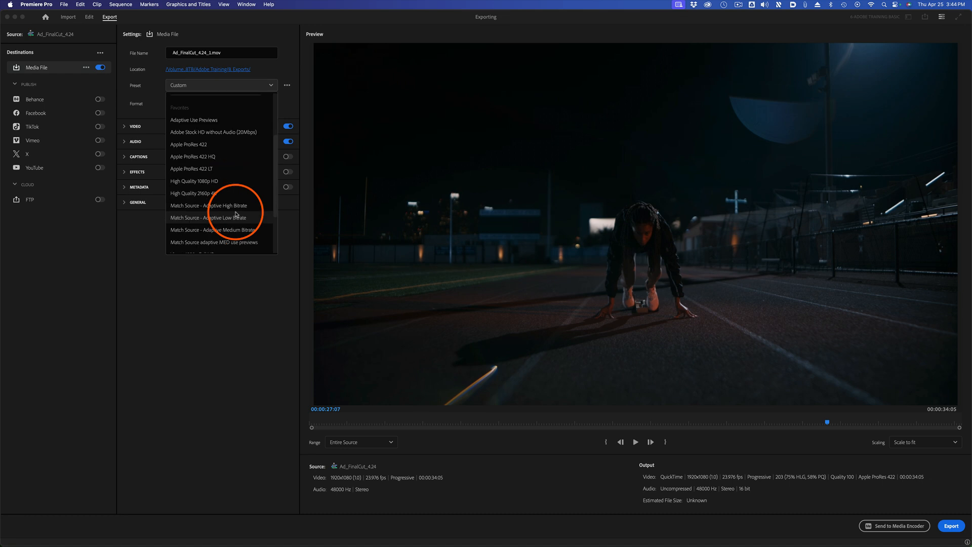
scroll(230, 205, "down", 3)
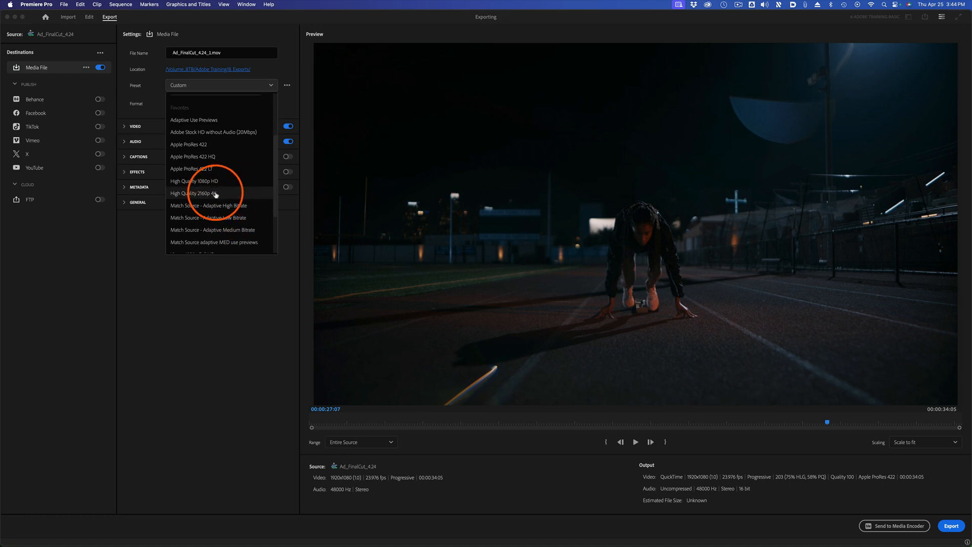
left_click(215, 195)
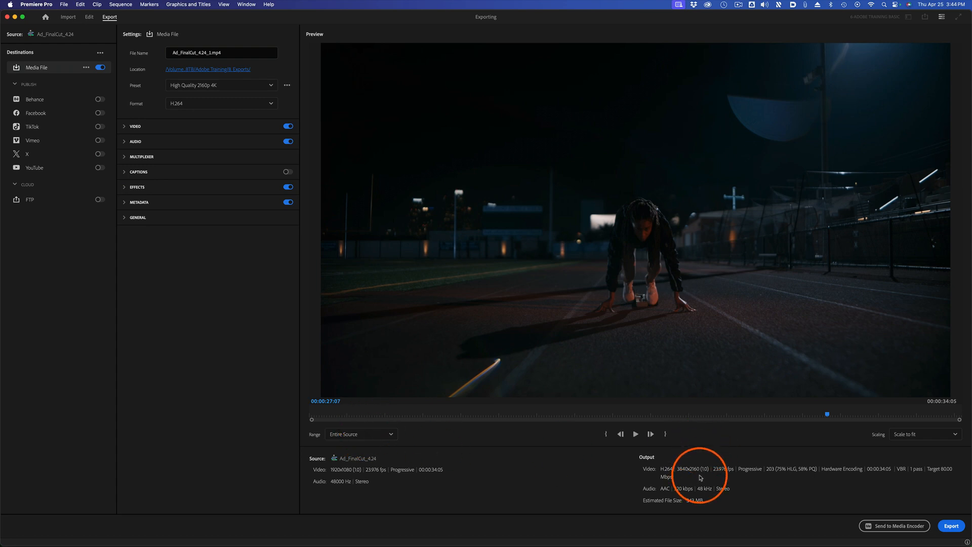
left_click(895, 526)
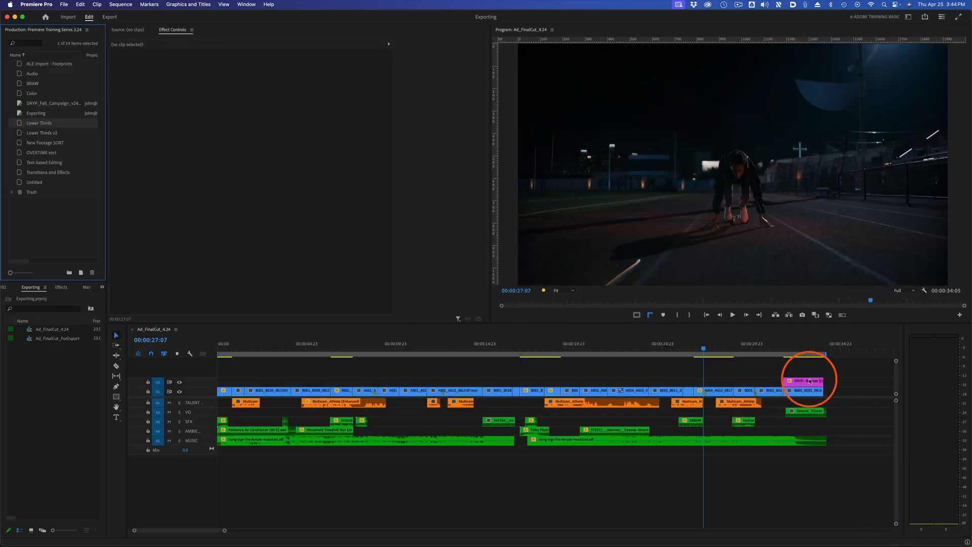
Switch to Media Encoder to check the format and preset of the newly queued job, and return to Premiere Pro.
key("super+Tab")
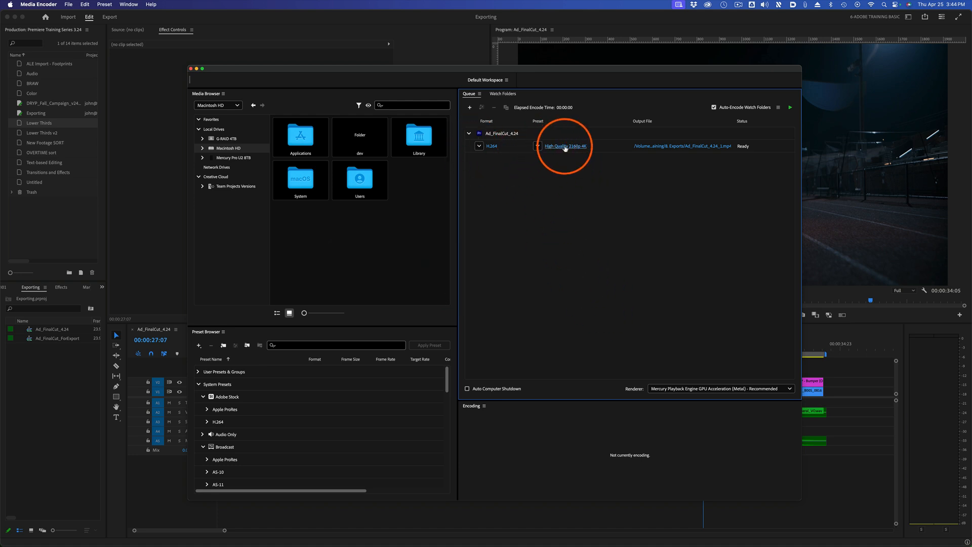
mouse_move(564, 149)
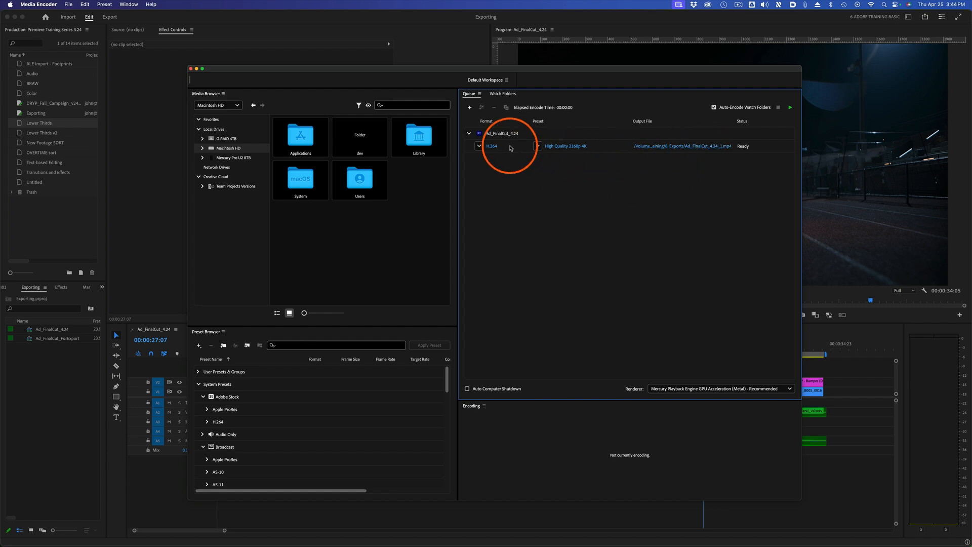
left_click(152, 242)
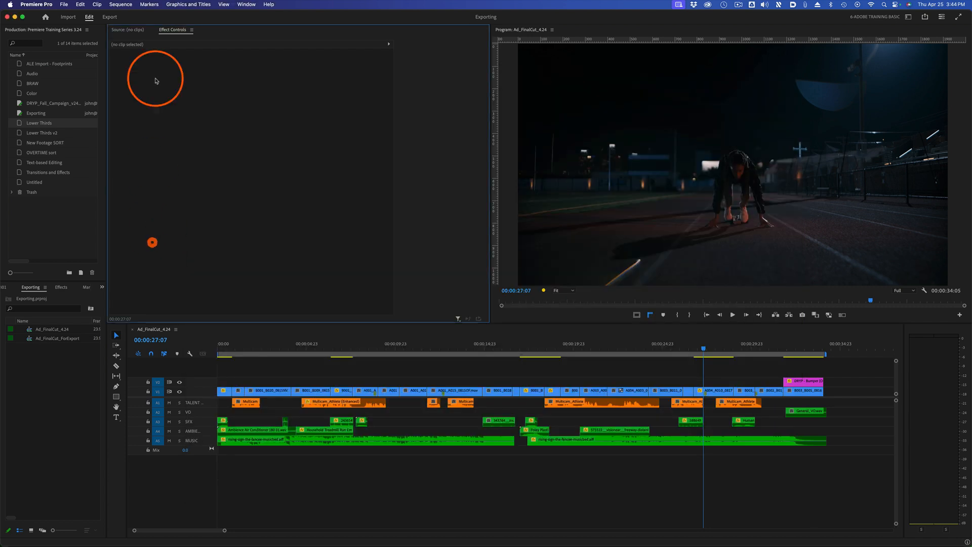
Switch to Media Encoder, try adding the Desktop as a watch folder, and remove it before returning to the queue.
left_click(107, 18)
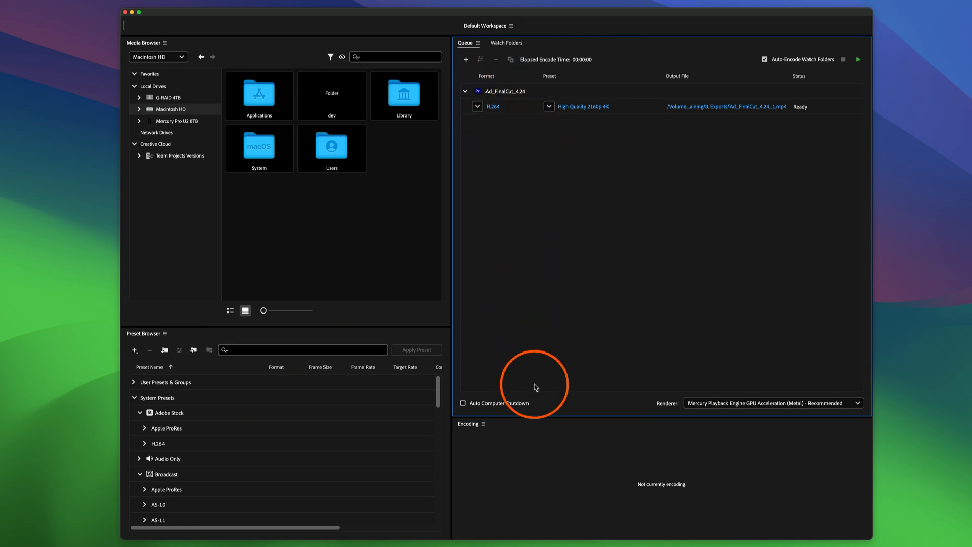
left_click(506, 42)
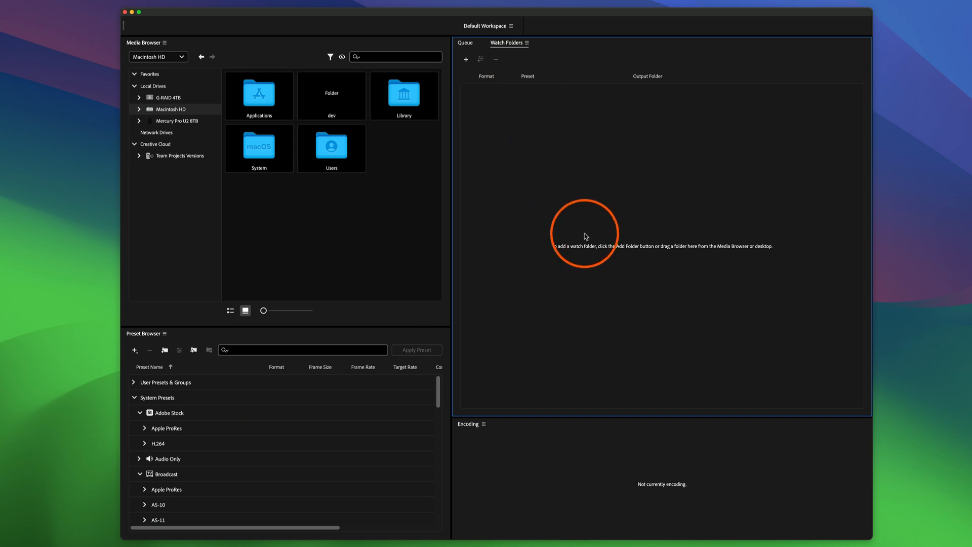
left_click(465, 59)
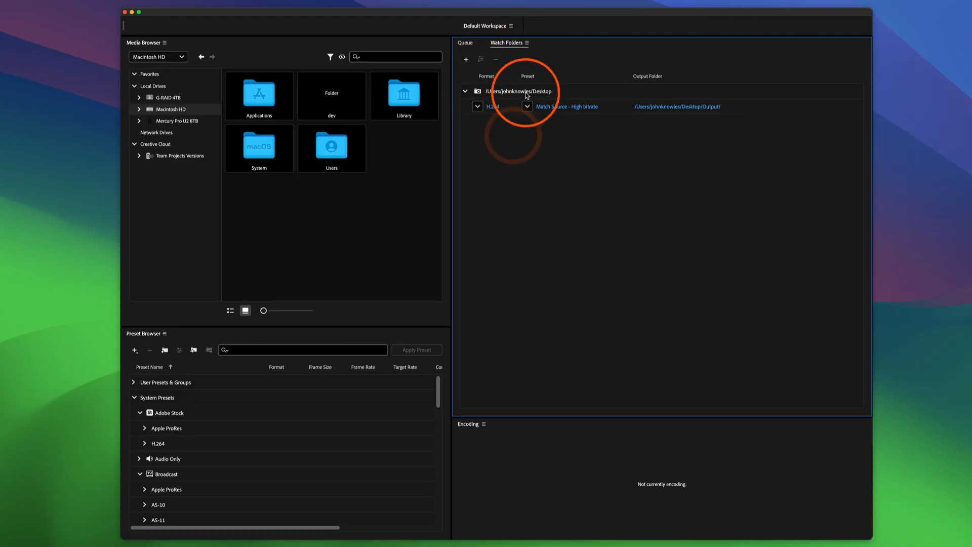
left_click(527, 94)
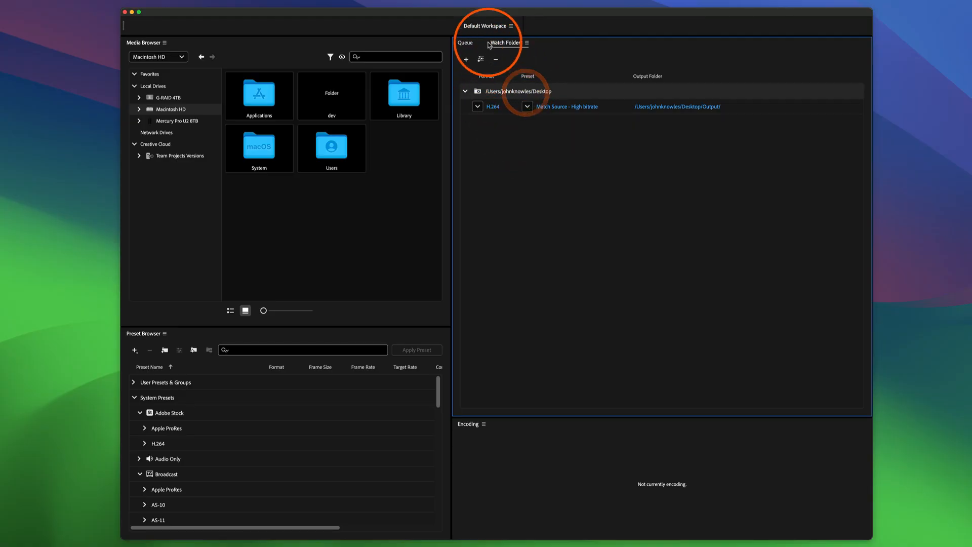
left_click(495, 62)
left_click(465, 42)
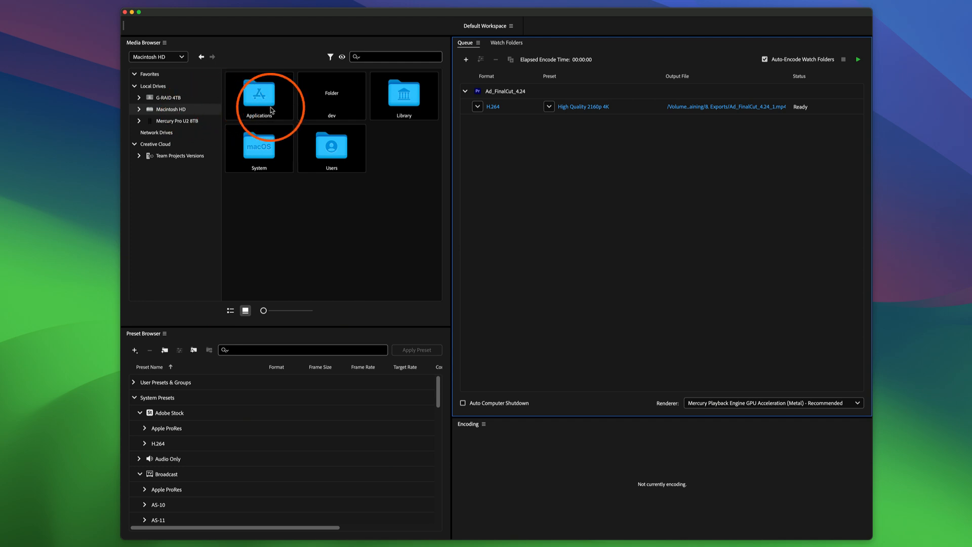
Browse the Mercury Pro U2 8TB drive to Adobe Training > 3. Media > Other and add Color.mp4 to the queue.
left_click(140, 109)
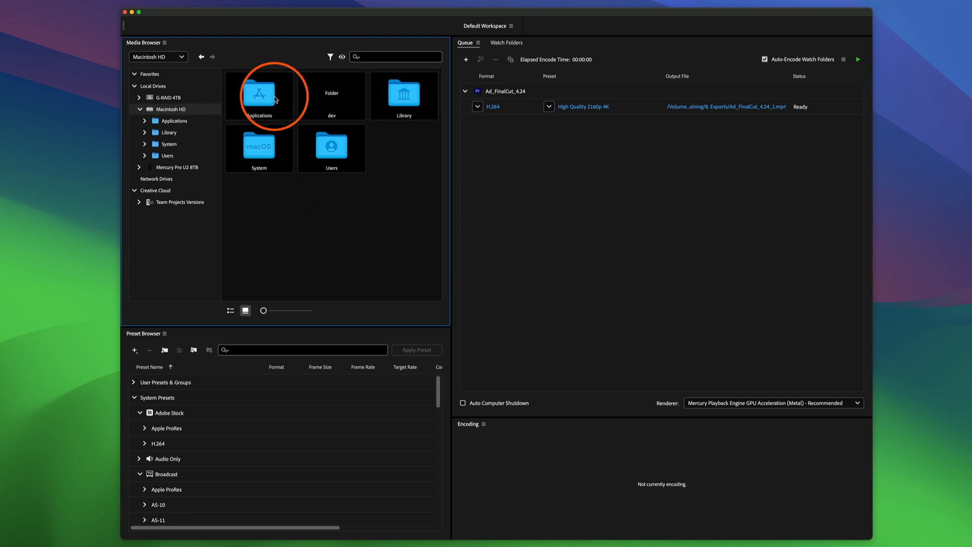
left_click(140, 167)
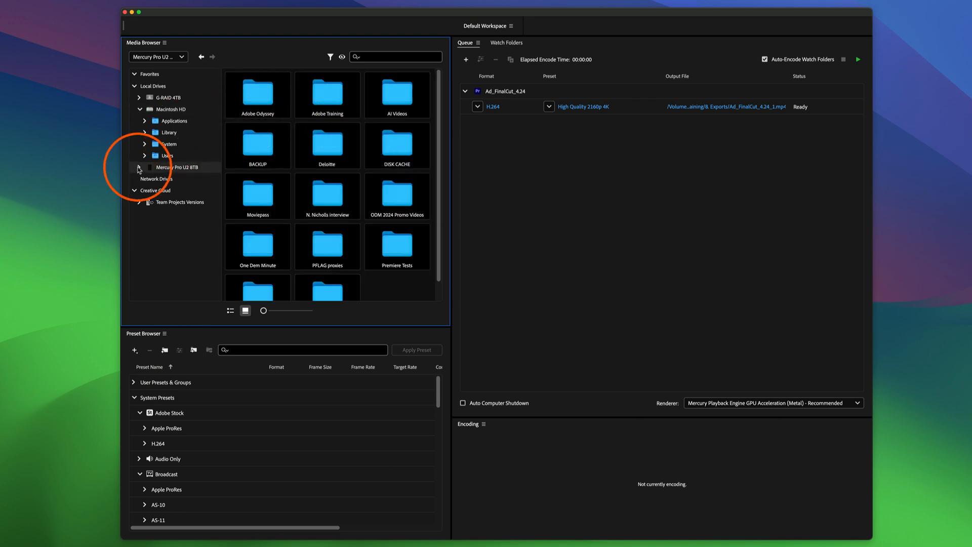
left_click(144, 190)
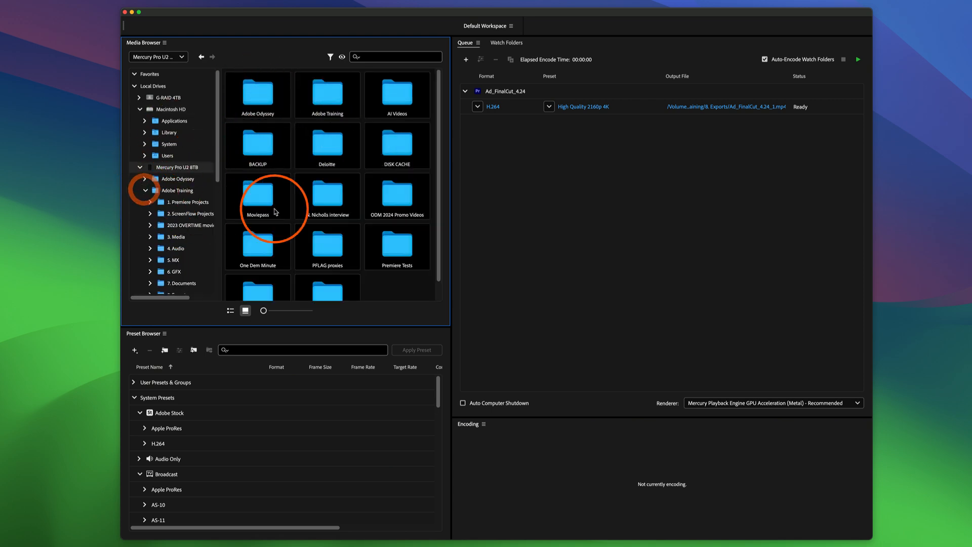
left_click(149, 236)
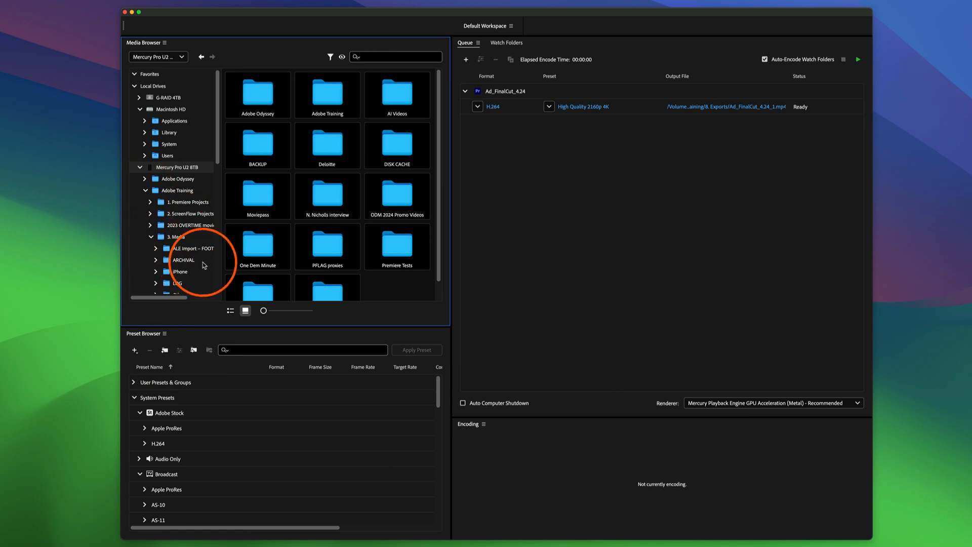
scroll(200, 253, "down", 2)
scroll(187, 217, "down", 3)
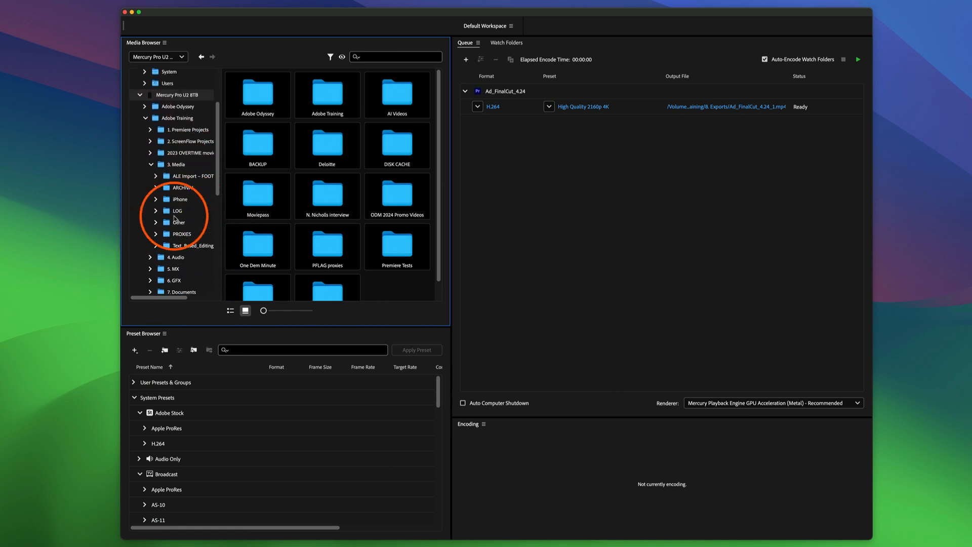
left_click(156, 223)
left_click(160, 234)
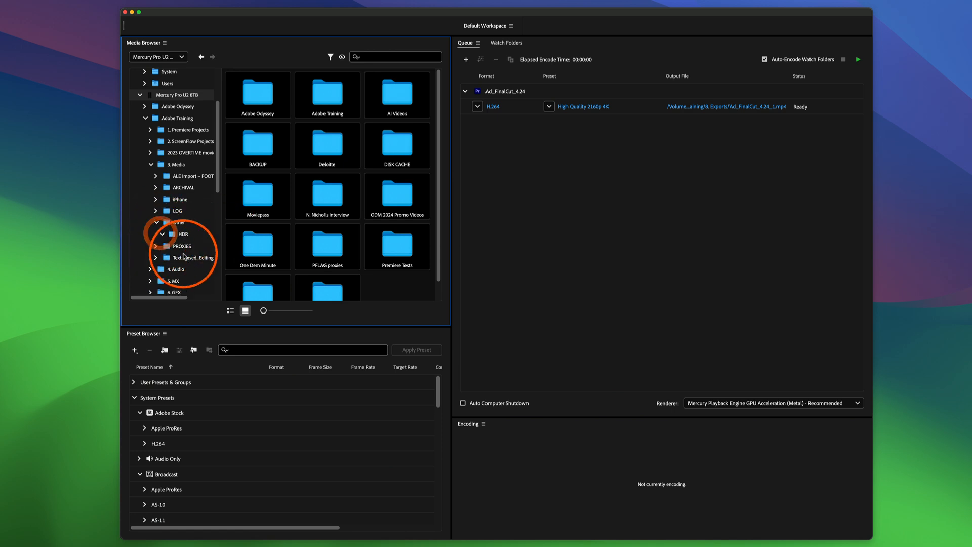
left_click(207, 225)
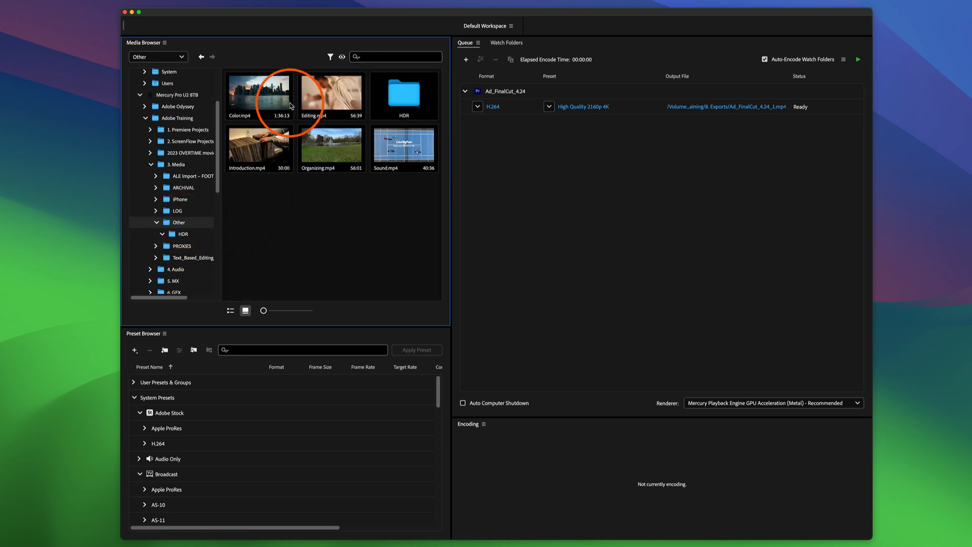
left_click_drag(261, 105, 659, 143)
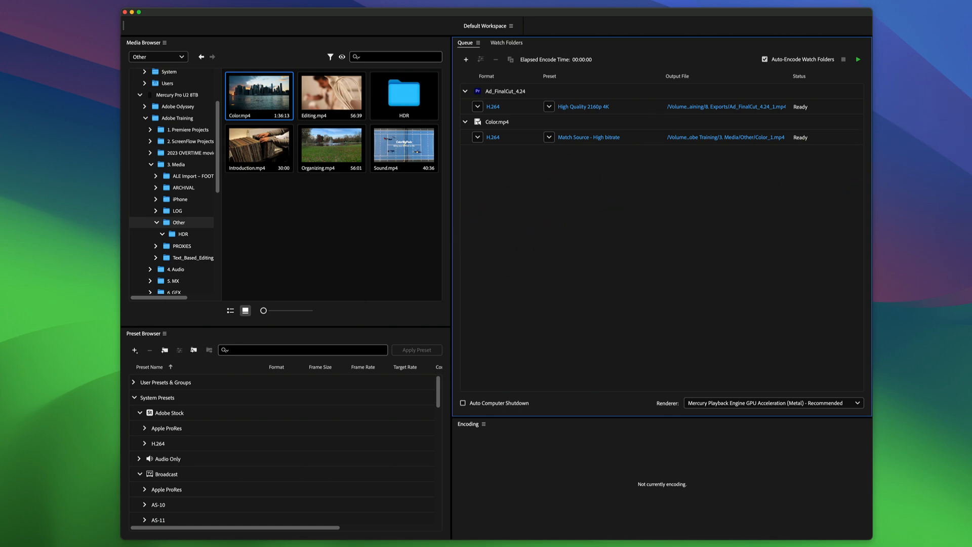
Switch to Finder, open Adobe Training > 3. Media on the Mercury Pro U2 8TB drive, and add Newscast 1990-06-25.mp4 to the Media Encoder queue.
double_click(970, 6)
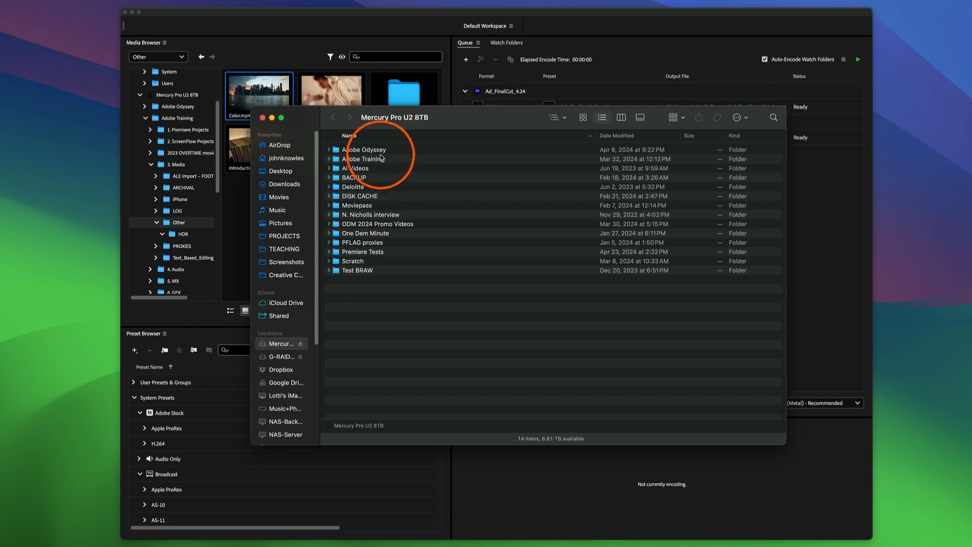
double_click(381, 160)
double_click(382, 163)
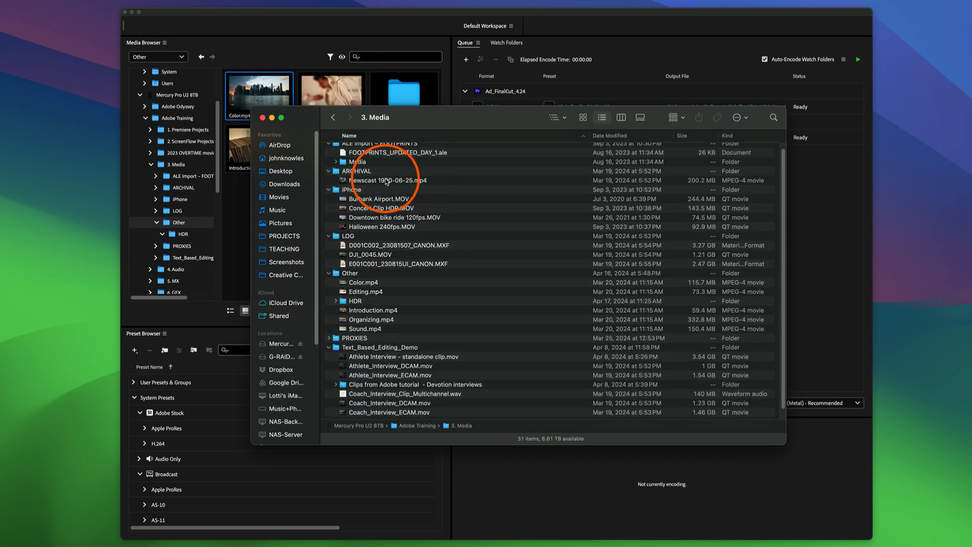
left_click_drag(386, 181, 804, 174)
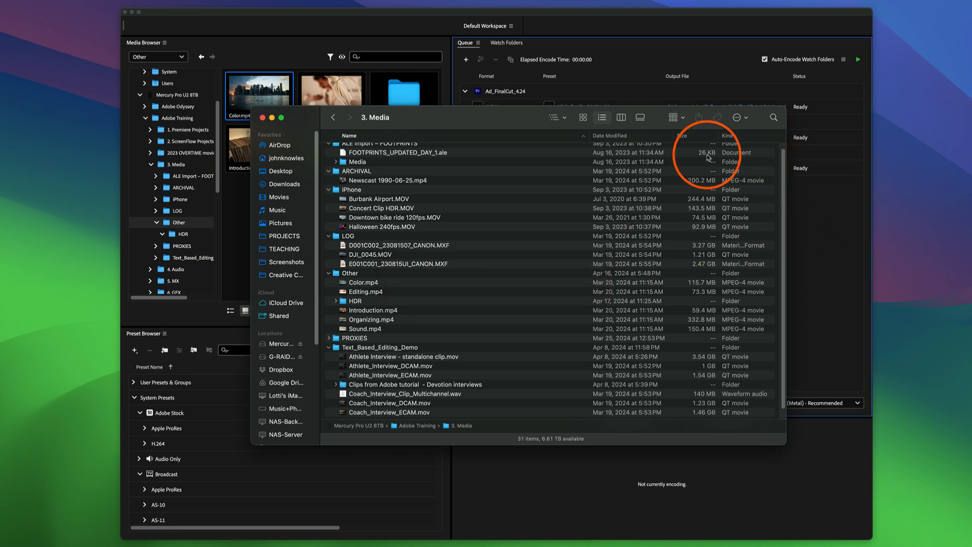
left_click(673, 61)
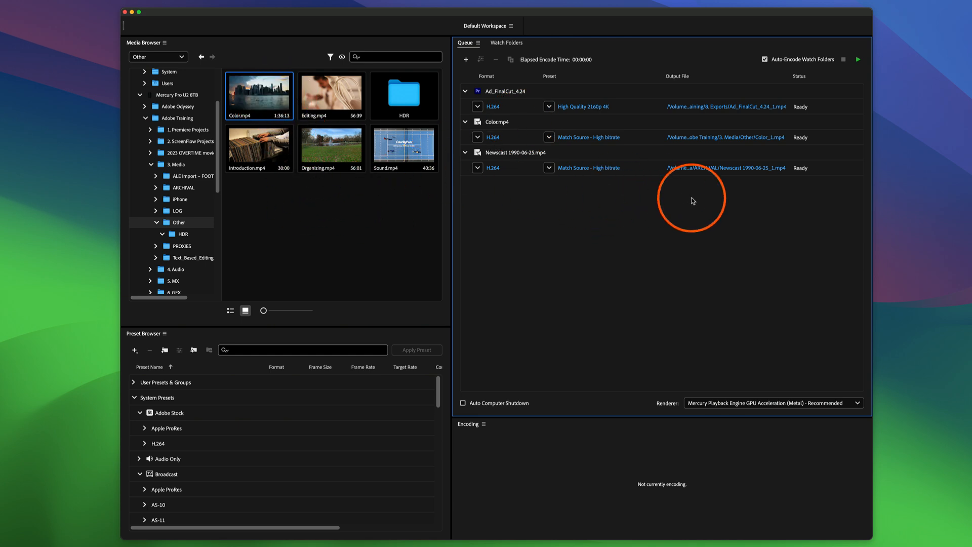
Check the output formats available for the Ad_FinalCut_4.24 job without changing its format.
left_click(504, 94)
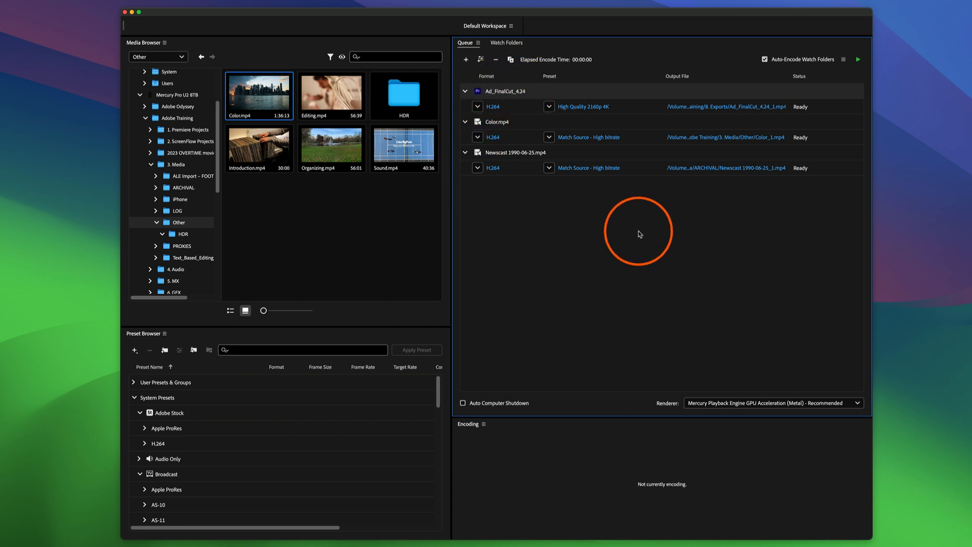
left_click(477, 108)
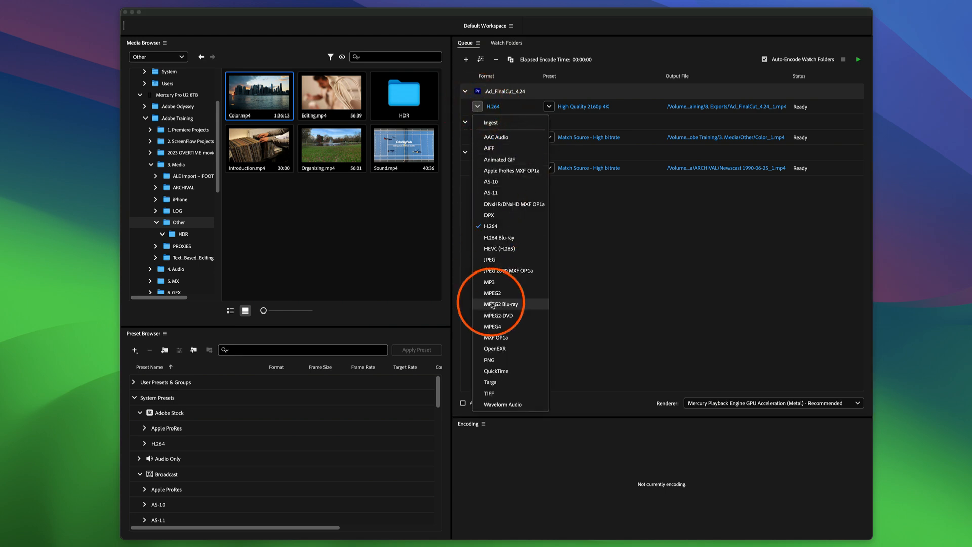
left_click(607, 227)
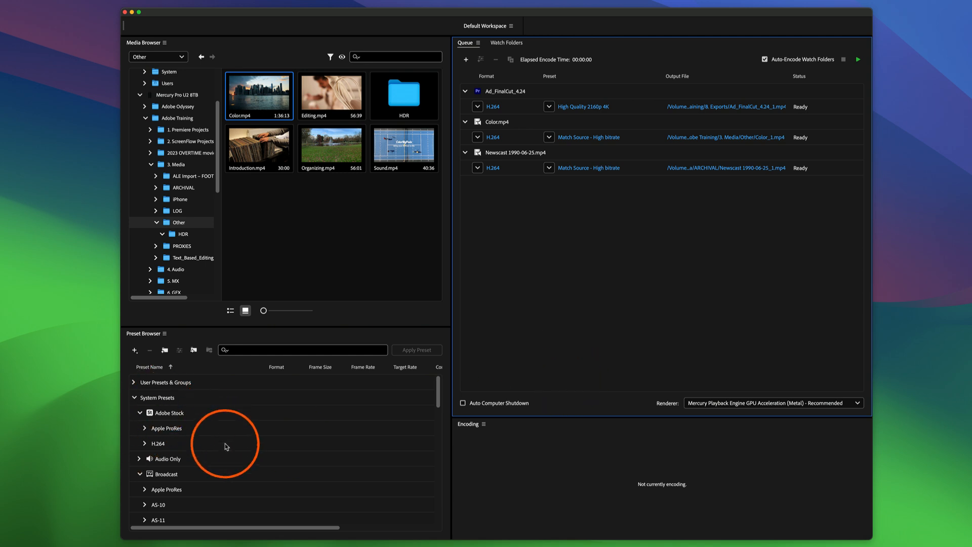
Search the encoding presets for DNxHD, look through the matches, and clear the search.
left_click(247, 350)
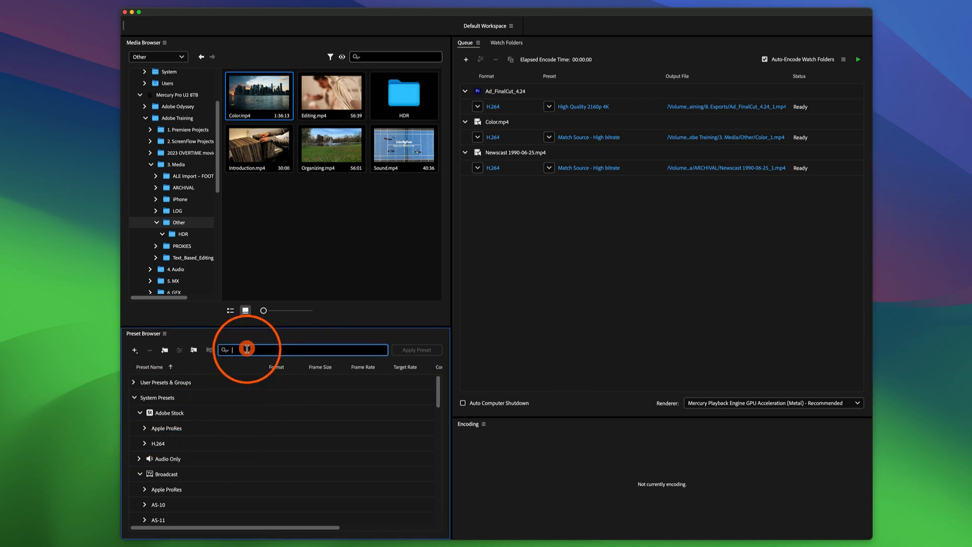
type("DNxHD")
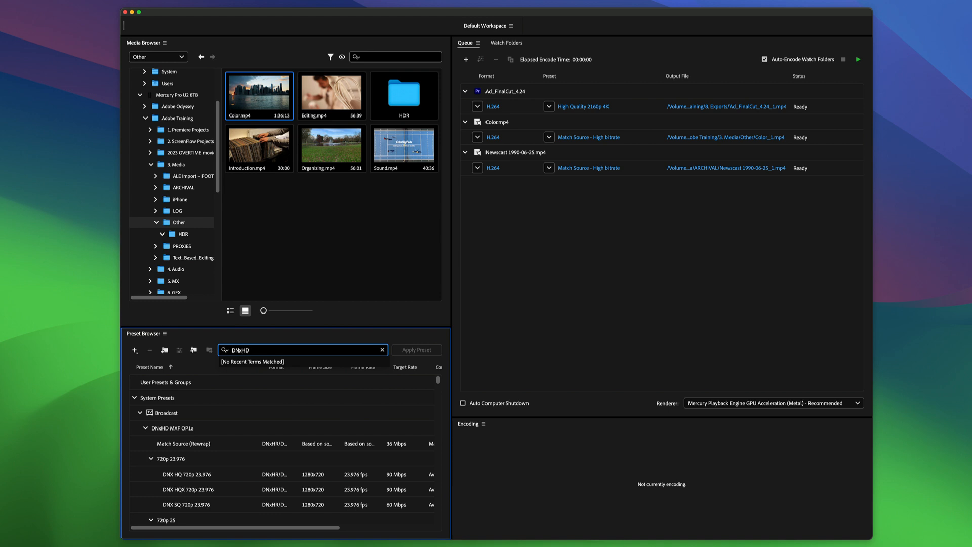
scroll(219, 427, "down", 2)
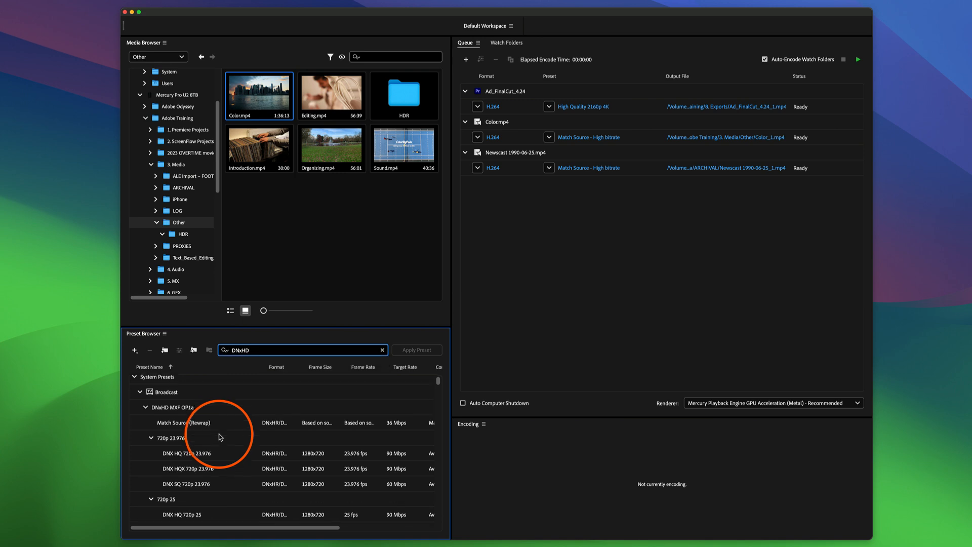
left_click(382, 350)
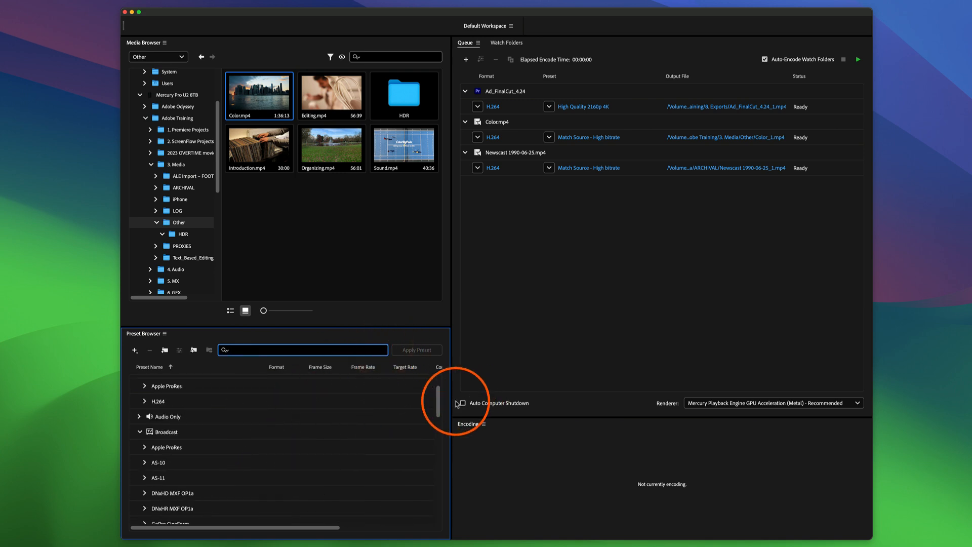
Look through the system preset categories, collapse System Presets, and expand User Presets & Groups.
left_click_drag(439, 407, 438, 475)
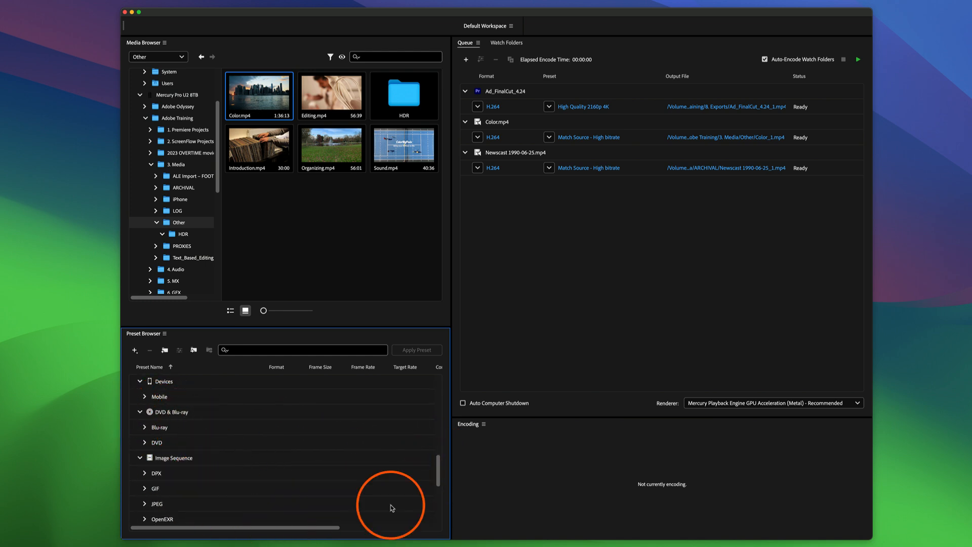
left_click_drag(438, 482, 148, 362)
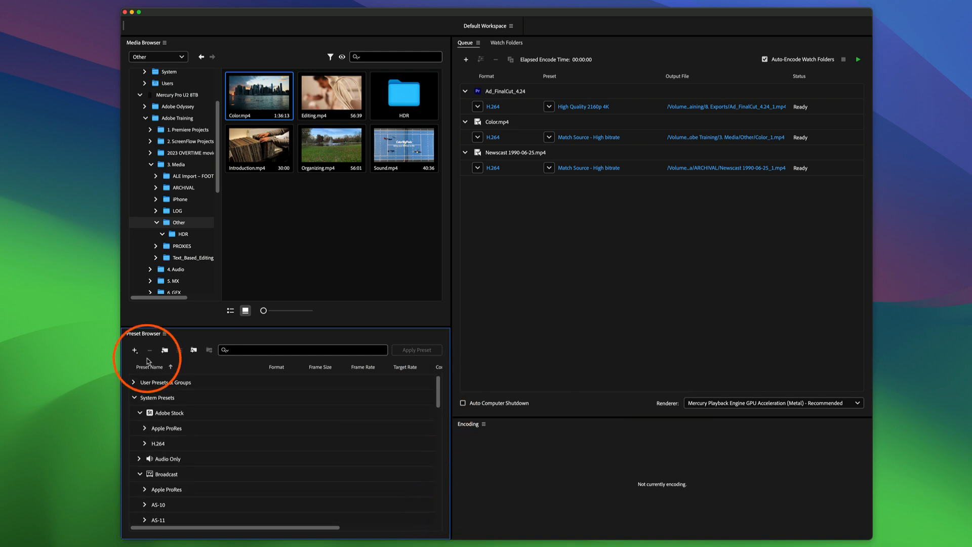
left_click(151, 397)
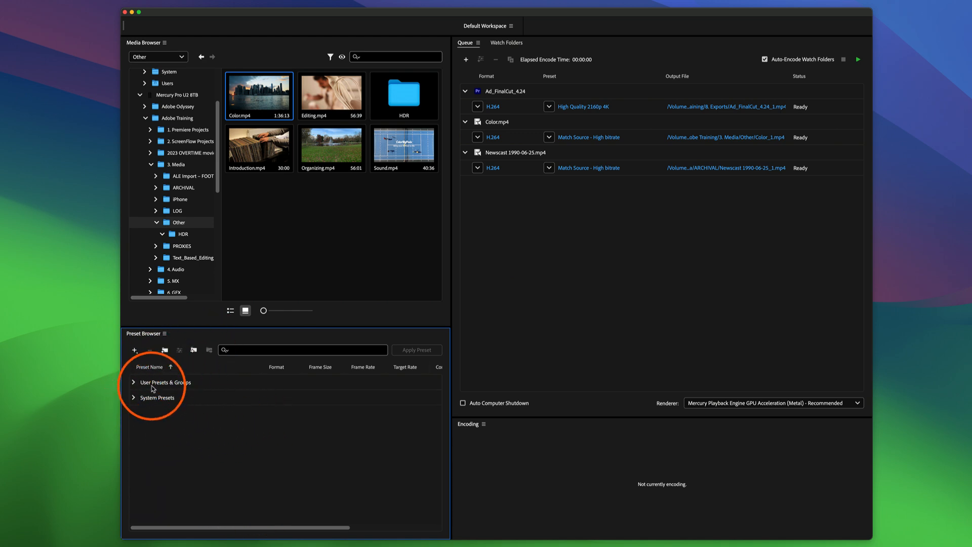
left_click(133, 382)
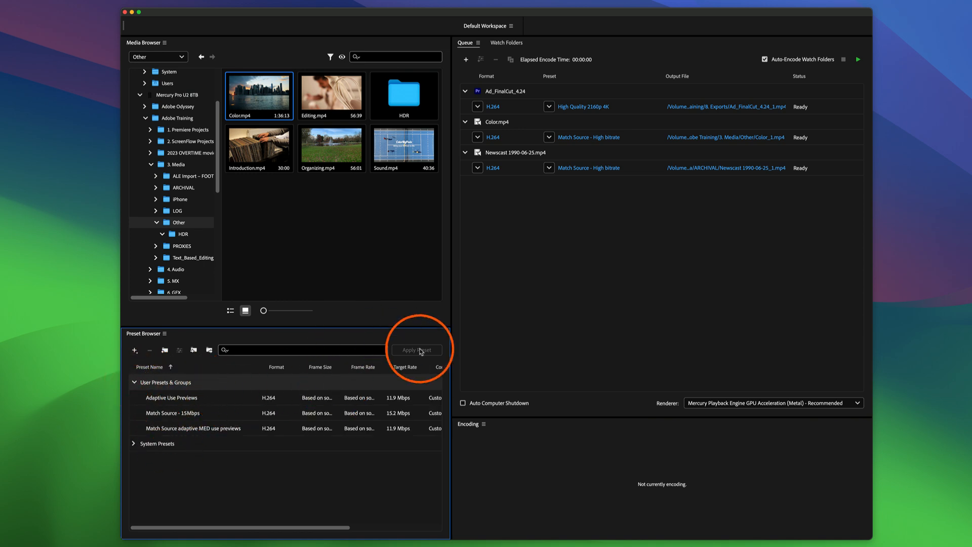
Start a new encoding preset, review its Effects, Video, Audio, Multiplexer, Captions and Publish settings, and cancel without saving it.
left_click(135, 350)
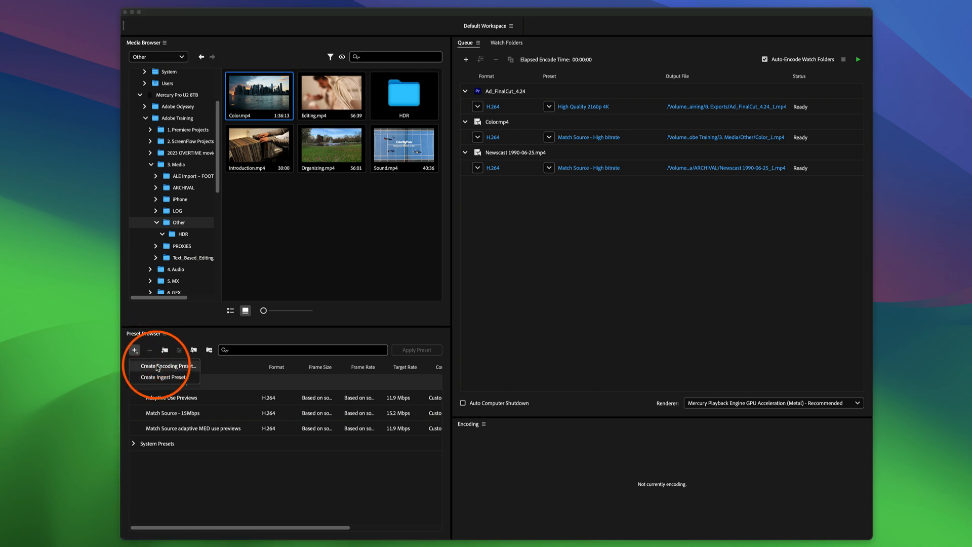
left_click(178, 368)
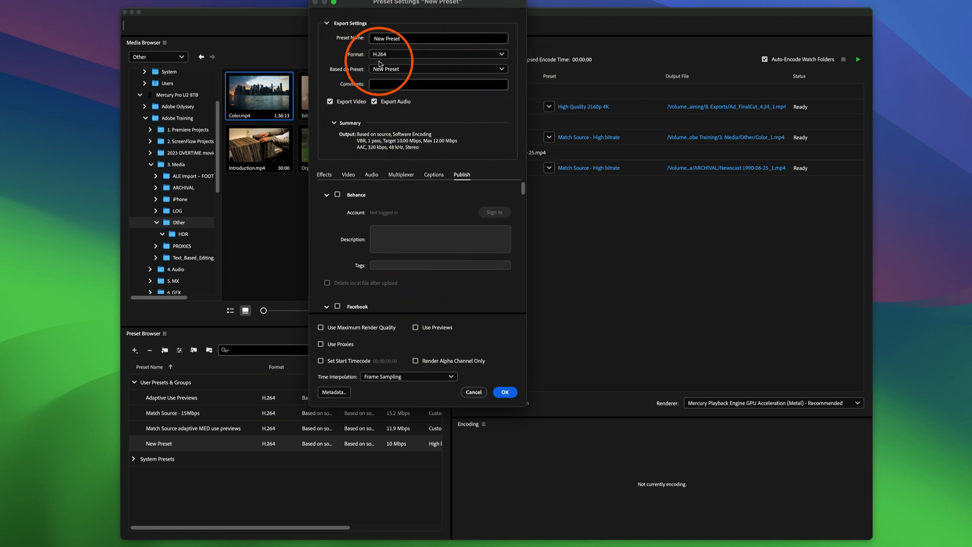
left_click(323, 174)
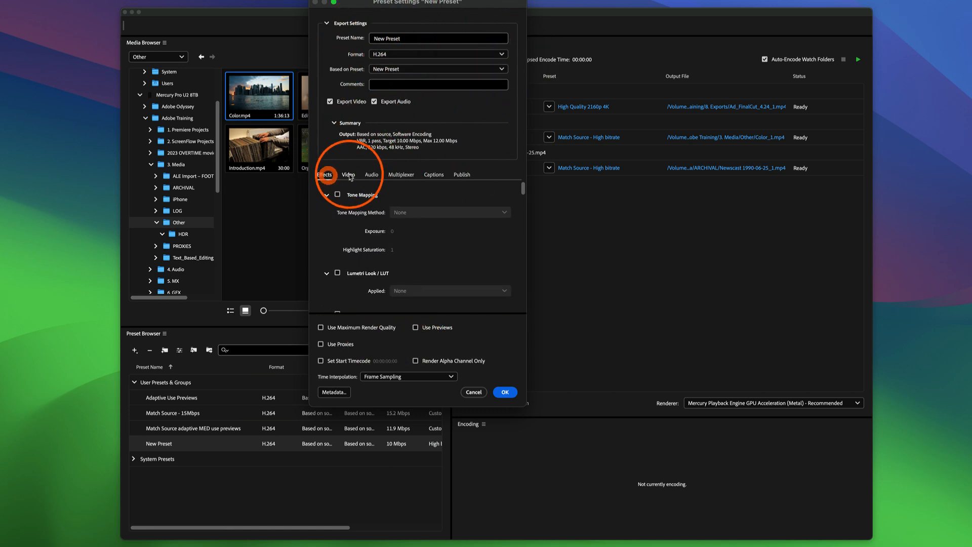
left_click(351, 174)
left_click(371, 174)
left_click(401, 174)
left_click(433, 175)
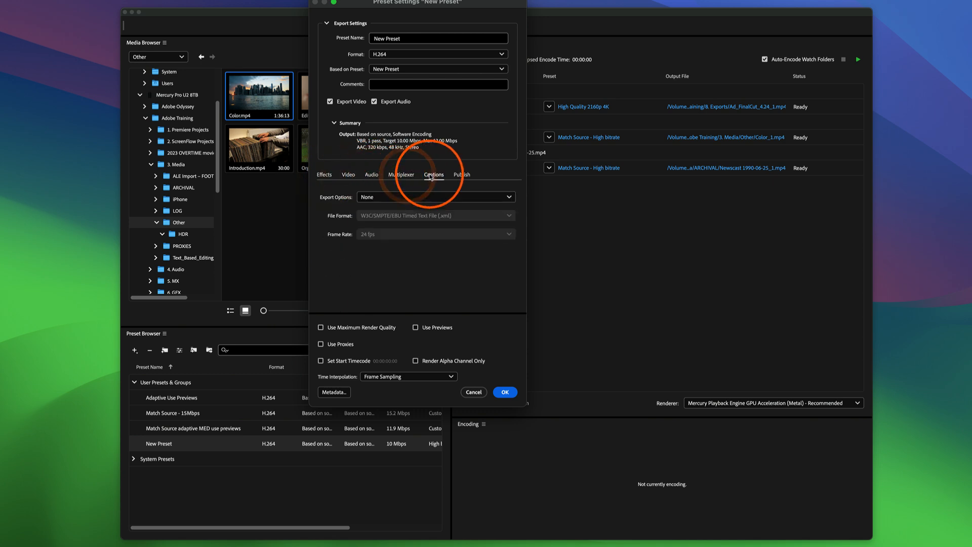
left_click(461, 175)
left_click(325, 175)
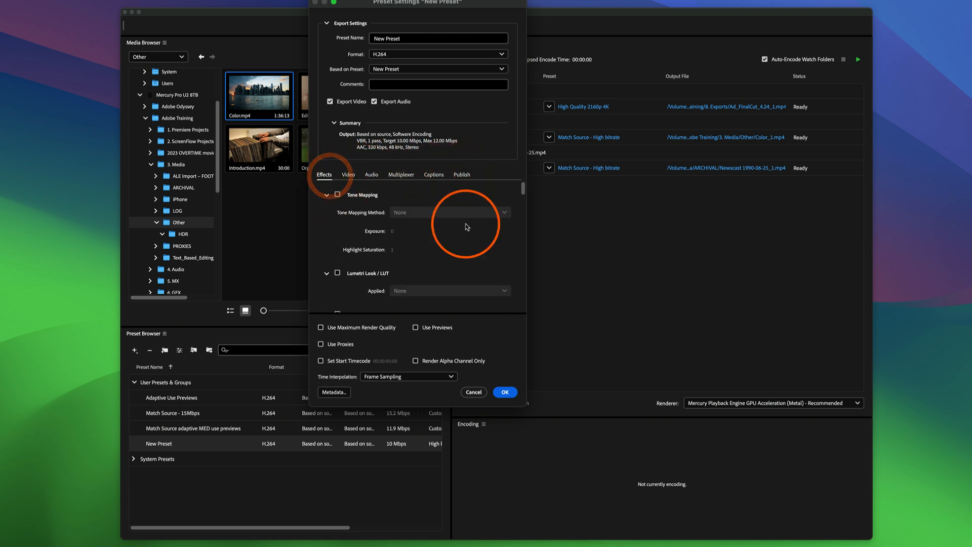
left_click(473, 392)
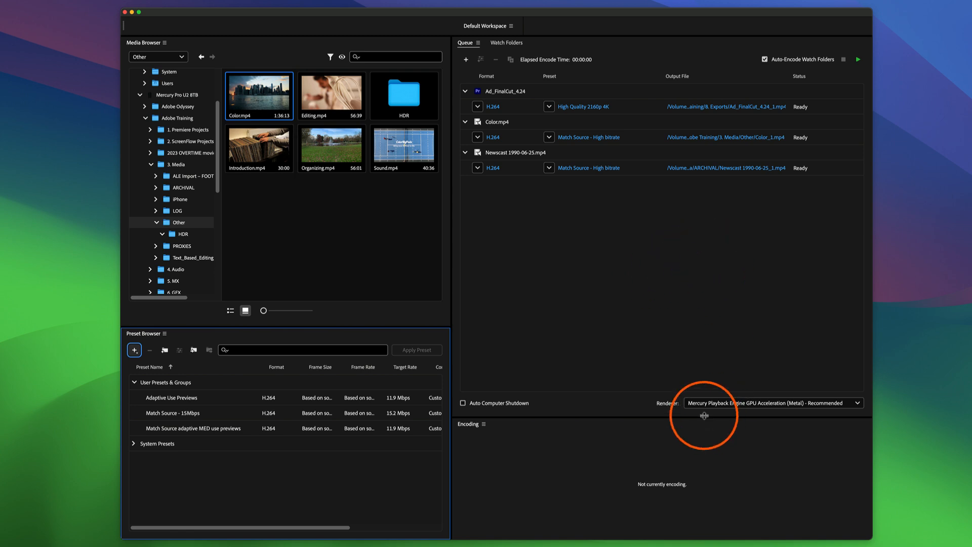
Review the renderer options, try Mercury Playback Engine Software Only, and restore Mercury Playback Engine GPU Acceleration (Metal).
left_click(743, 403)
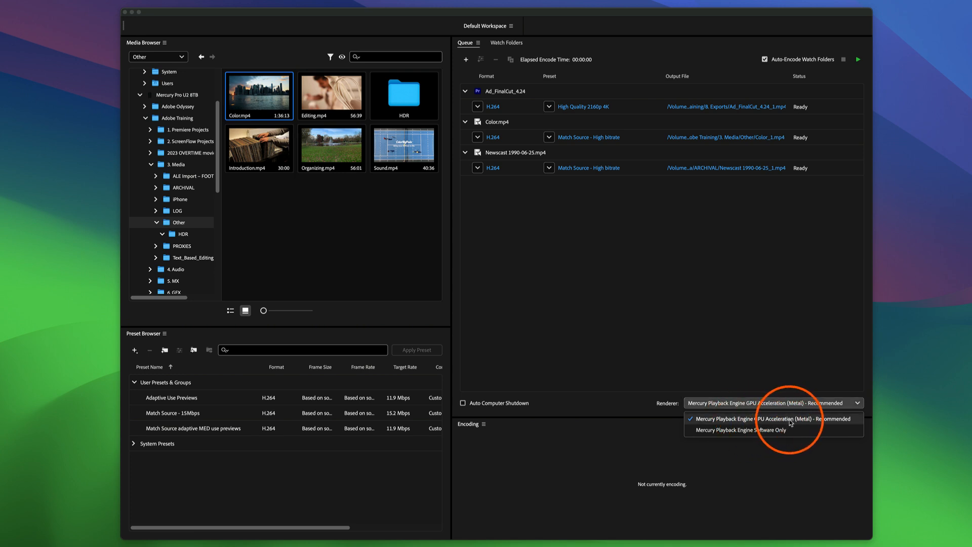
left_click(830, 422)
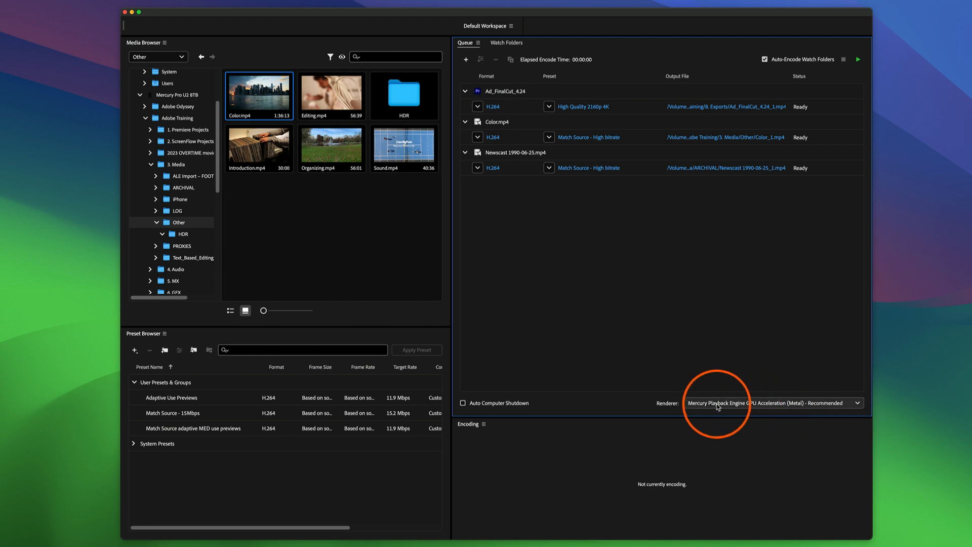
left_click(772, 404)
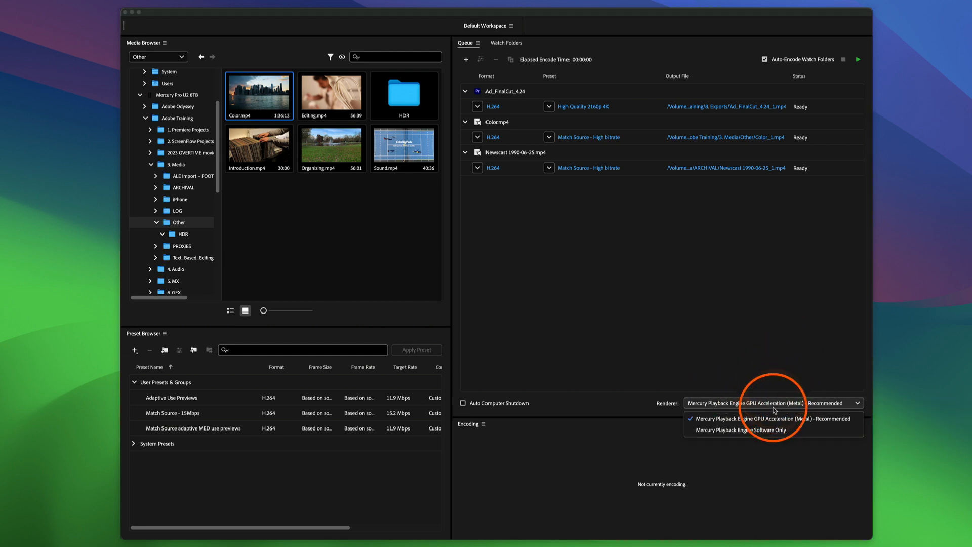
left_click(777, 404)
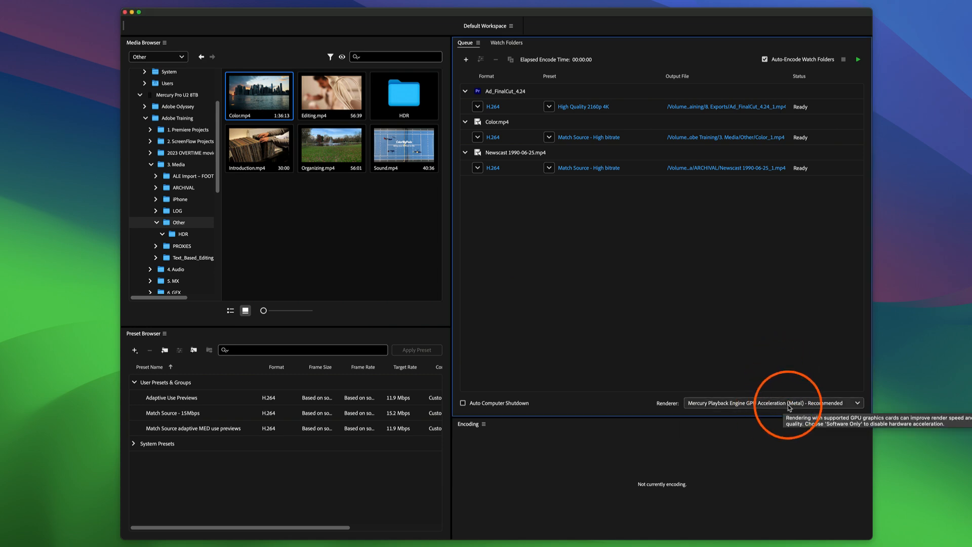
left_click(790, 404)
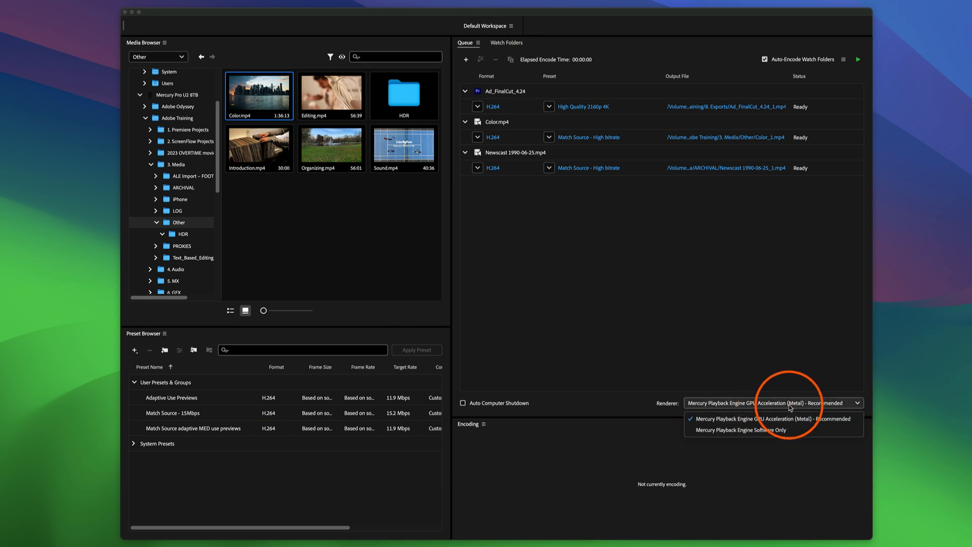
left_click(759, 431)
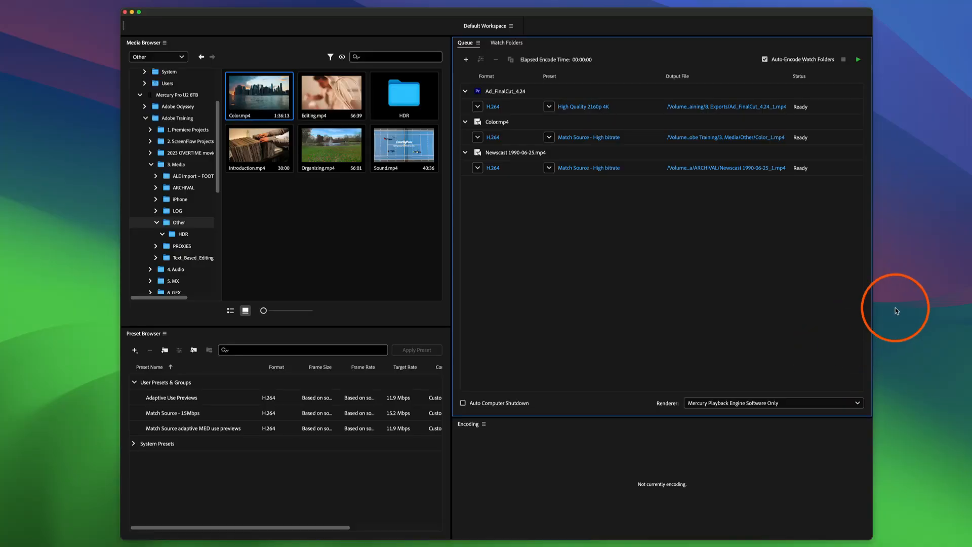
left_click(781, 403)
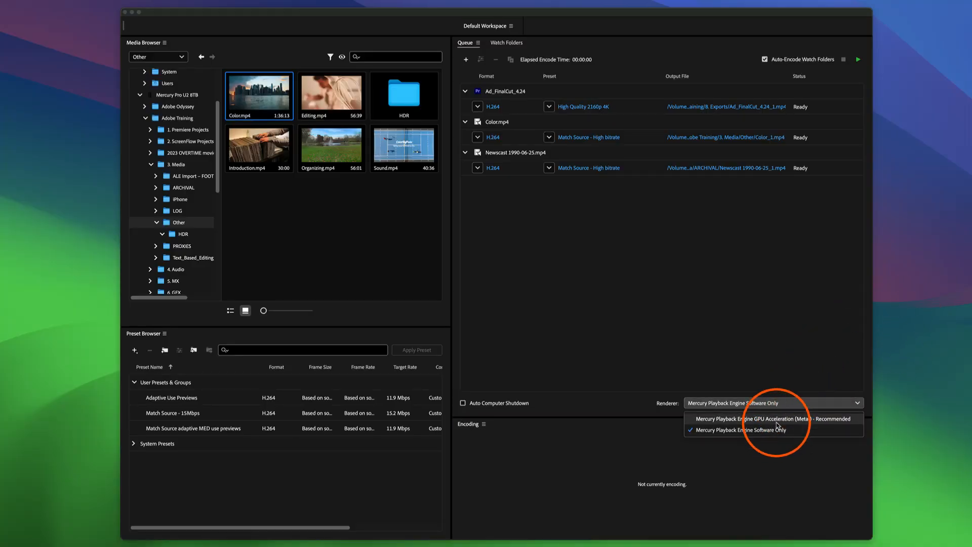
left_click(776, 418)
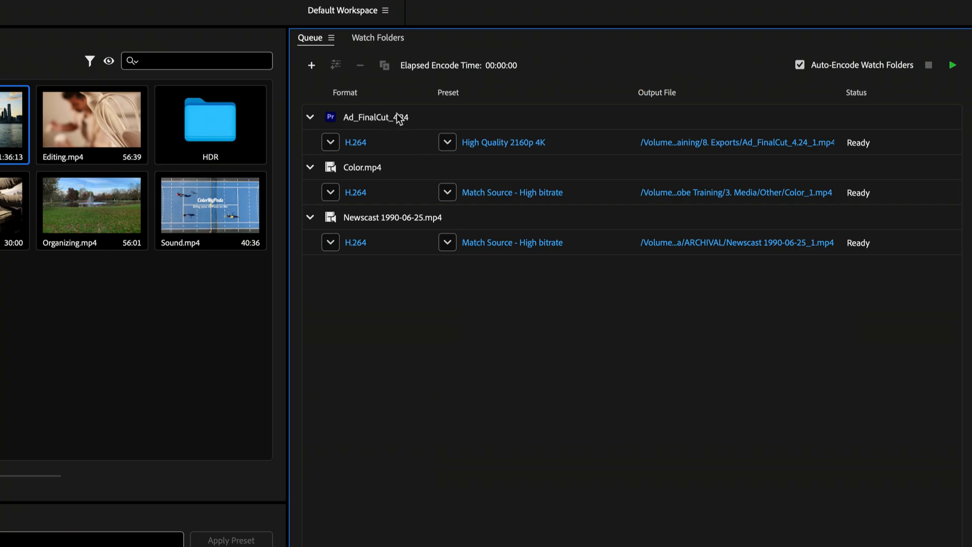
Add a second output to the Color.mp4 job in the encoding queue.
left_click(400, 119)
left_click(388, 165)
left_click(394, 219)
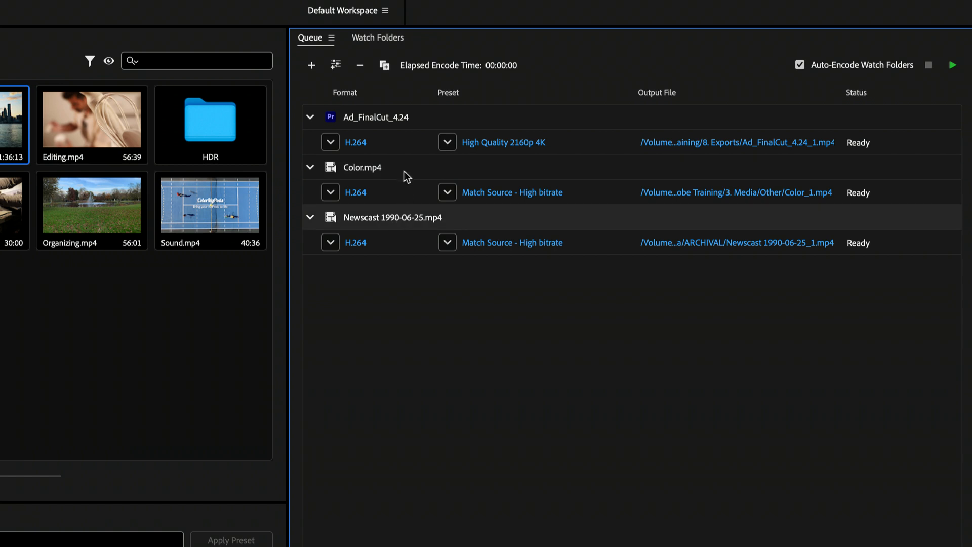
left_click(404, 171)
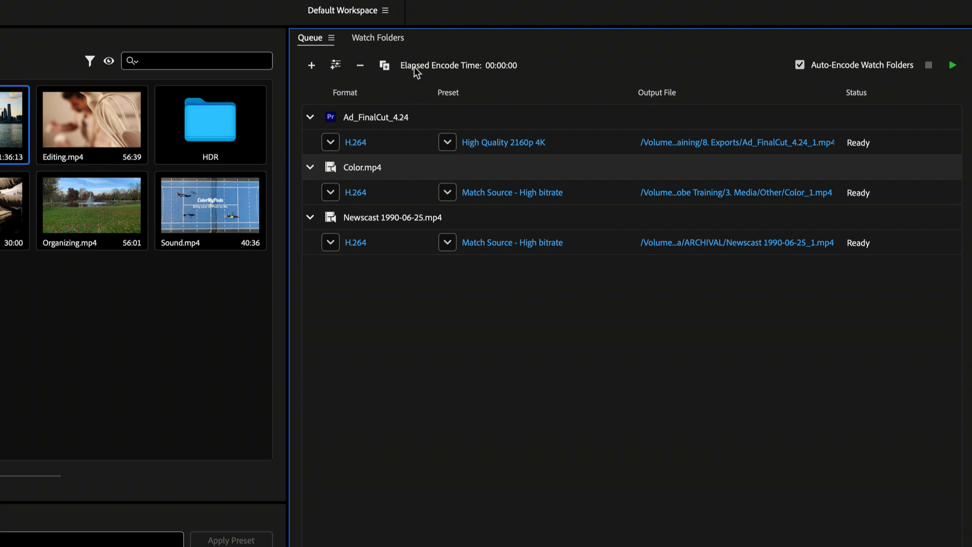
left_click(335, 65)
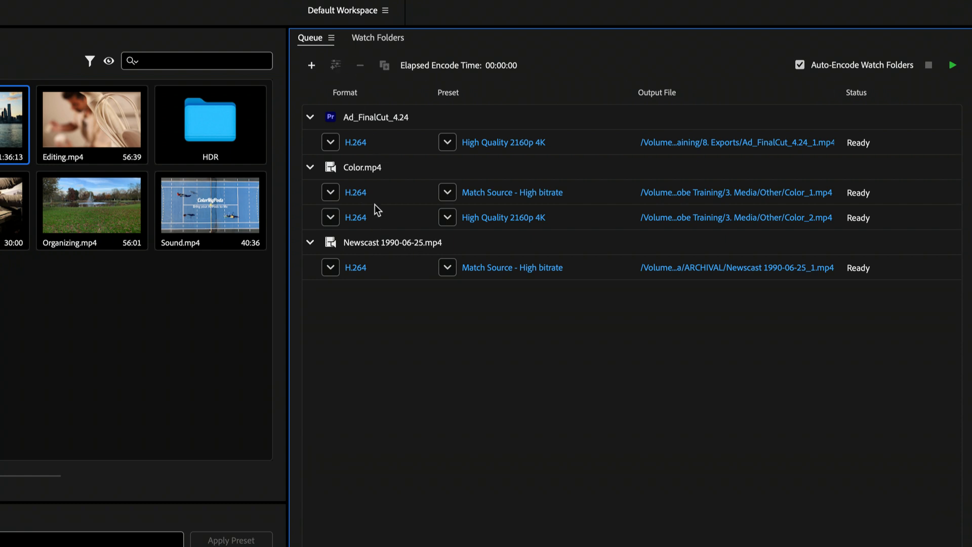
Add a second output to the Ad_FinalCut_4.24 job, using the QuickTime format and the Apple ProRes 422 HQ PQ preset.
left_click(381, 126)
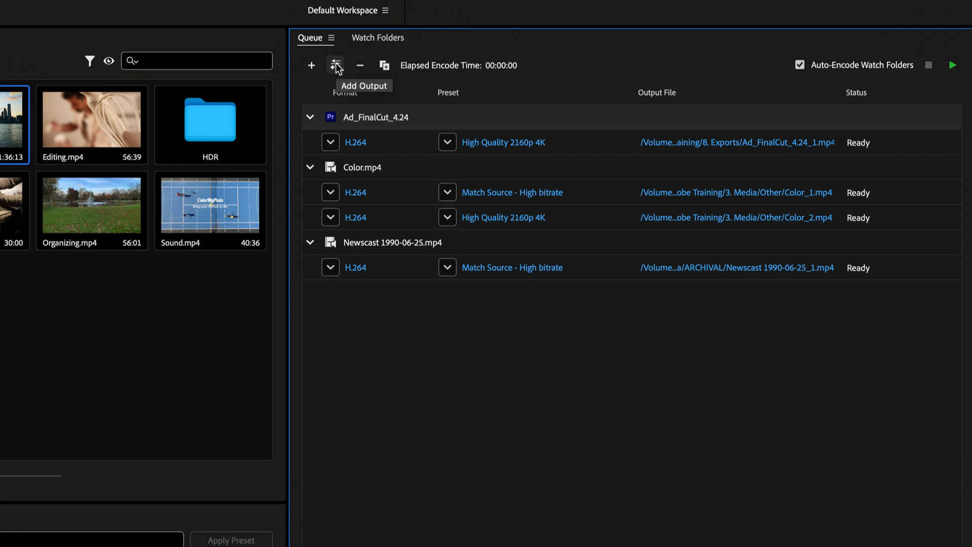
left_click(337, 66)
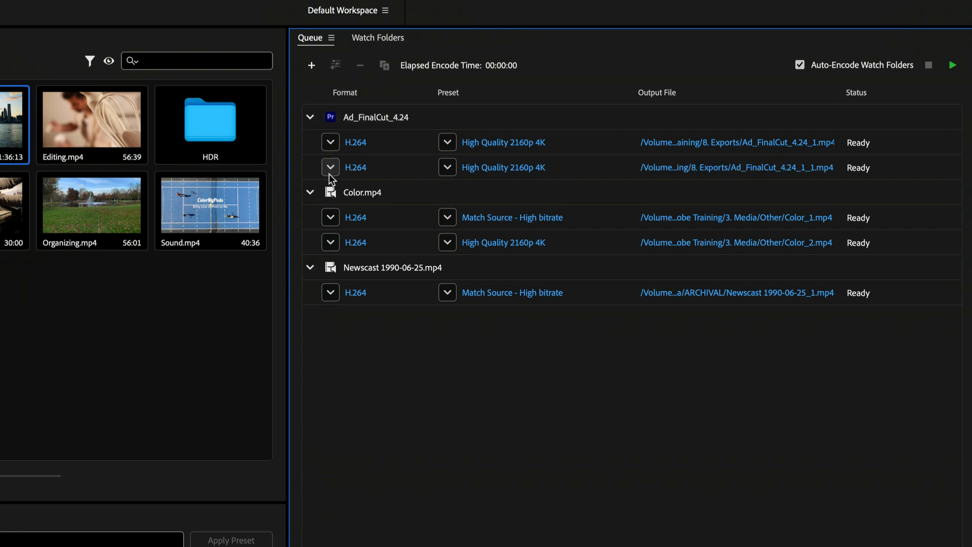
left_click(330, 168)
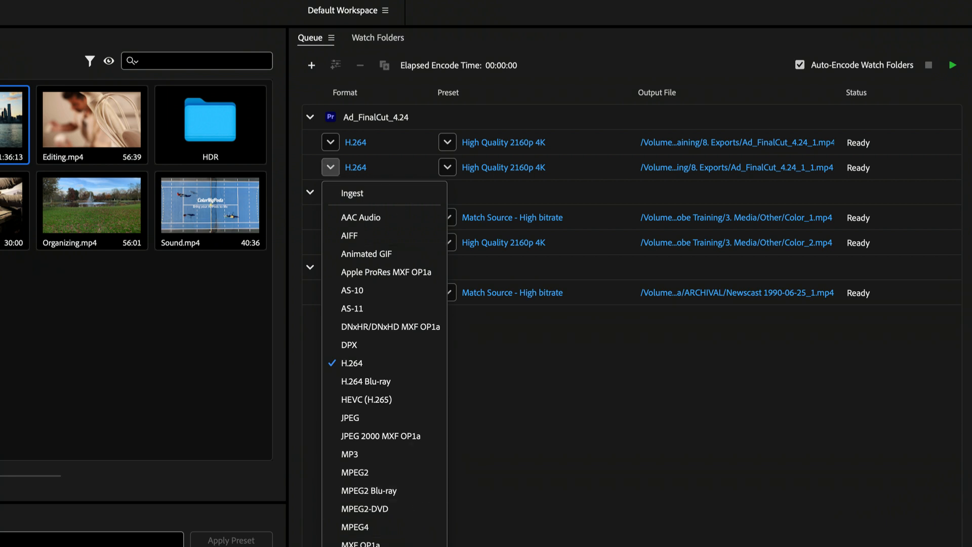
left_click(419, 546)
left_click(447, 167)
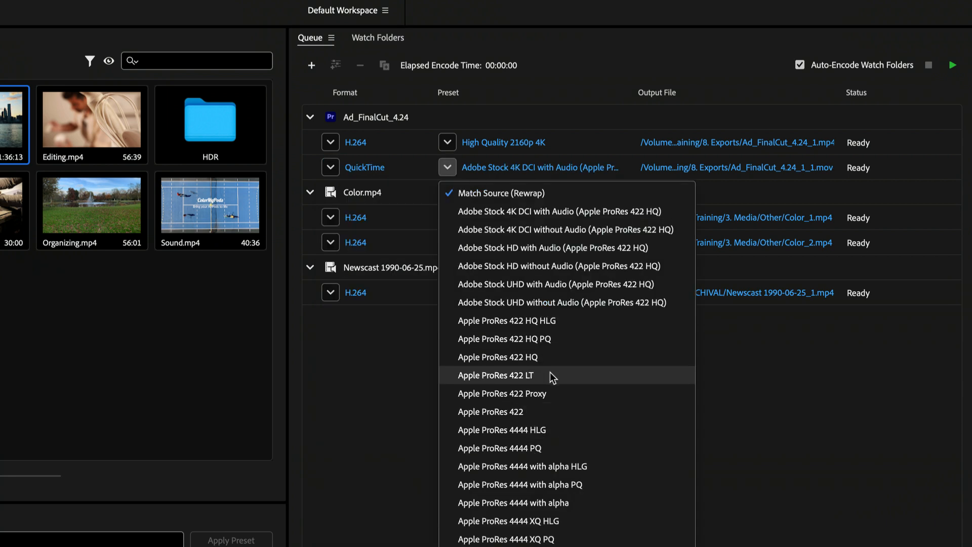
left_click(549, 339)
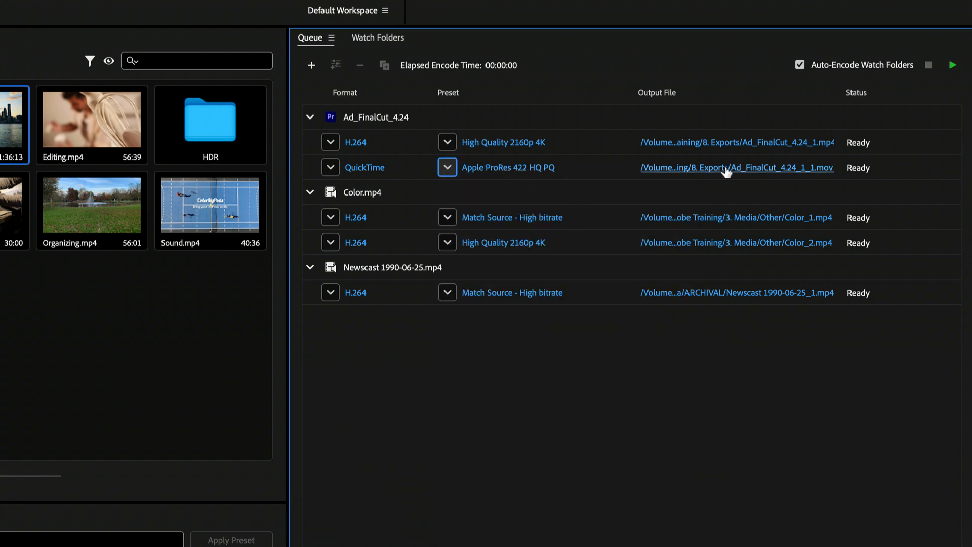
Name the Ad_FinalCut_4.24 job's QuickTime output Ad_FinalCut_4.24_ProResHQPQ and its H.264 output Ad_FinalCut_4.24_2160h264, both in 8. Exports.
left_click(797, 168)
left_click(399, 69)
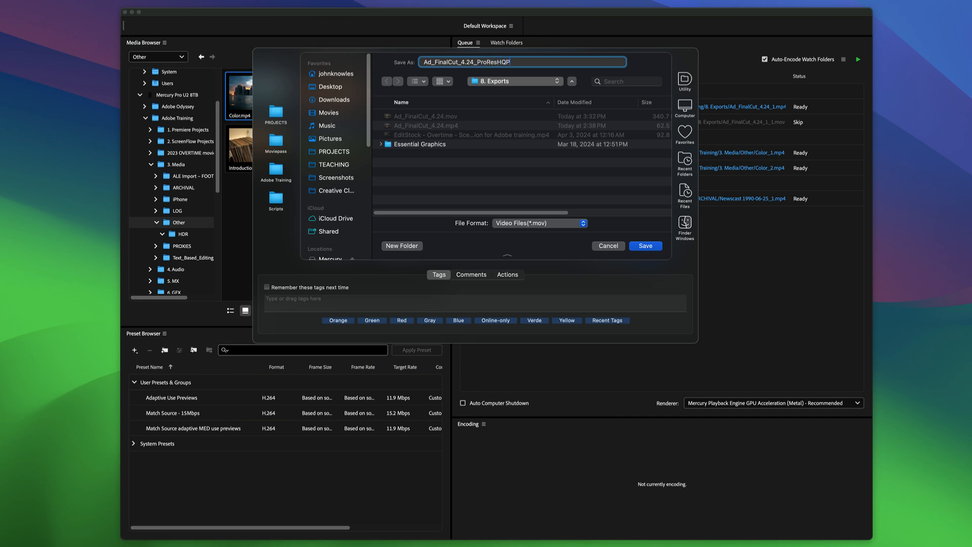
left_click(646, 246)
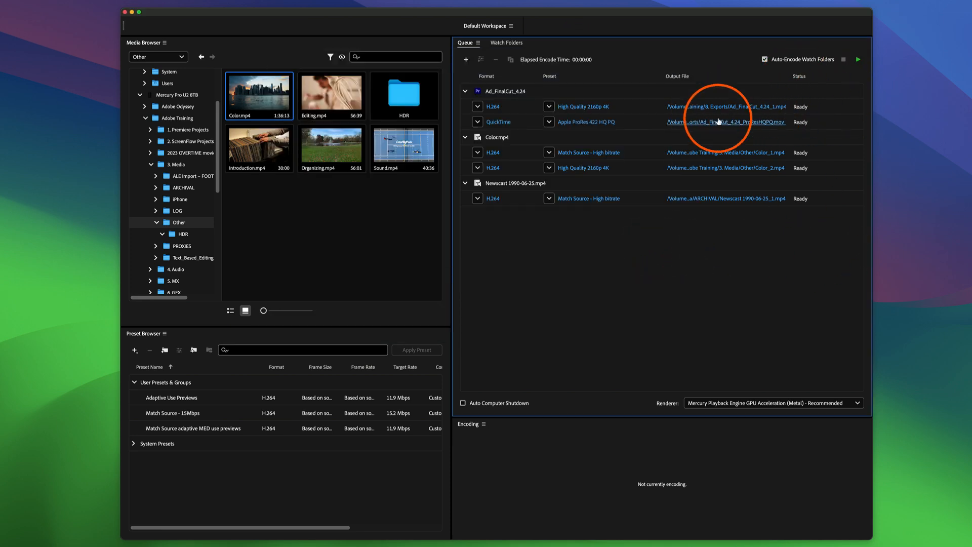
left_click(671, 106)
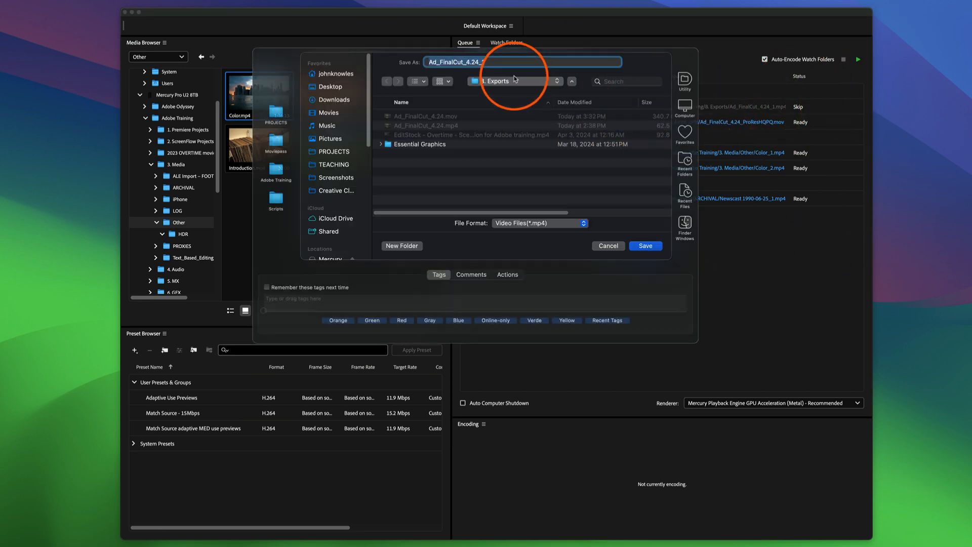
left_click(534, 65)
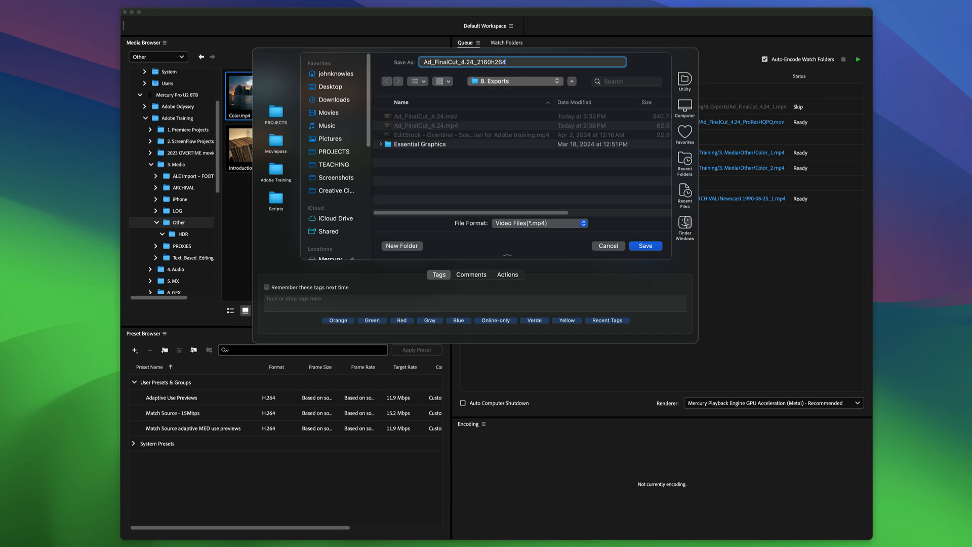
left_click(645, 245)
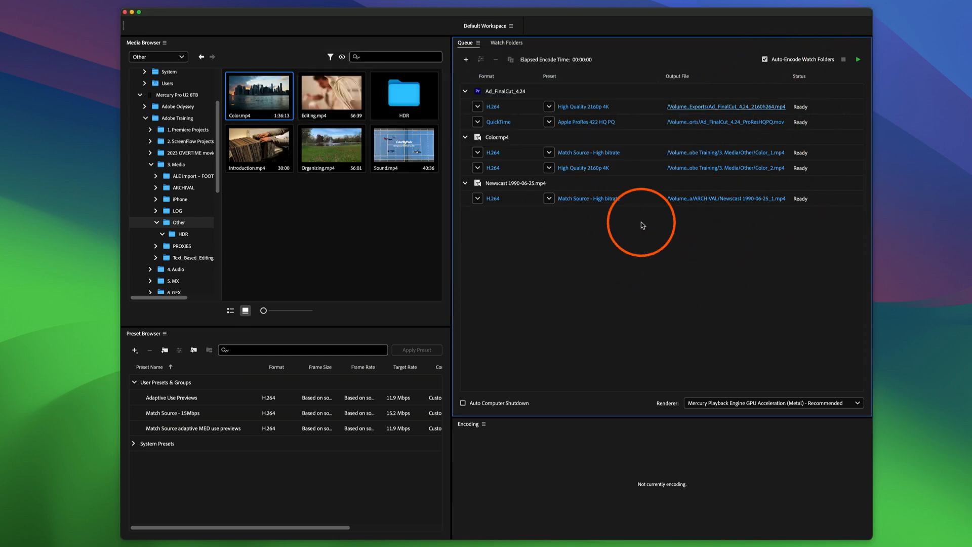
Remove the Newscast 1990-06-25.mp4 job and Color.mp4's second output, and encode the remaining queue with the output preview expanded.
left_click(520, 187)
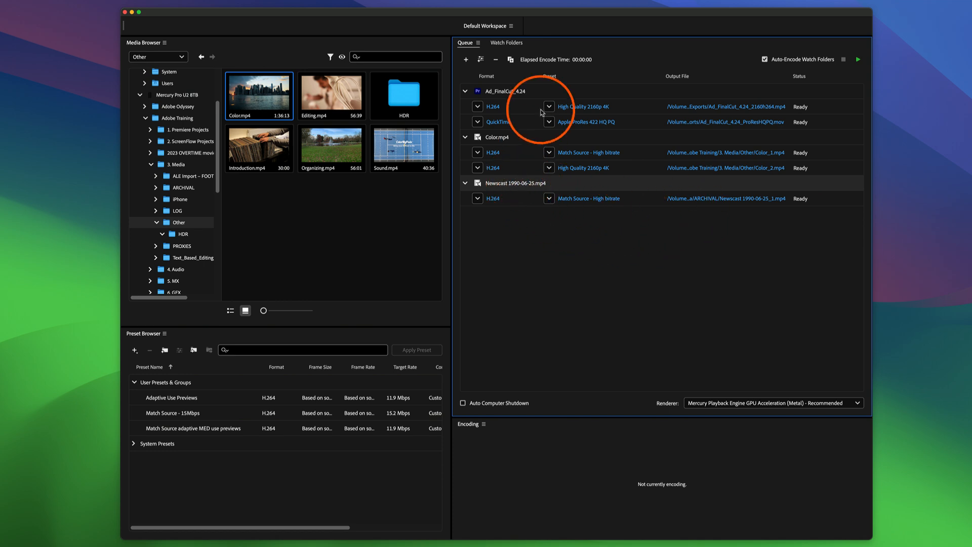
left_click(496, 60)
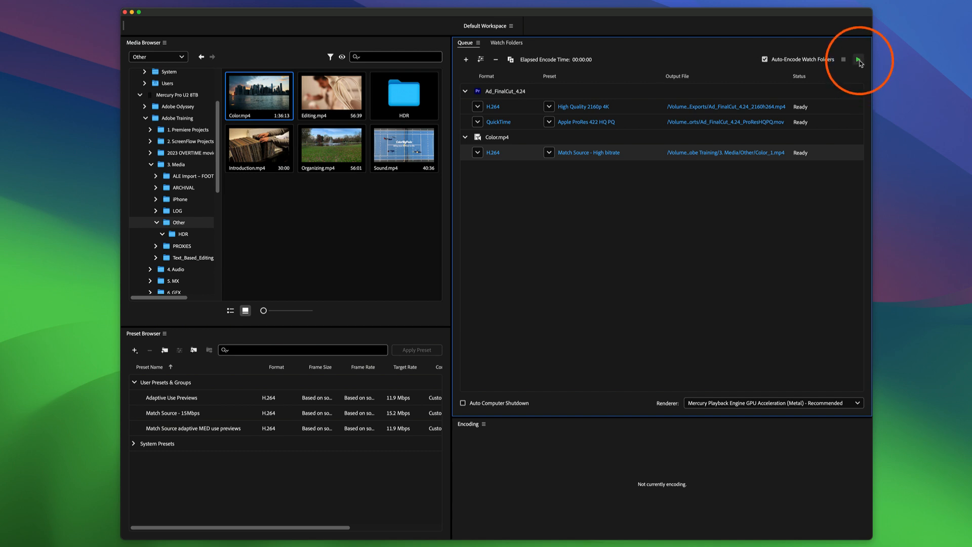
left_click(857, 60)
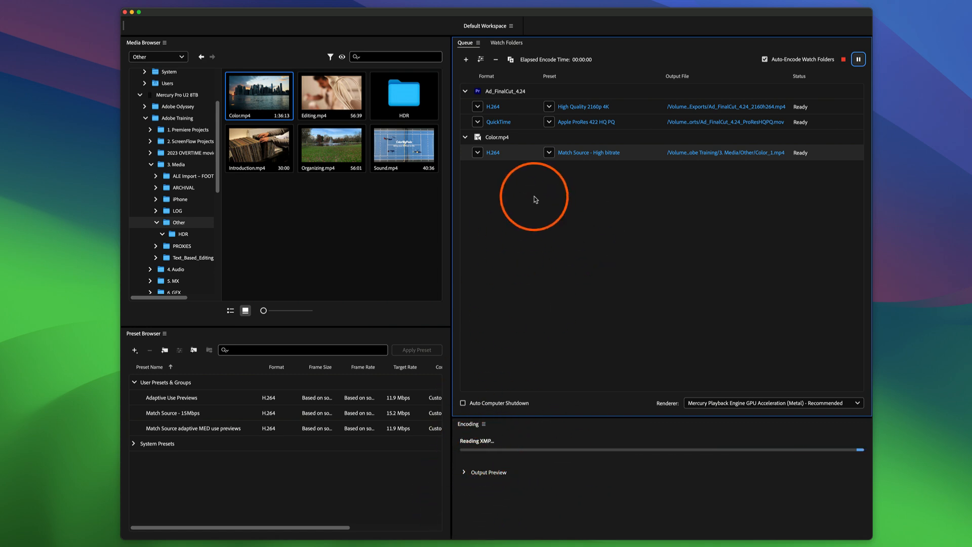
left_click(465, 472)
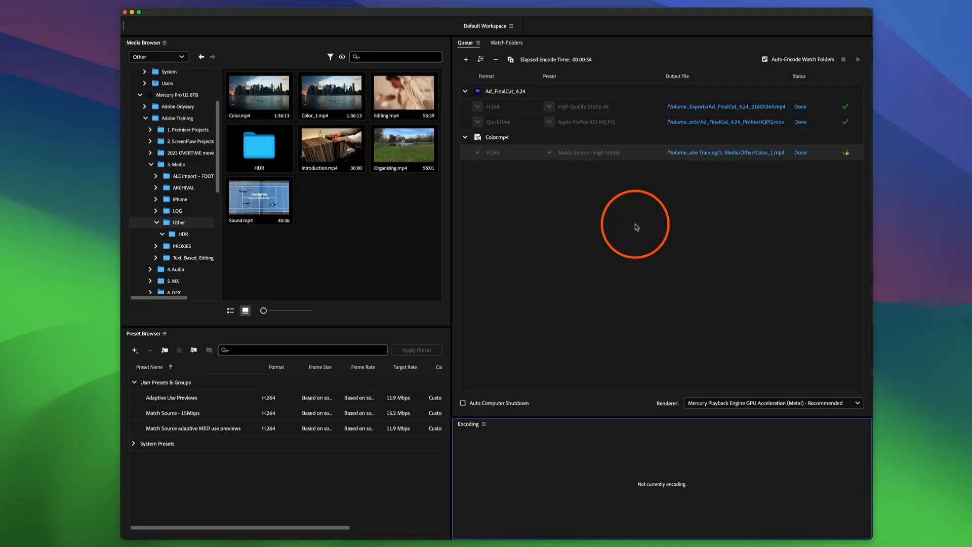
Switch to Premiere Pro and select the five sequences from Ad_15s_Cutdown_4.24 to Ad_FinalCut_Subs_4.24 in the Exporting project.
key("super+Tab")
key("super+Tab")
key("super+Tab")
key("super+Tab")
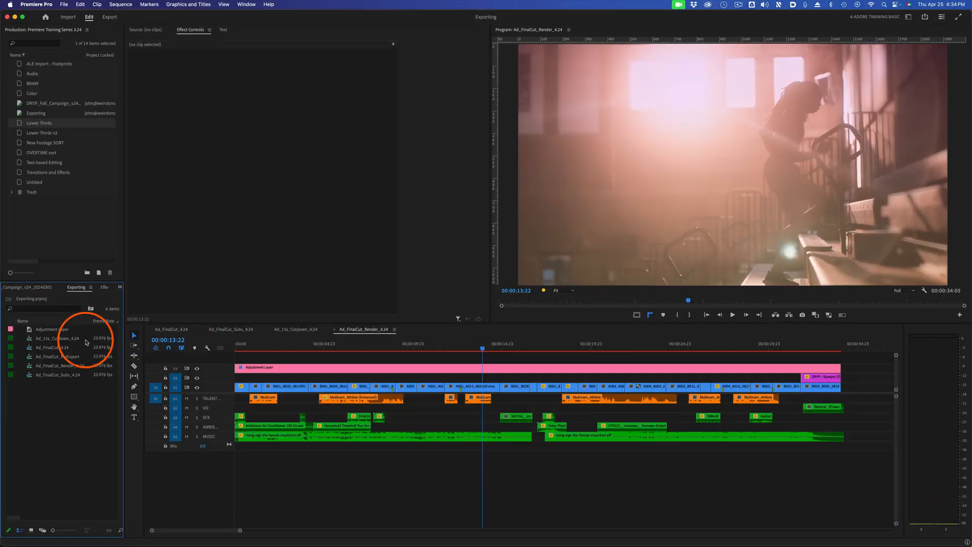
left_click(65, 340)
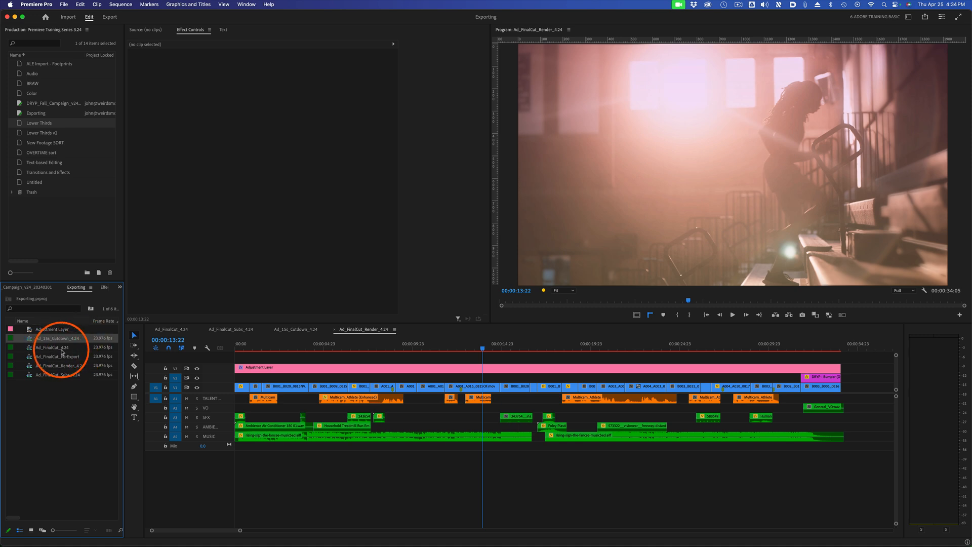
left_click(62, 367, "shift")
left_click(61, 376, "shift")
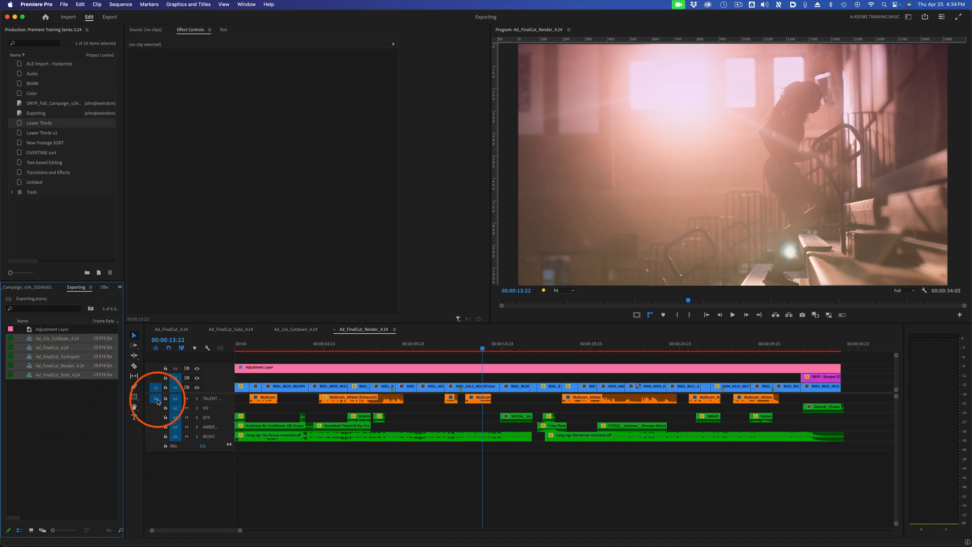
Send the selected sequences to the Media Encoder queue with the Match Source - Adaptive High Bitrate preset, and switch to Media Encoder.
left_click(64, 4)
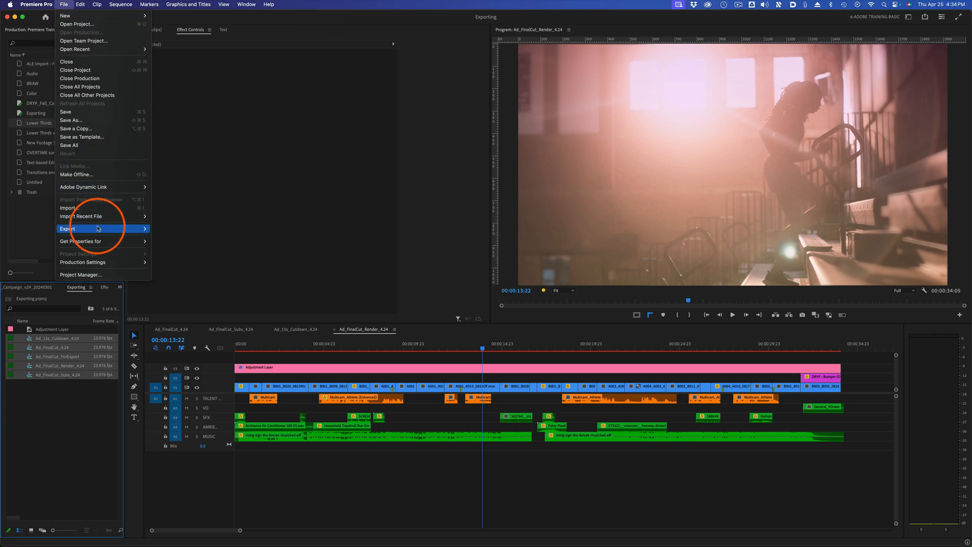
mouse_move(96, 228)
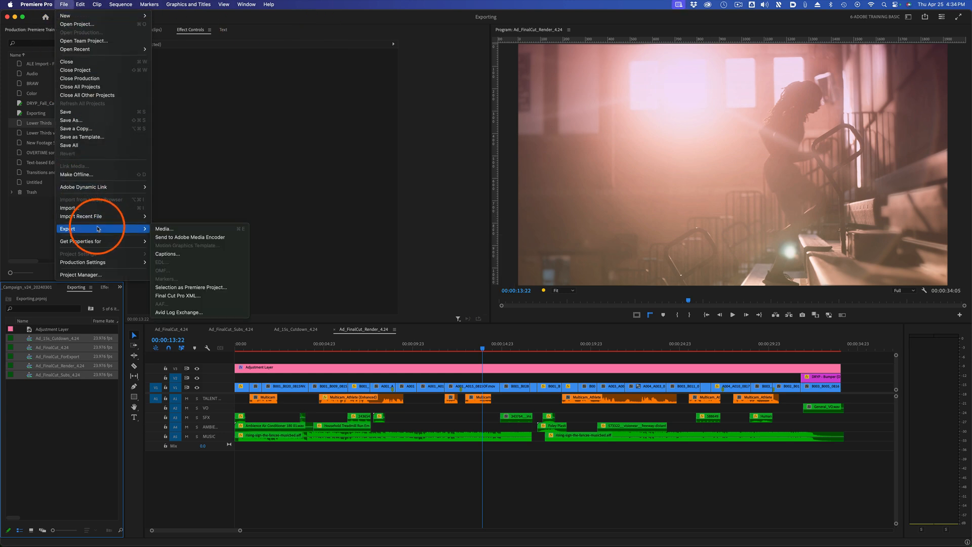
left_click(204, 230)
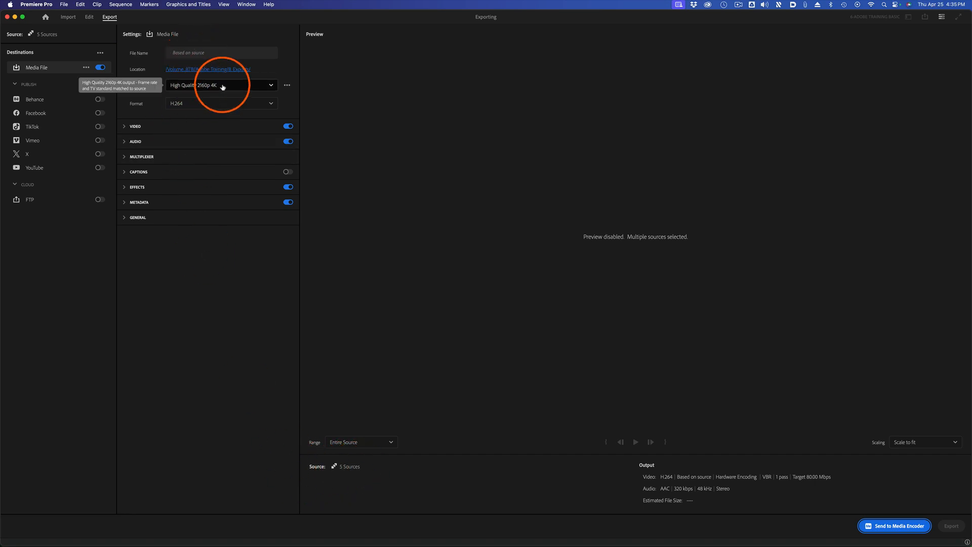
left_click(256, 86)
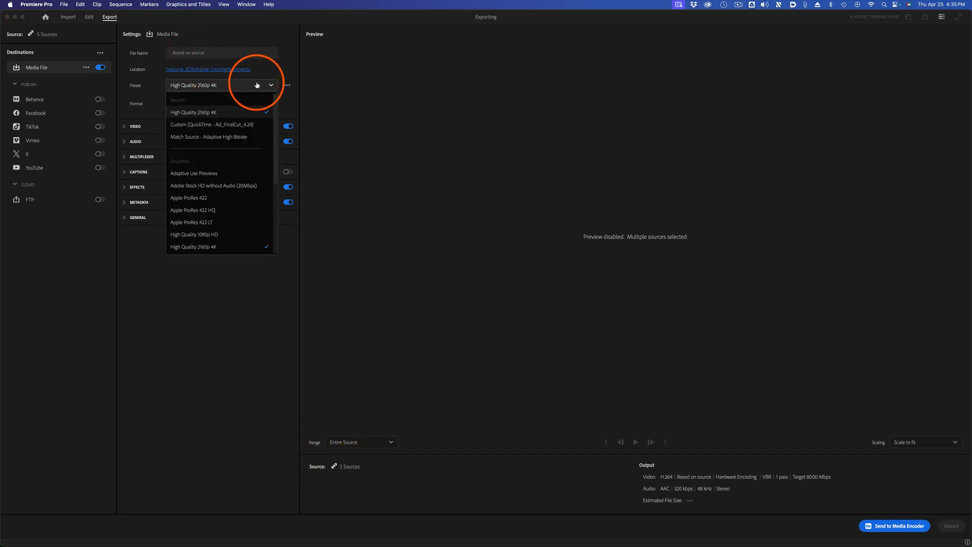
left_click(237, 139)
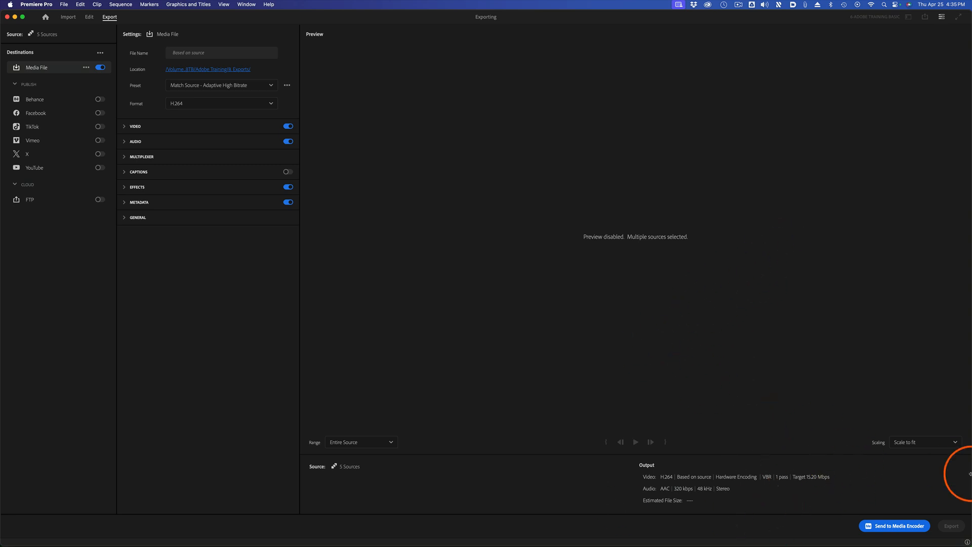
left_click(892, 526)
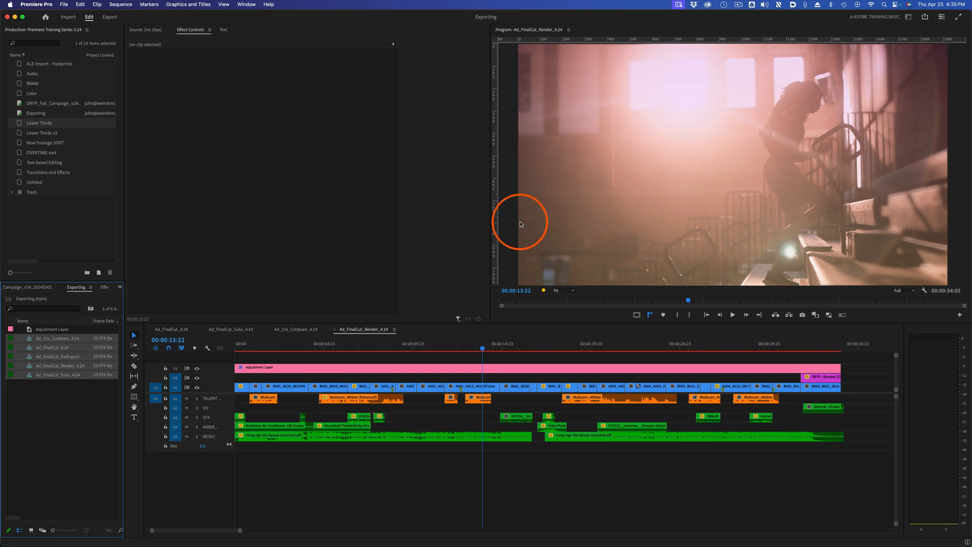
key("super+Tab")
key("super+Tab")
key("super+Tab")
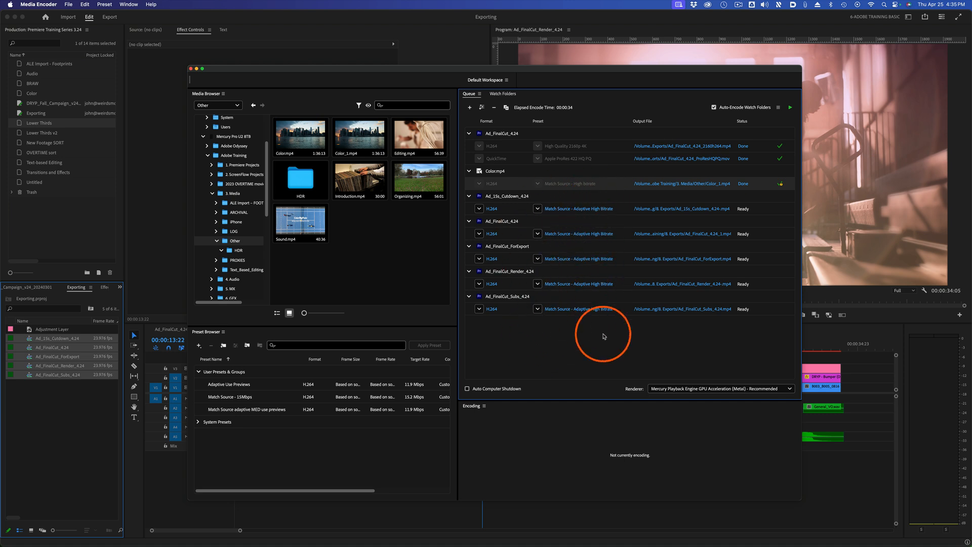
Switch to Premiere Pro, reselect the five sequences from Ad_15s_Cutdown_4.24 to Ad_FinalCut_Subs_4.24, and look at the available export commands.
left_click(565, 258)
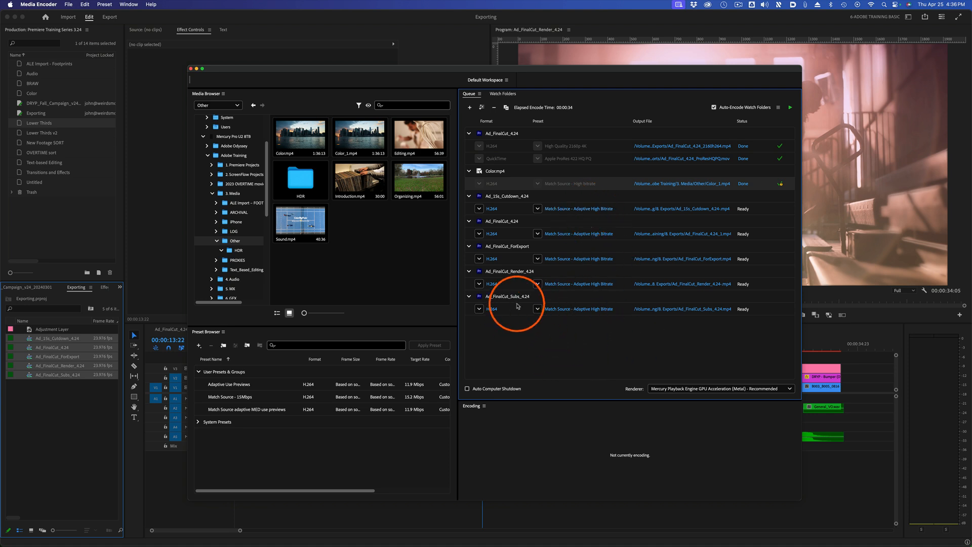
key("super+Tab")
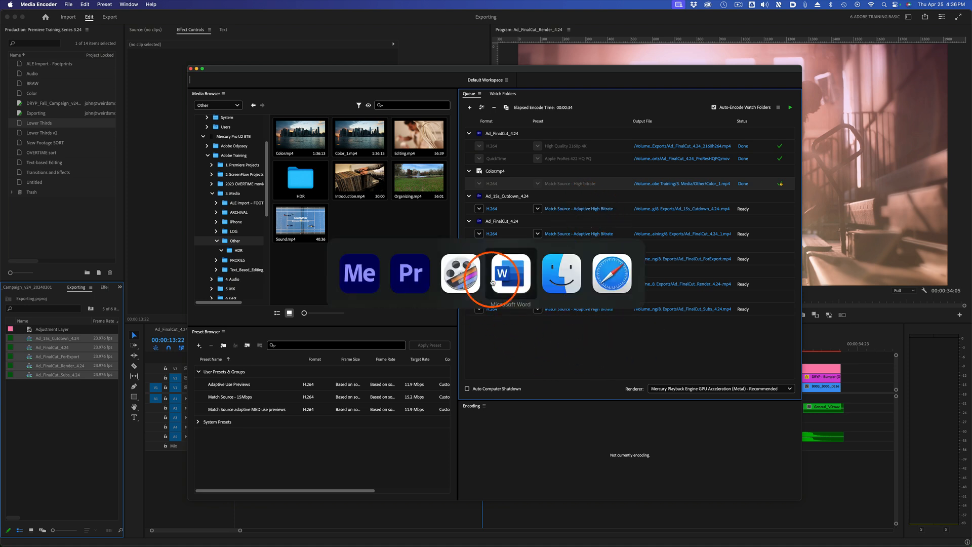
left_click(405, 276)
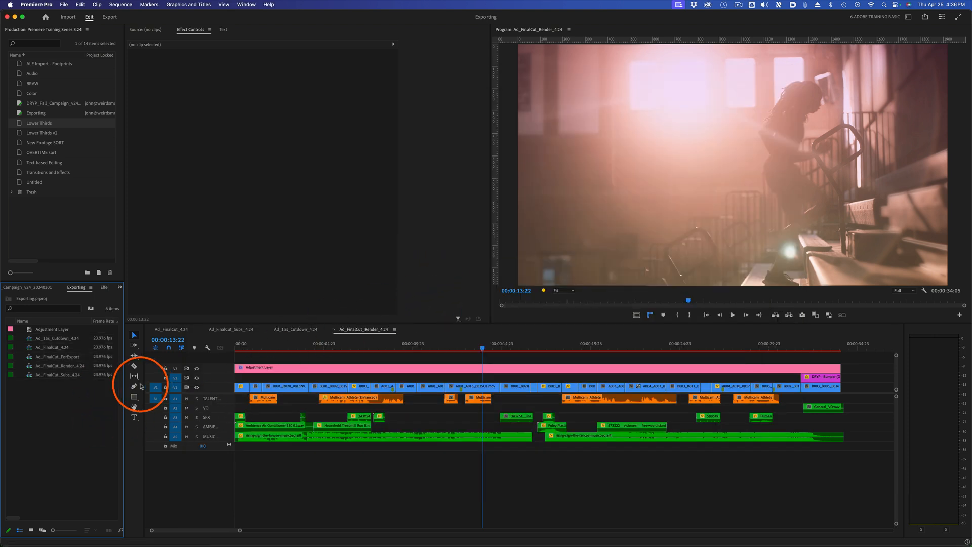
left_click(72, 338)
left_click(64, 374, "shift")
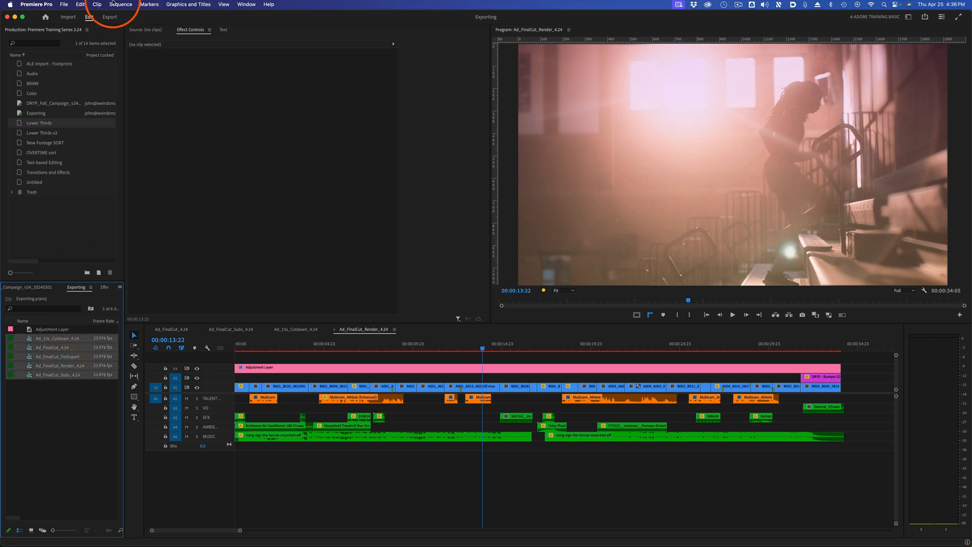
left_click(65, 5)
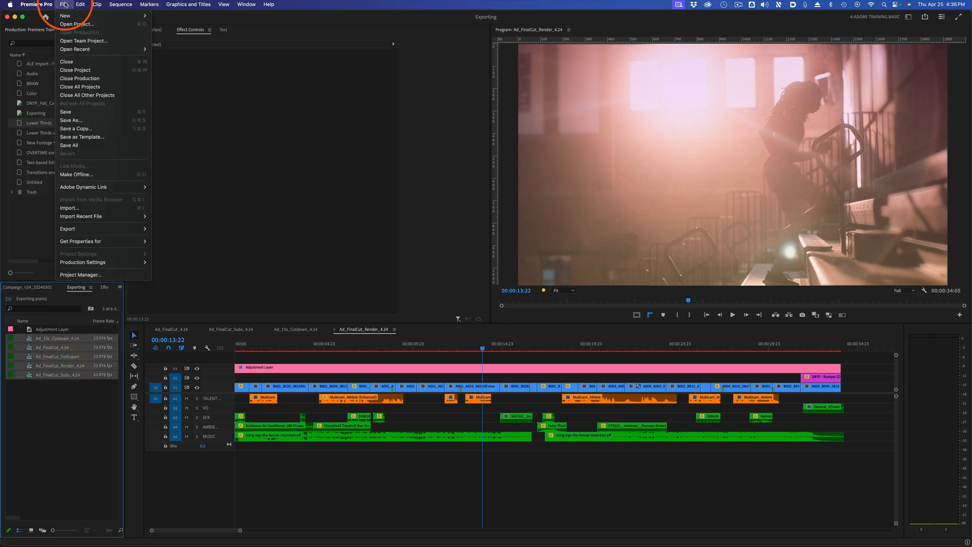
mouse_move(89, 228)
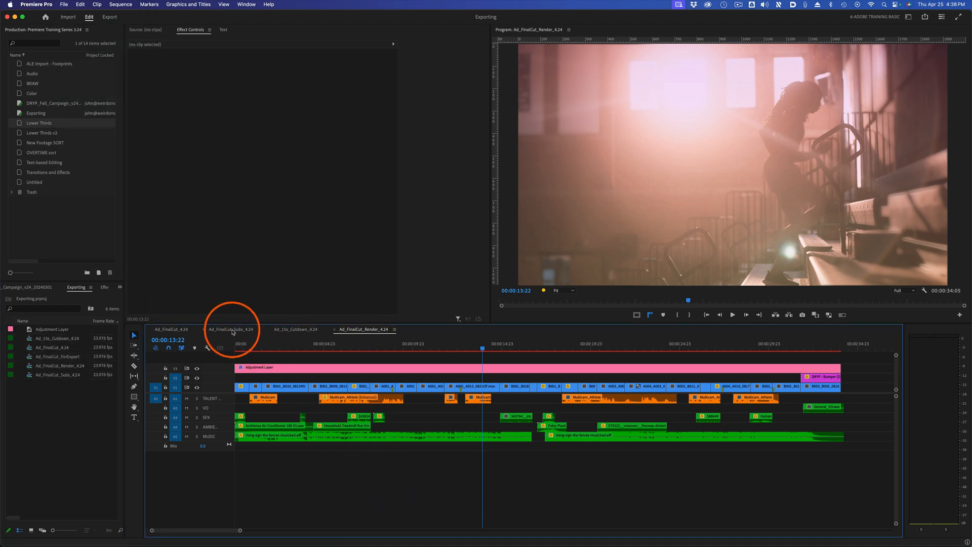
Open the Ad_FinalCut_Subs_4.24 sequence and check its subtitles at several points along the timeline.
left_click(231, 330)
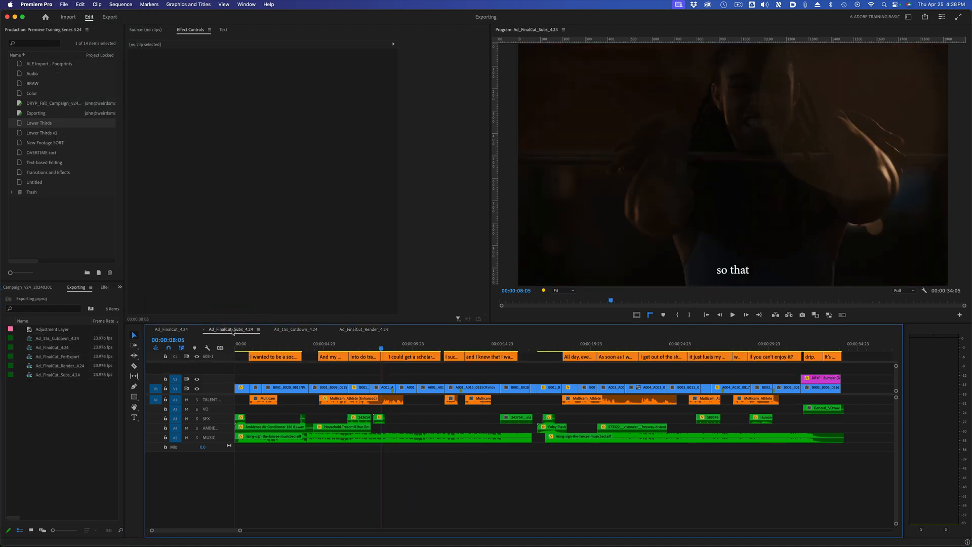
left_click(261, 344)
left_click(374, 347)
left_click(458, 347)
left_click(573, 348)
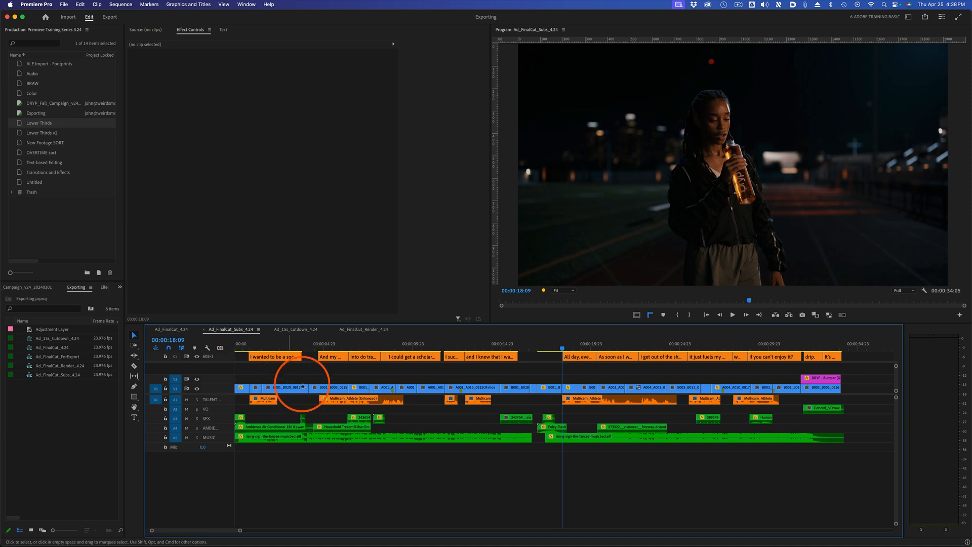
Open Ad_FinalCut_Render_4.24 and review its transcript, graphics and captions, including the settings for creating captions from the transcript.
left_click(361, 330)
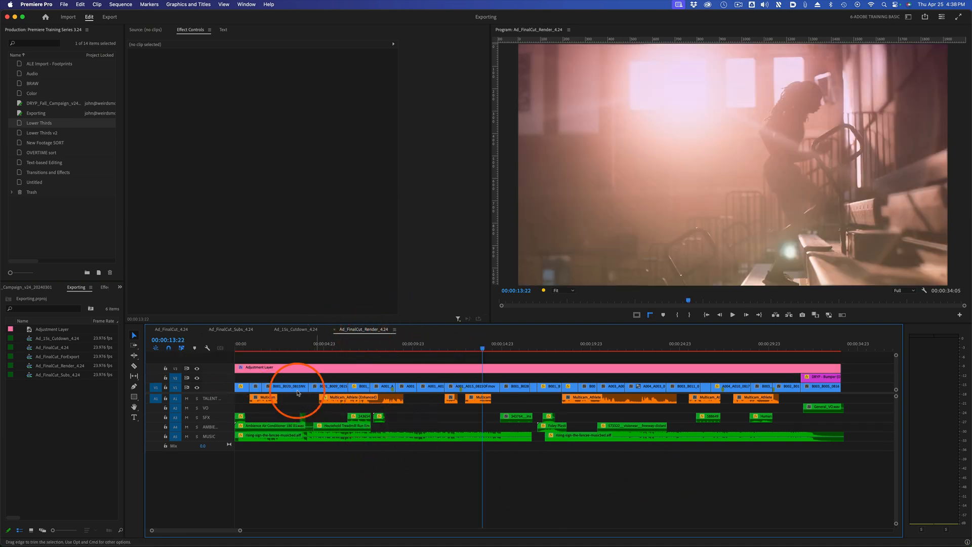
left_click(370, 346)
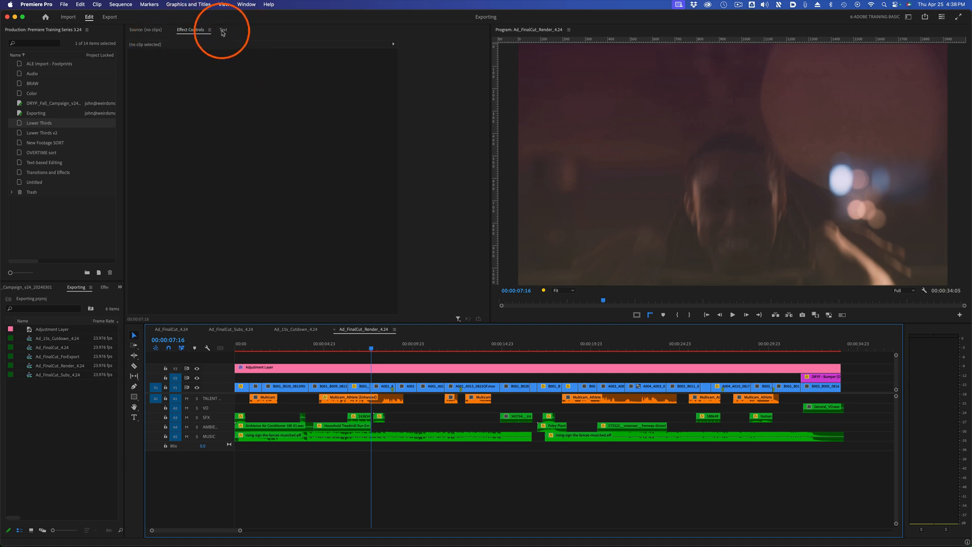
left_click(223, 30)
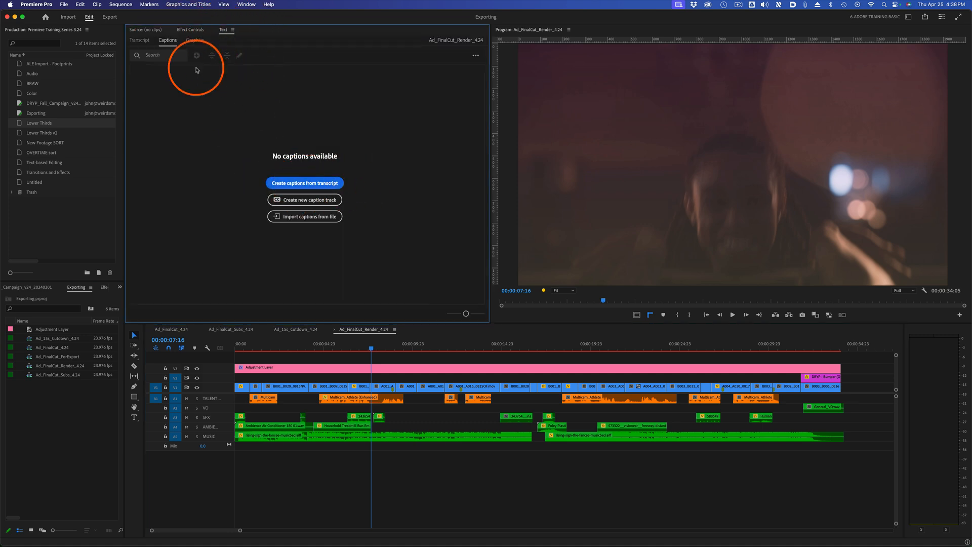
left_click(143, 41)
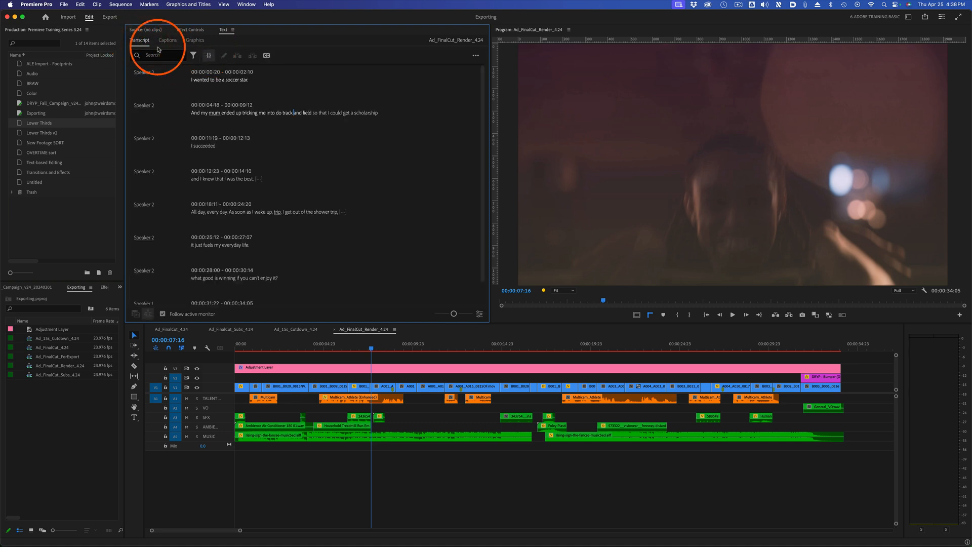
left_click(194, 41)
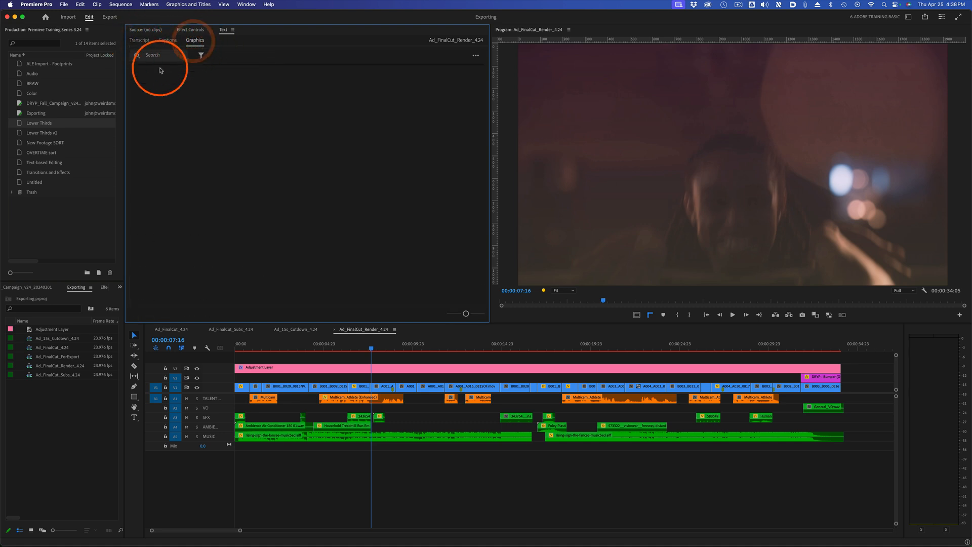
left_click(168, 40)
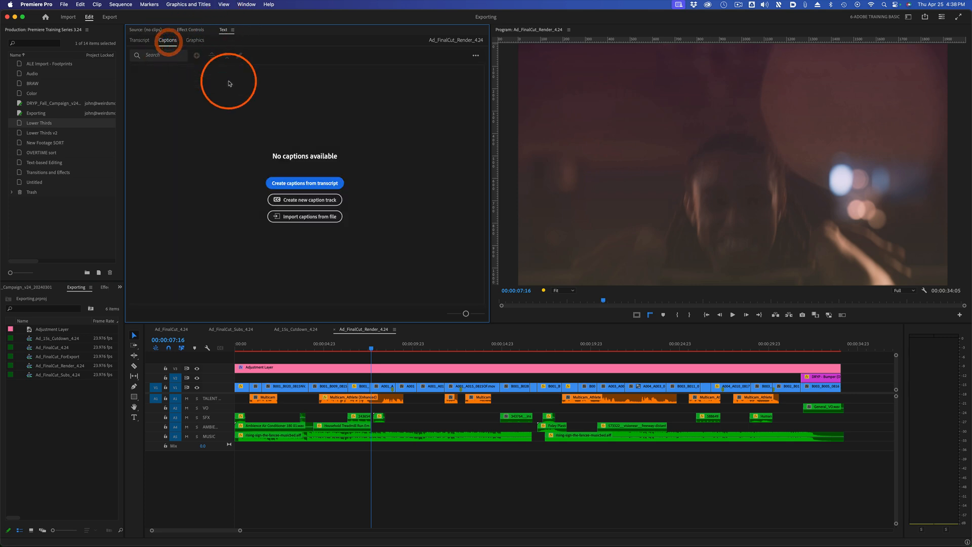
left_click(319, 183)
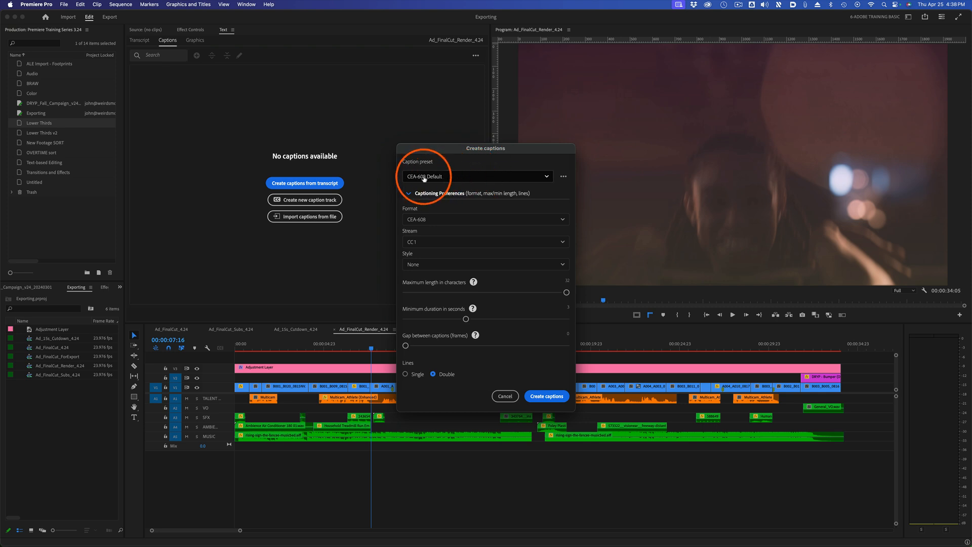
left_click(504, 396)
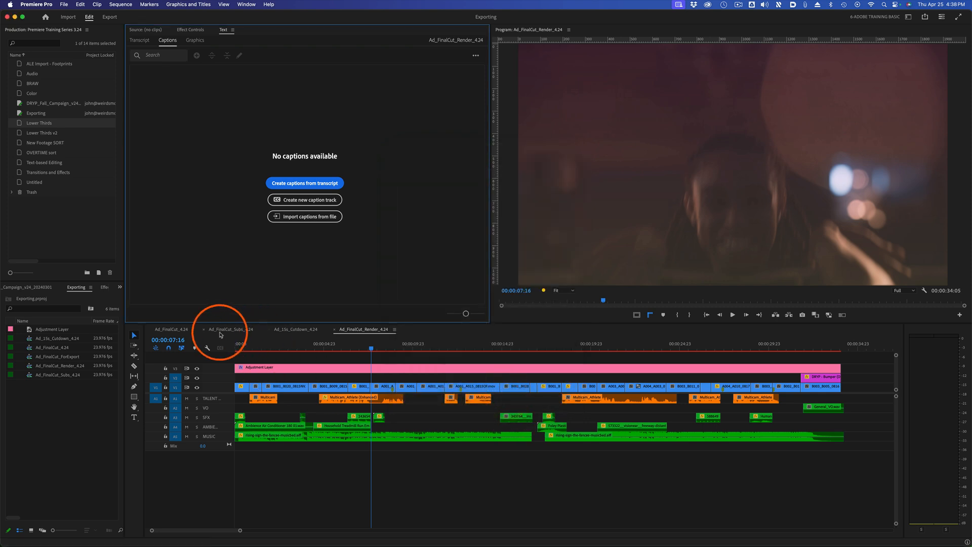
Return to the Ad_FinalCut_Subs_4.24 sequence and place the playhead at 00:00:06:00.
left_click(223, 329)
left_click(284, 344)
left_click(342, 345)
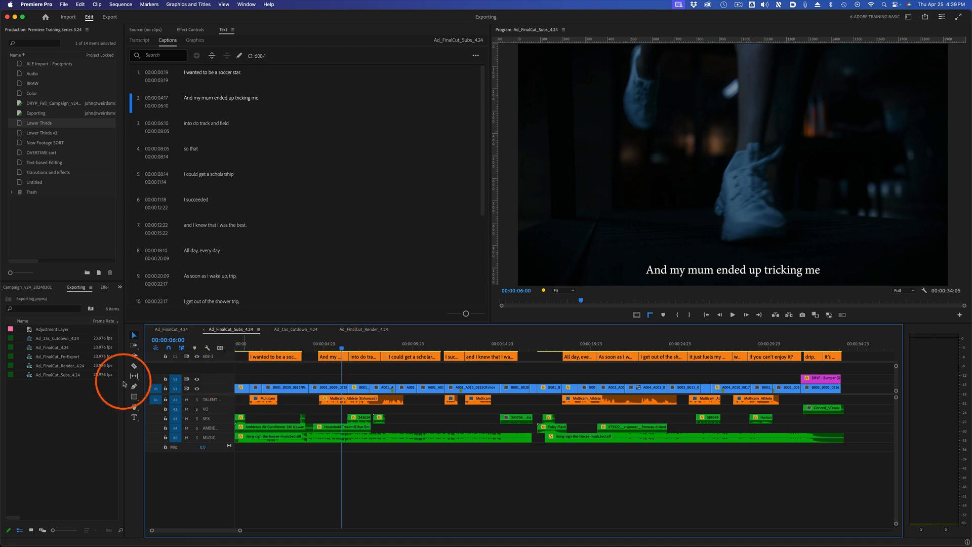
Try to export the captions of Ad_FinalCut_Subs_4.24 as a sidecar file in SubRip Subtitle Format (.srt).
left_click(61, 375)
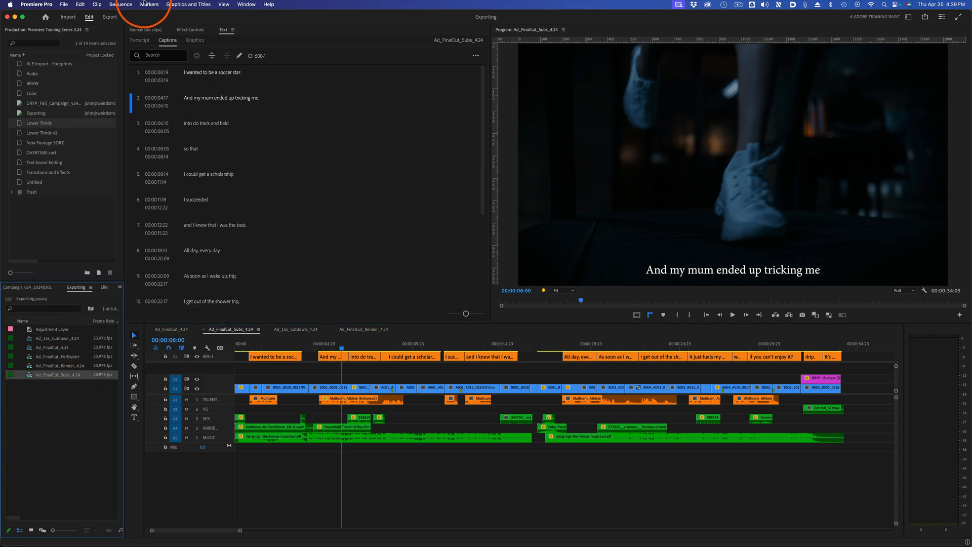
left_click(64, 4)
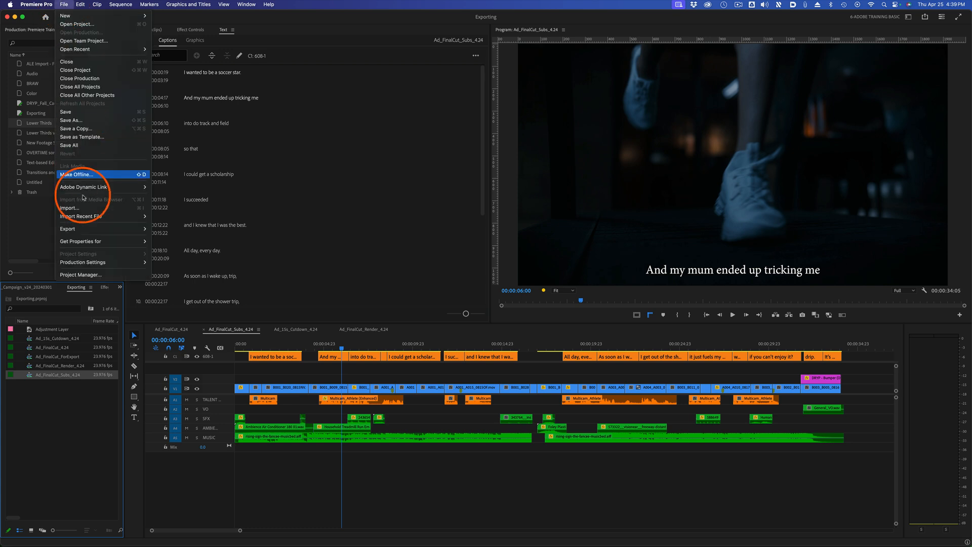
mouse_move(92, 229)
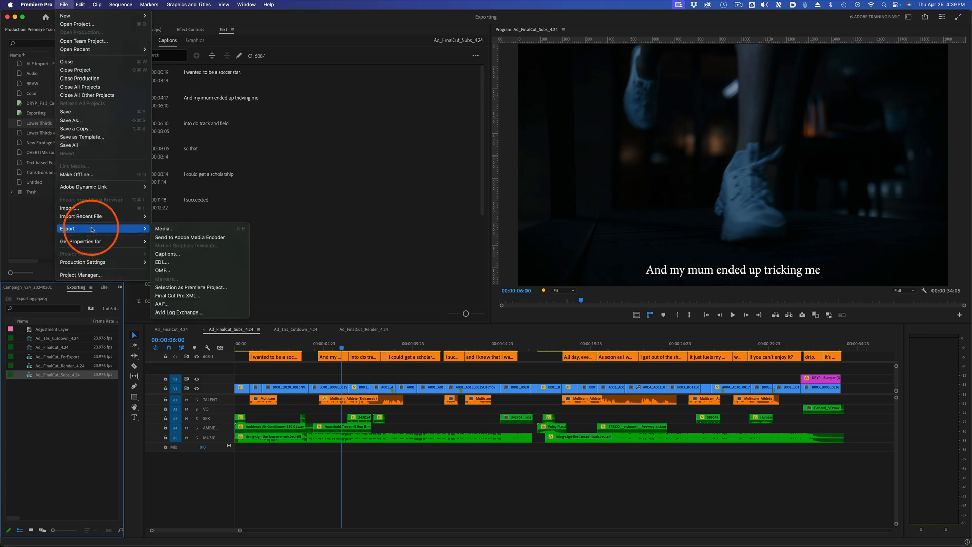
left_click(200, 252)
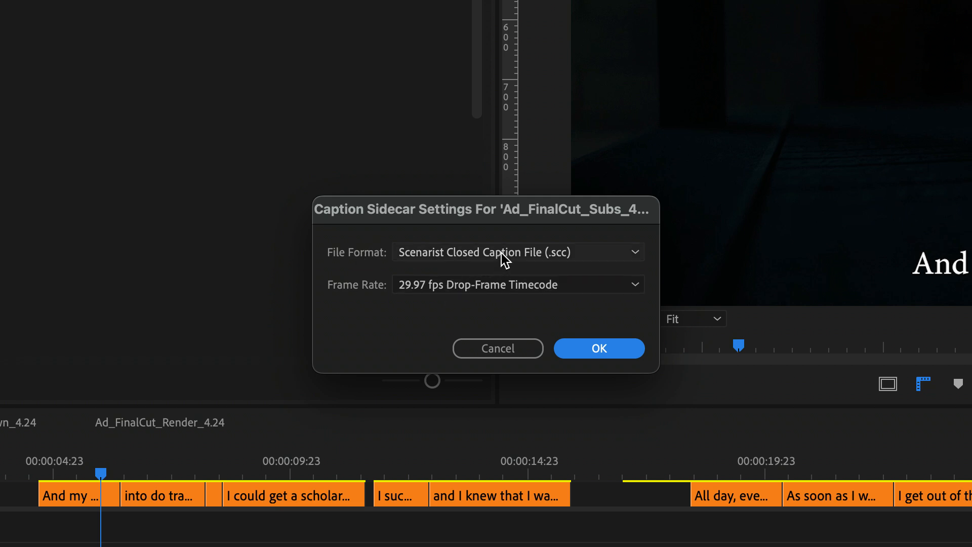
left_click(501, 253)
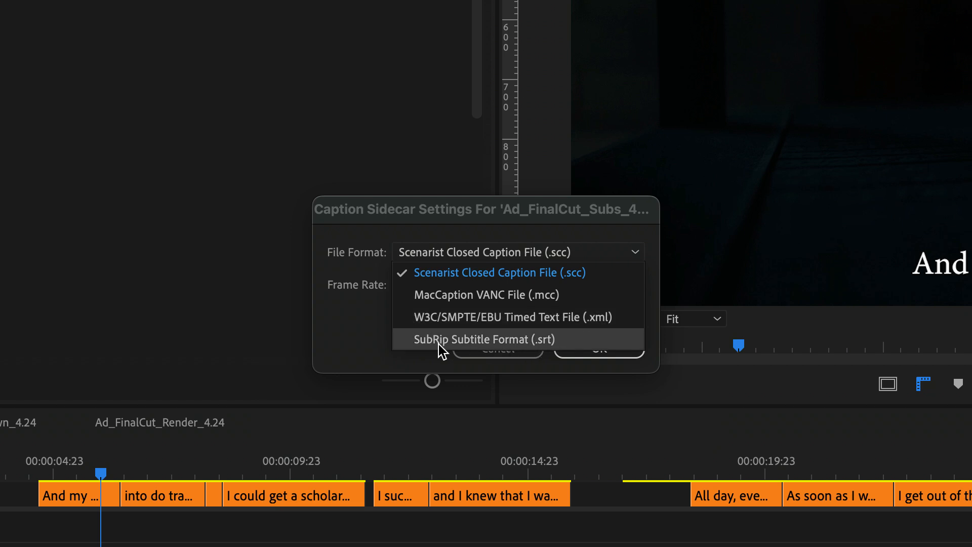
left_click(484, 339)
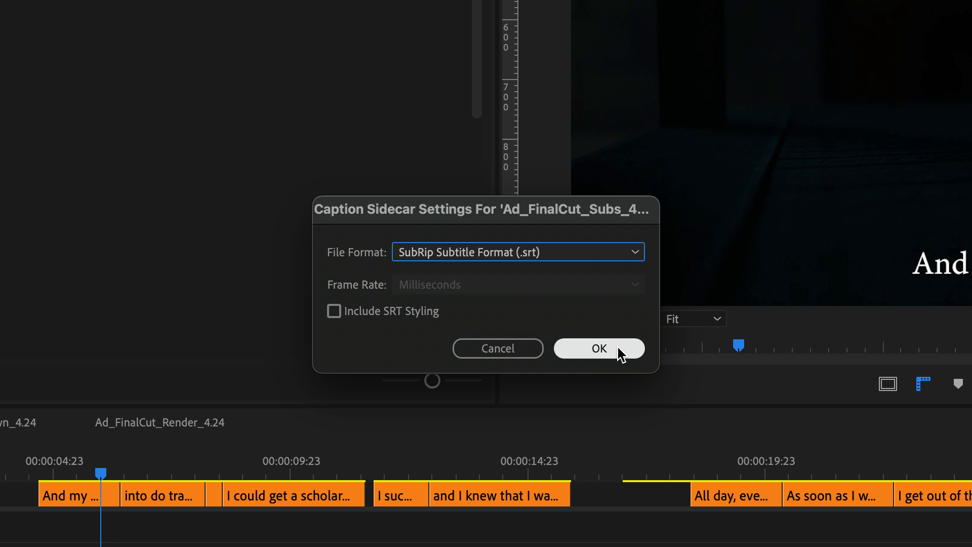
left_click(531, 351)
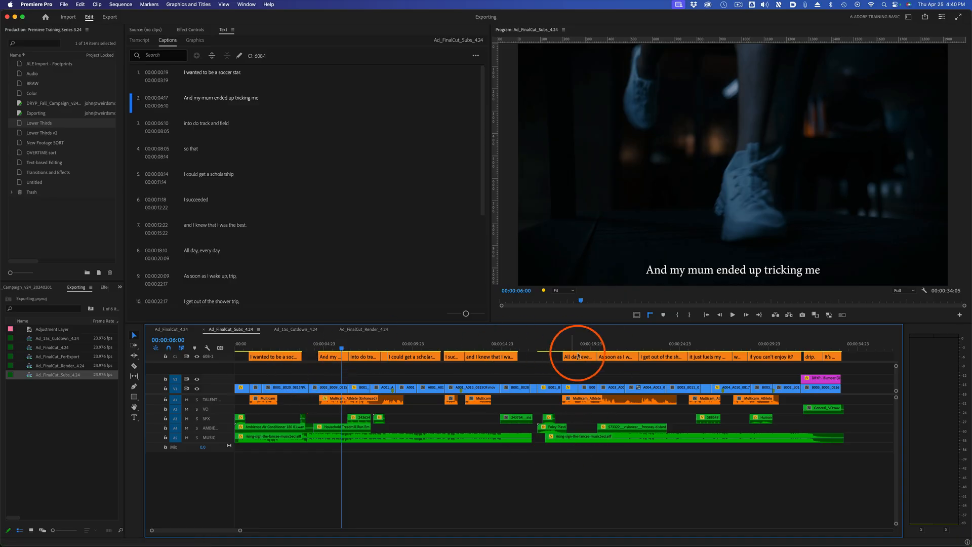
Open the export settings for Ad_FinalCut_Subs_4.24 and apply the Apple ProRes 422 preset.
left_click(110, 18)
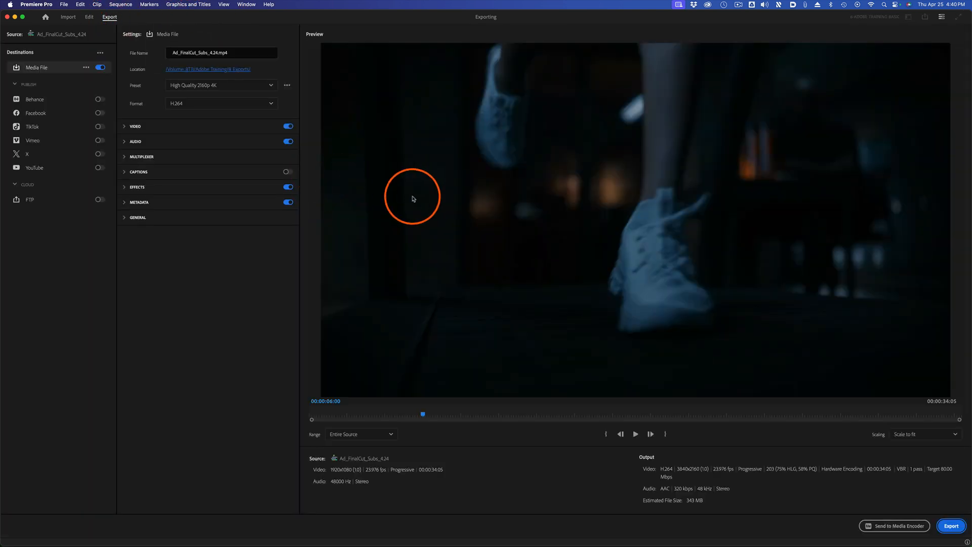
left_click(248, 86)
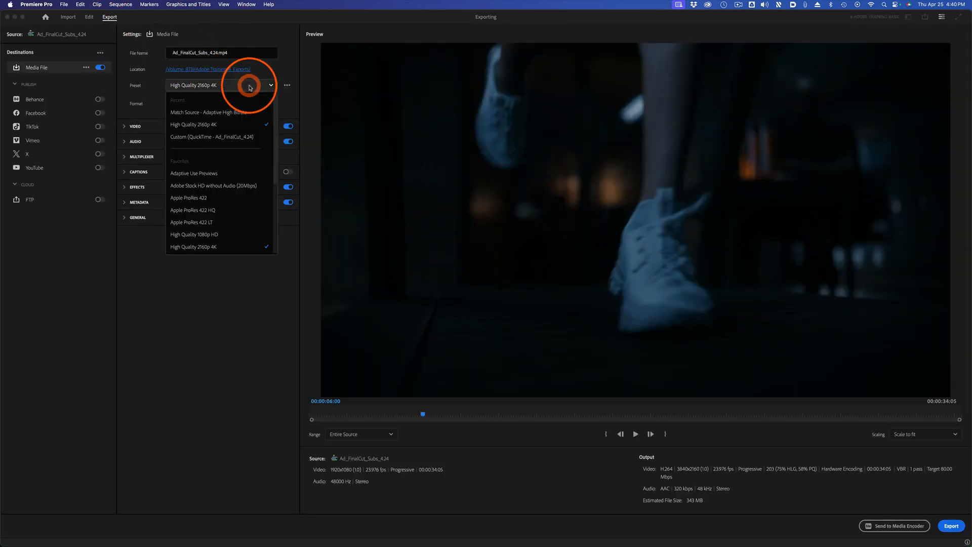
left_click(236, 200)
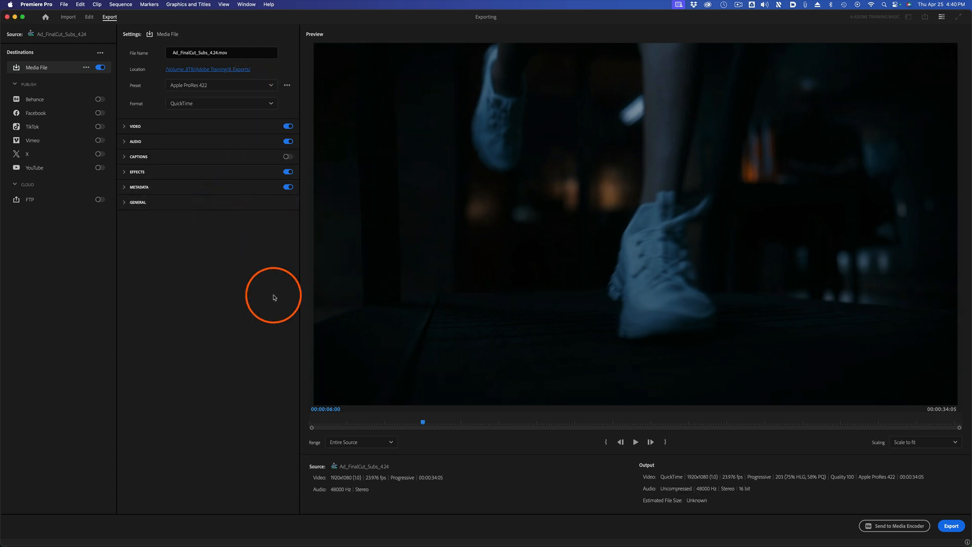
Enable captions in the export with the Burn Captions Into Video option.
left_click(124, 157)
left_click(288, 157)
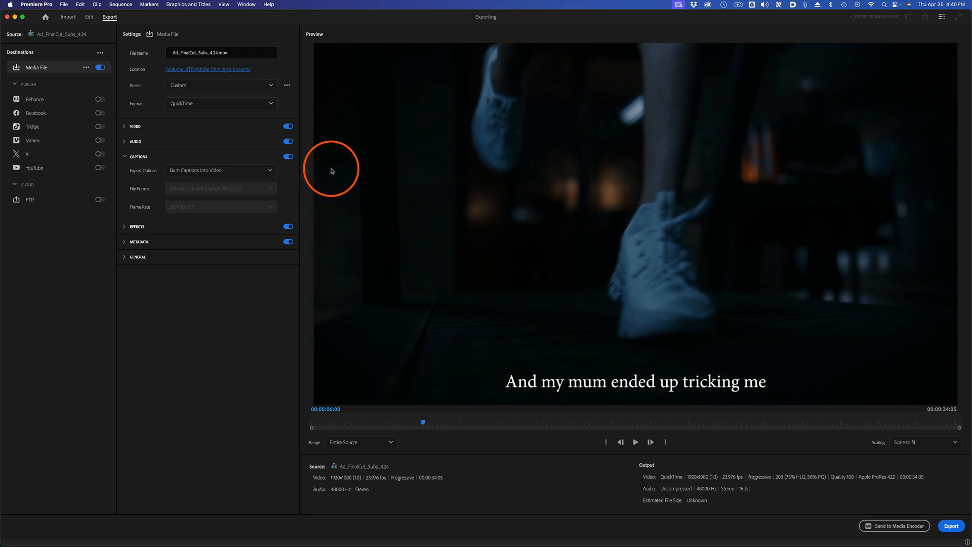
left_click(243, 175)
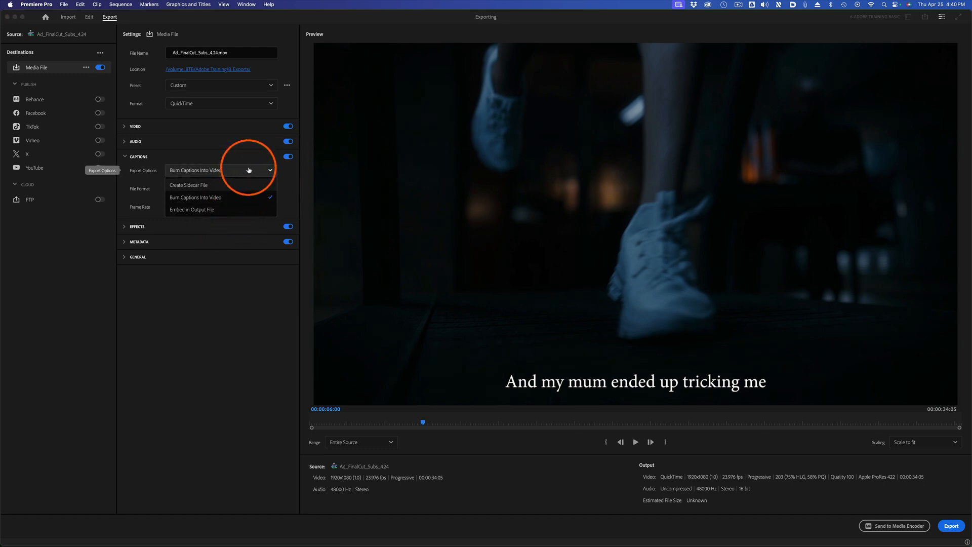
left_click(234, 197)
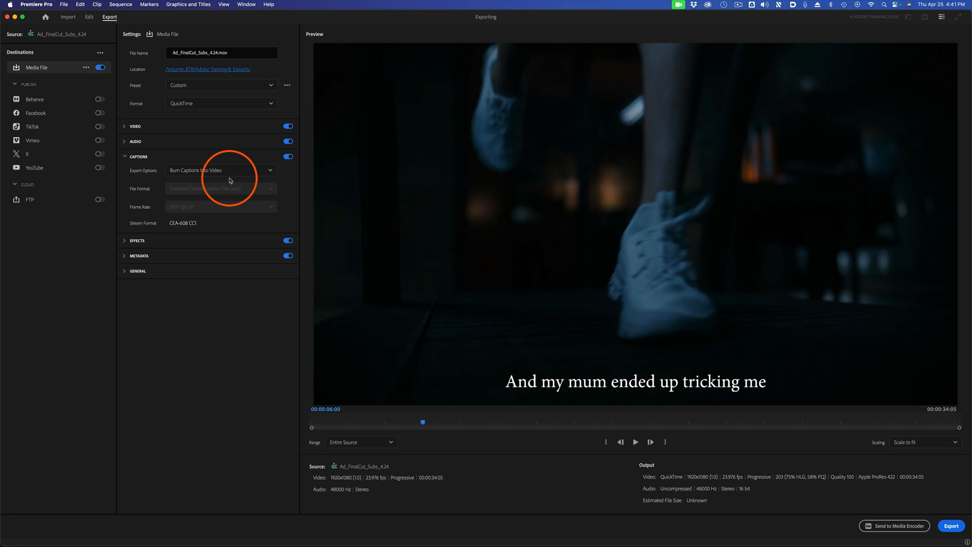
Set the captions to Create Sidecar File in SubRip Subtitle Format (.srt).
left_click(229, 175)
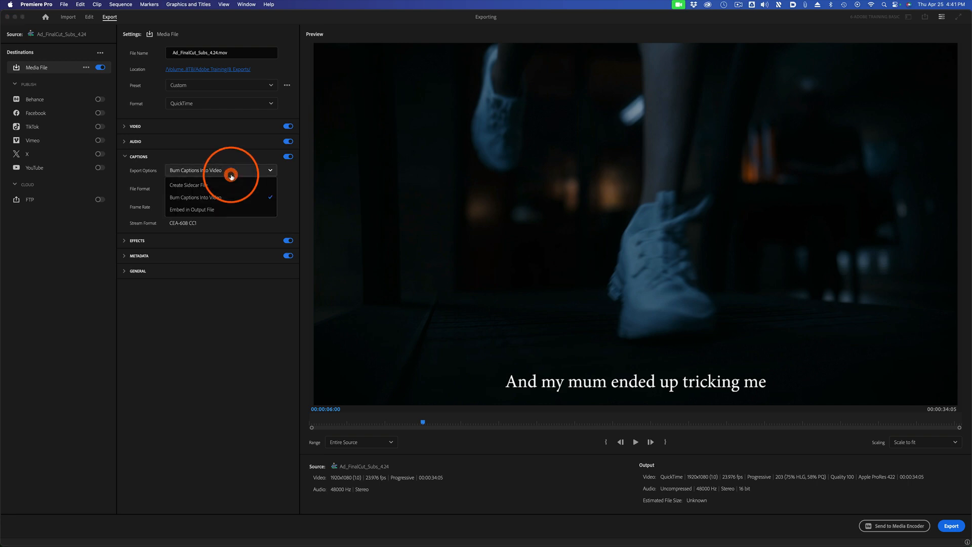
left_click(225, 190)
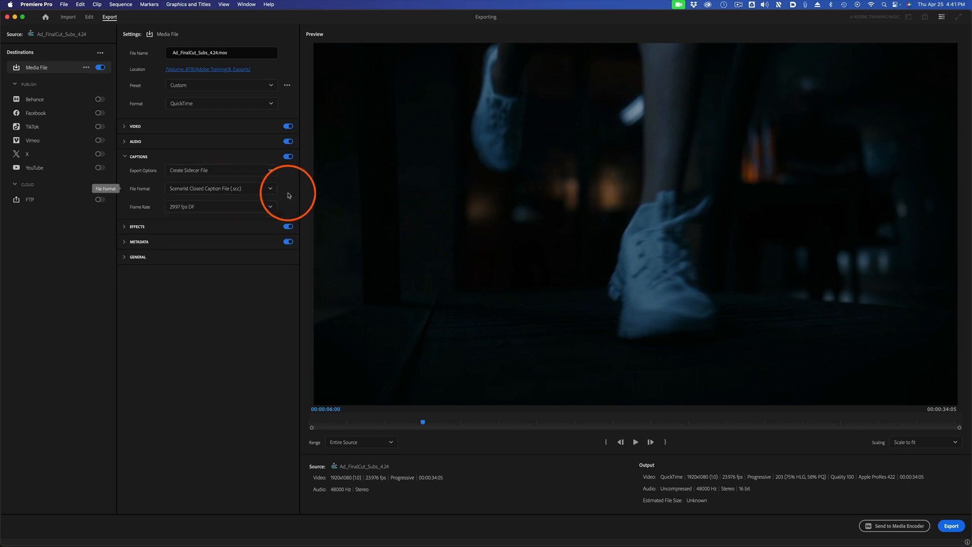
left_click(241, 192)
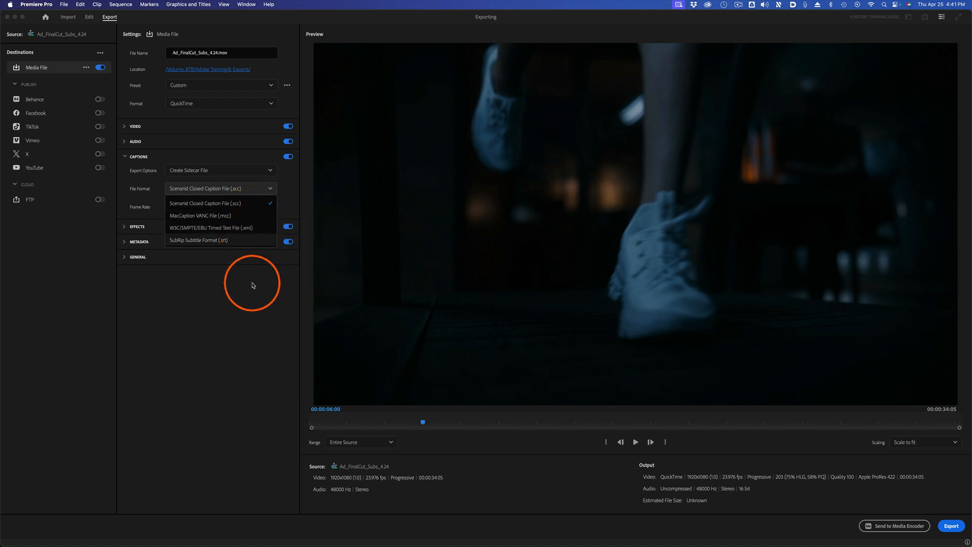
left_click(245, 241)
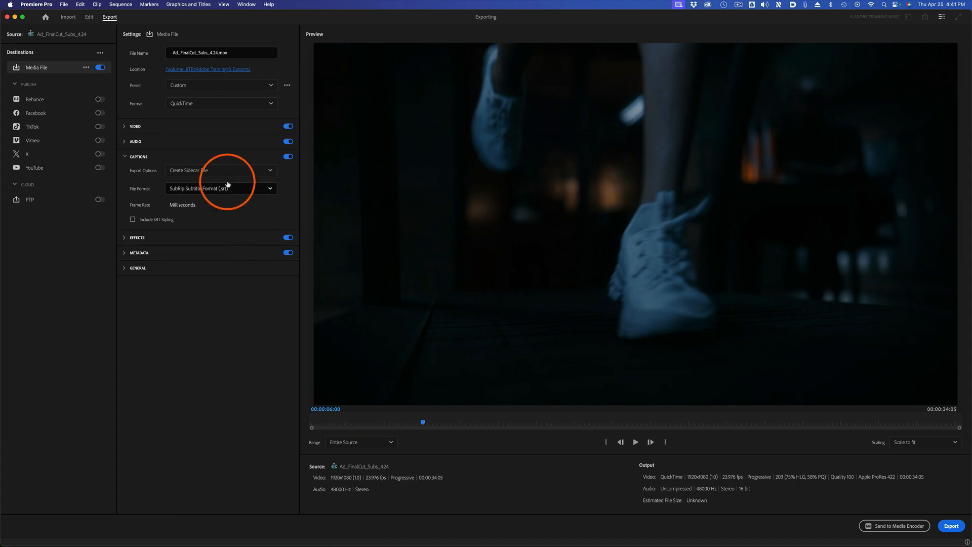
Set the captions of Ad_FinalCut_Subs_4.24 to Embed in Output File and export the sequence.
left_click(244, 170)
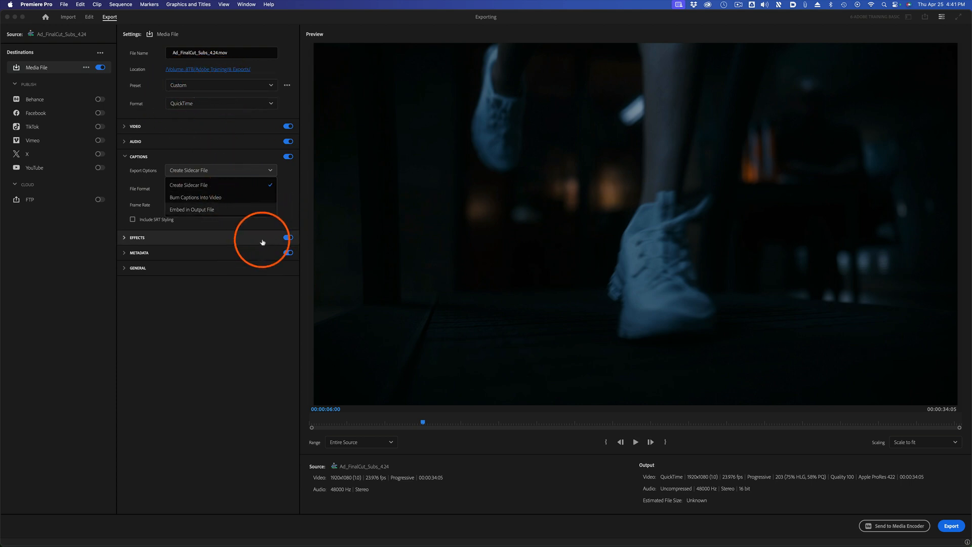
left_click(213, 213)
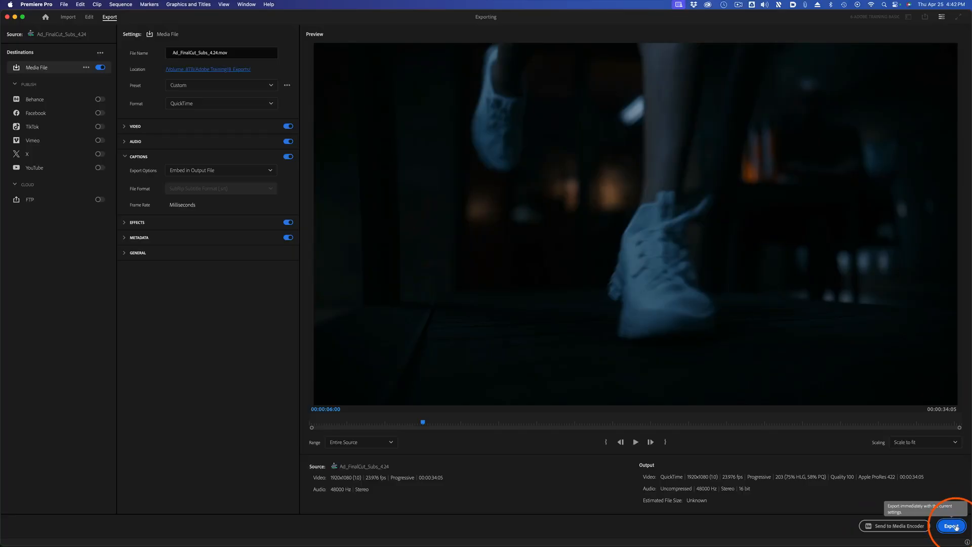
left_click(952, 525)
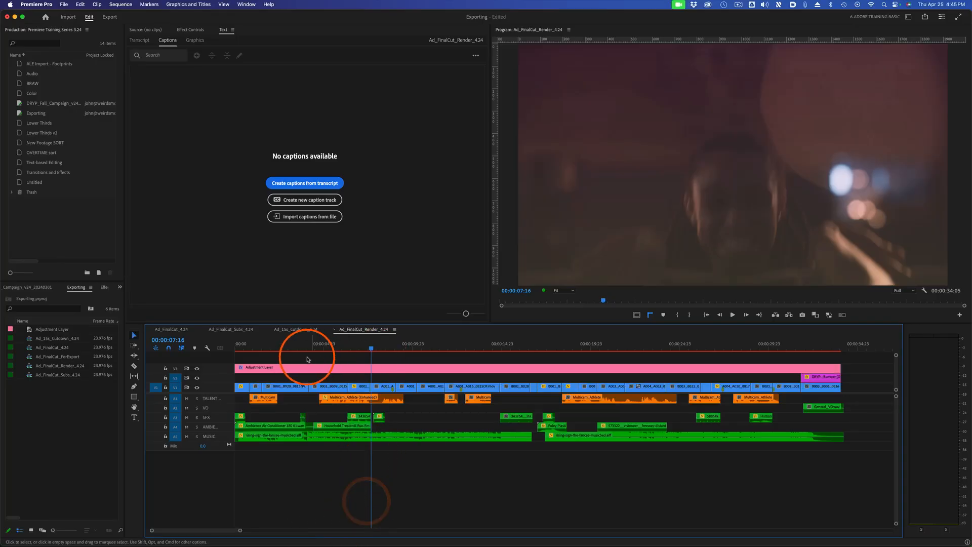
Select the adjustment layer in Ad_FinalCut_Render_4.24 and play the unrendered sequence to check its playback.
left_click(287, 346)
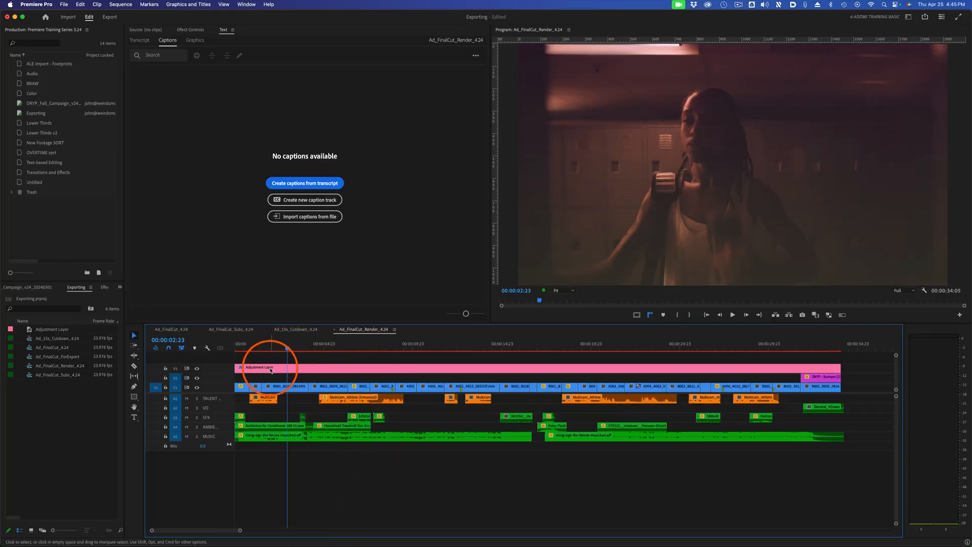
left_click(301, 367)
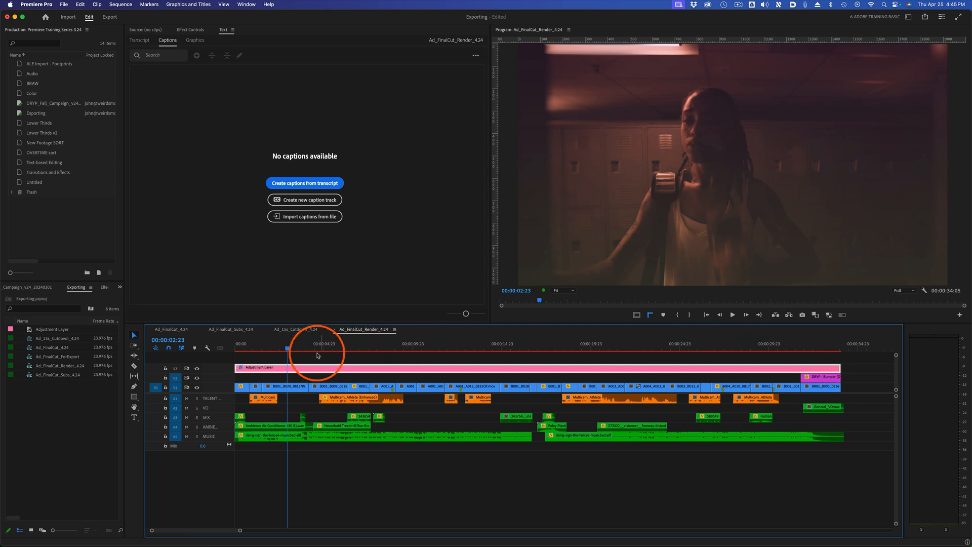
key("space")
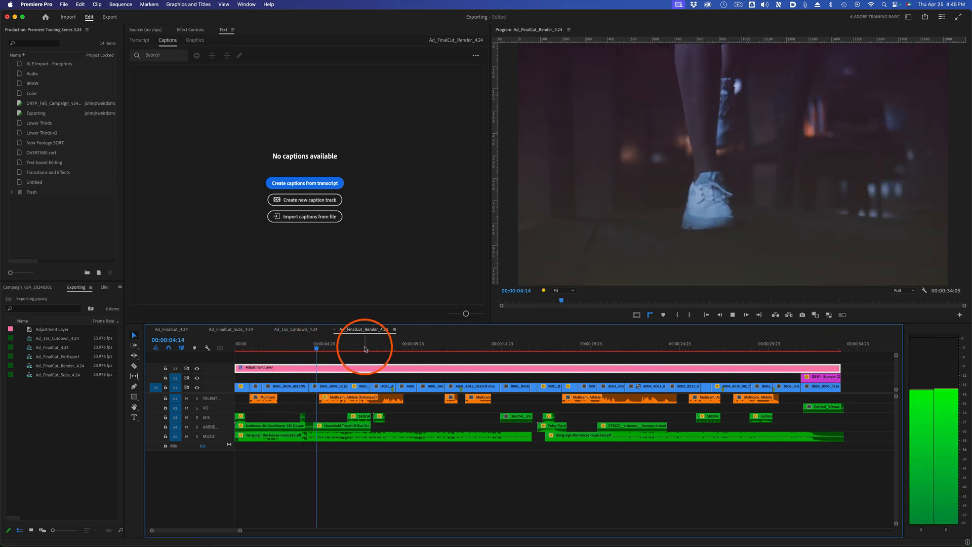
key("space")
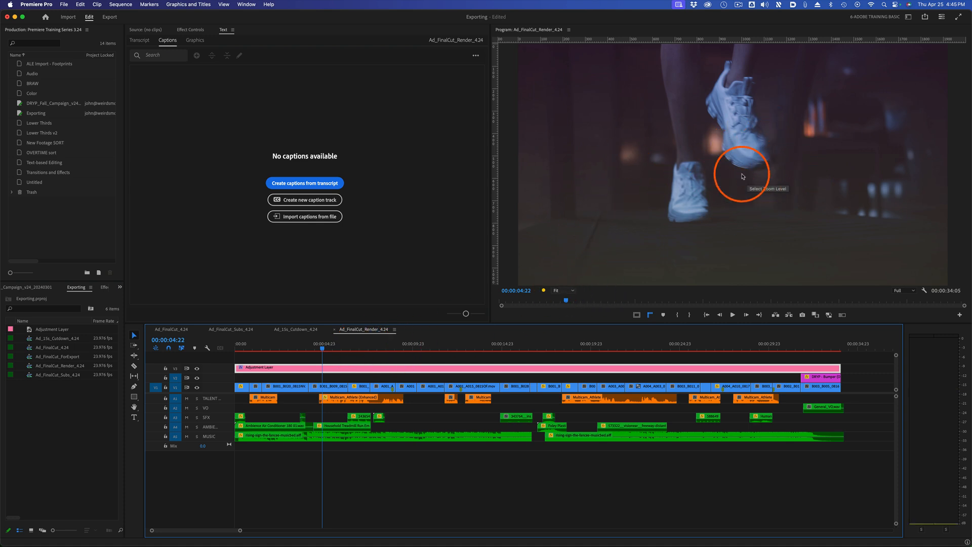
left_click(361, 347)
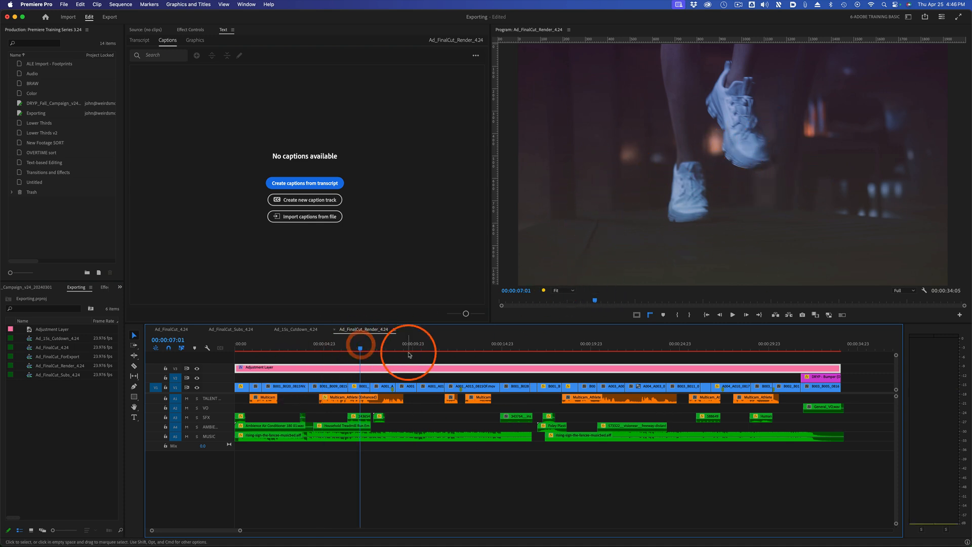
left_click(410, 347)
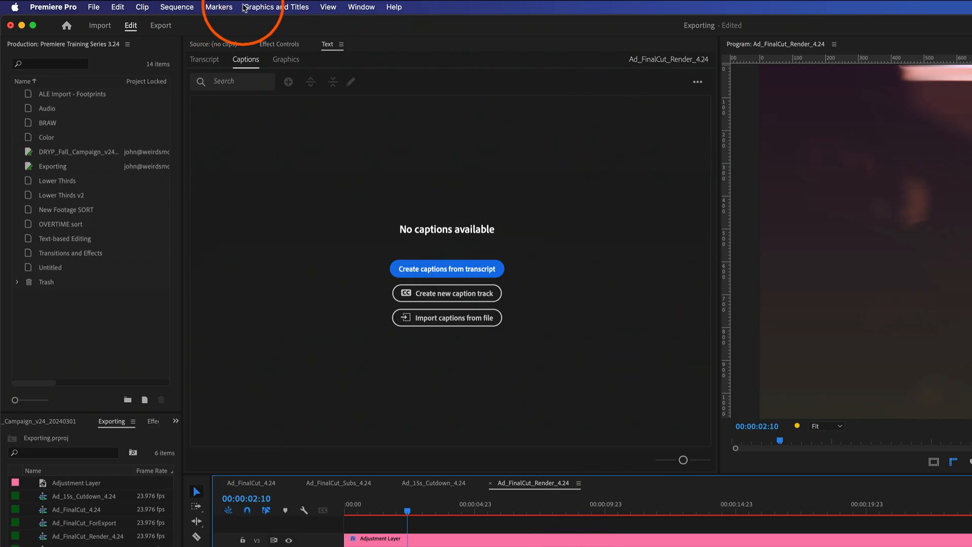
Review the sequence's render commands and the video preview format and codec in its sequence settings.
left_click(183, 7)
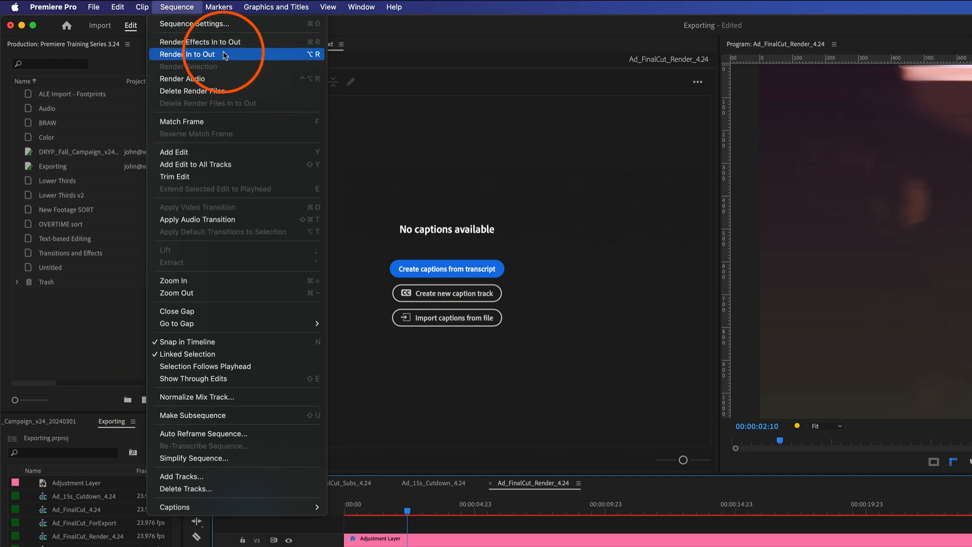
left_click(357, 450)
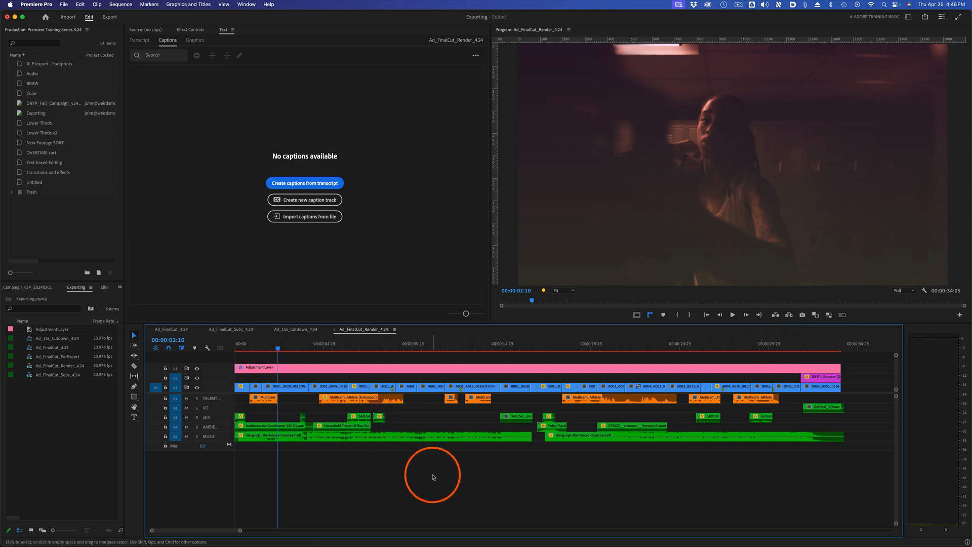
key("super+0")
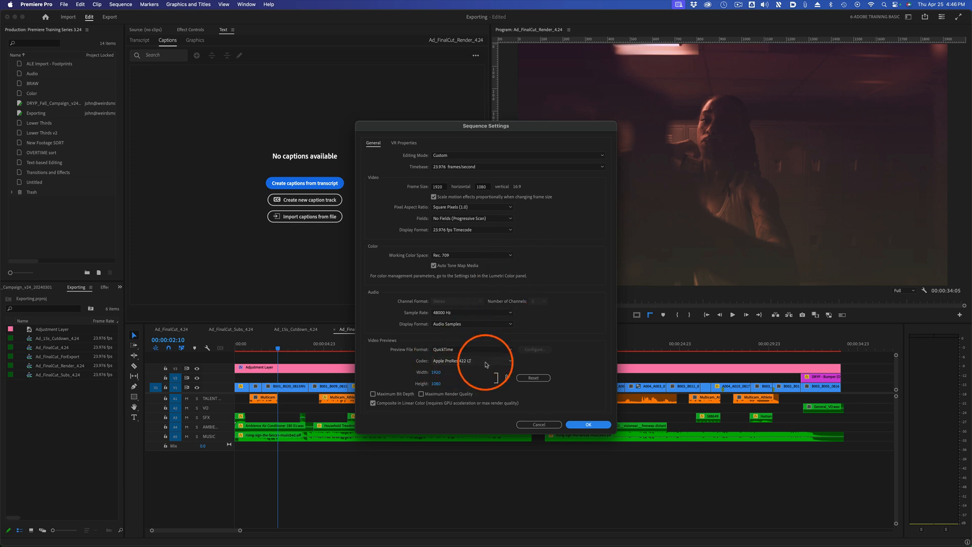
left_click(538, 424)
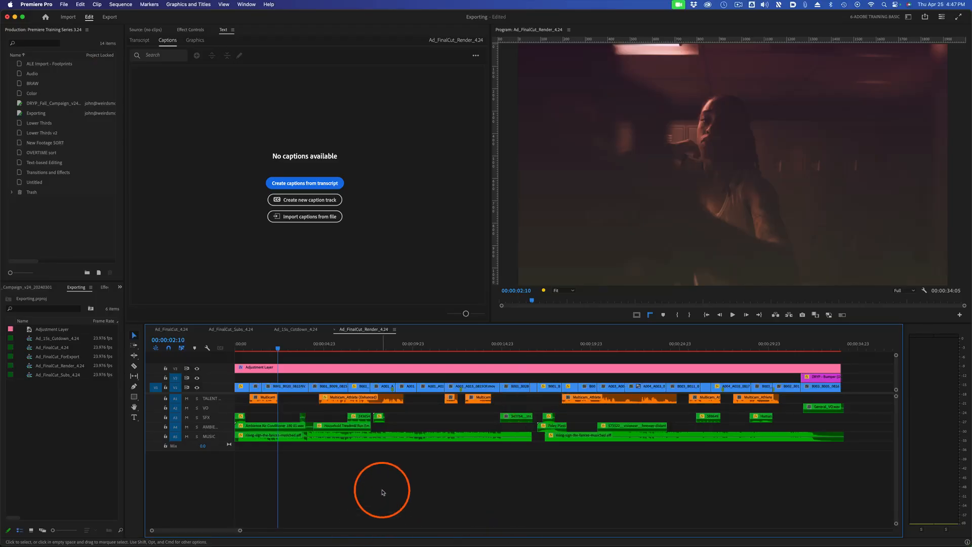
Set the video preview codec of Ad_FinalCut_Render_4.24 to Apple ProRes 422 in the sequence settings.
key("super+0")
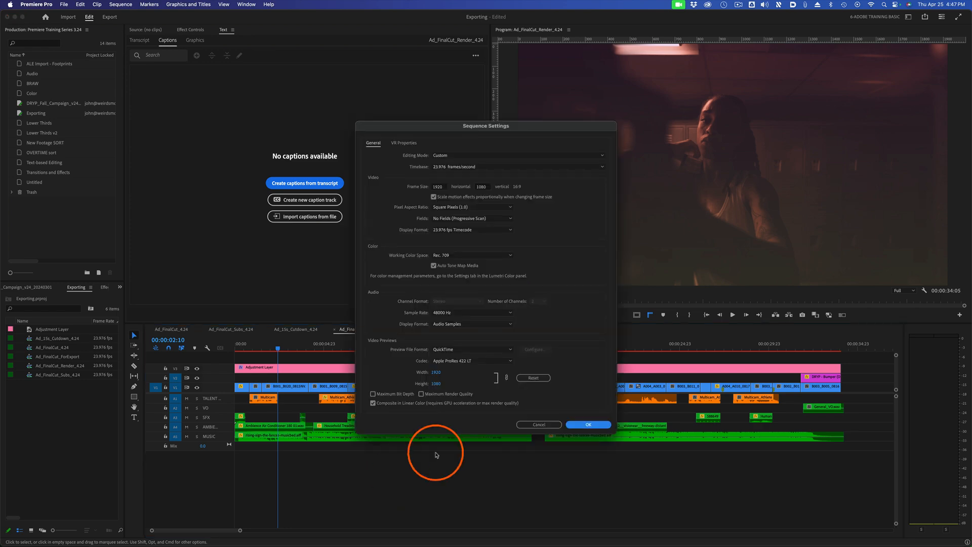
left_click(479, 362)
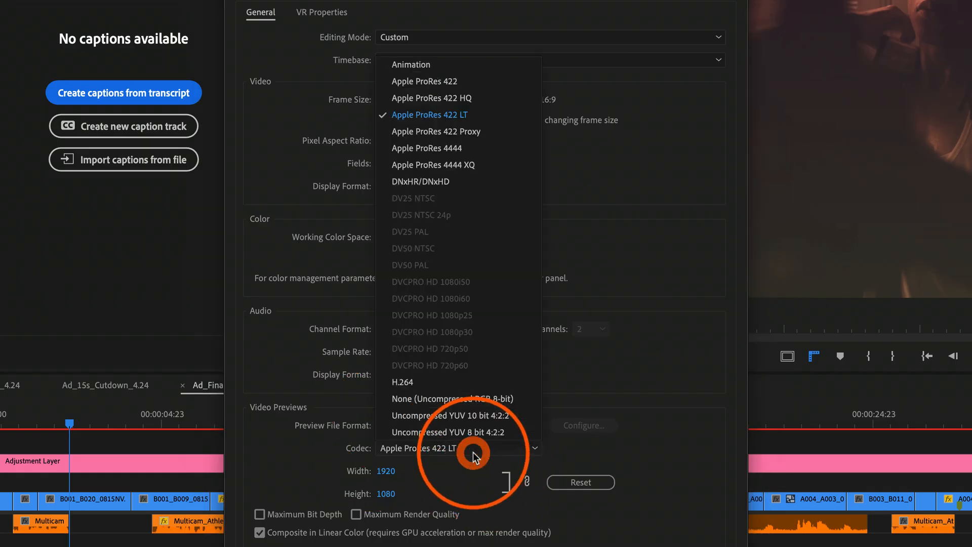
left_click(508, 80)
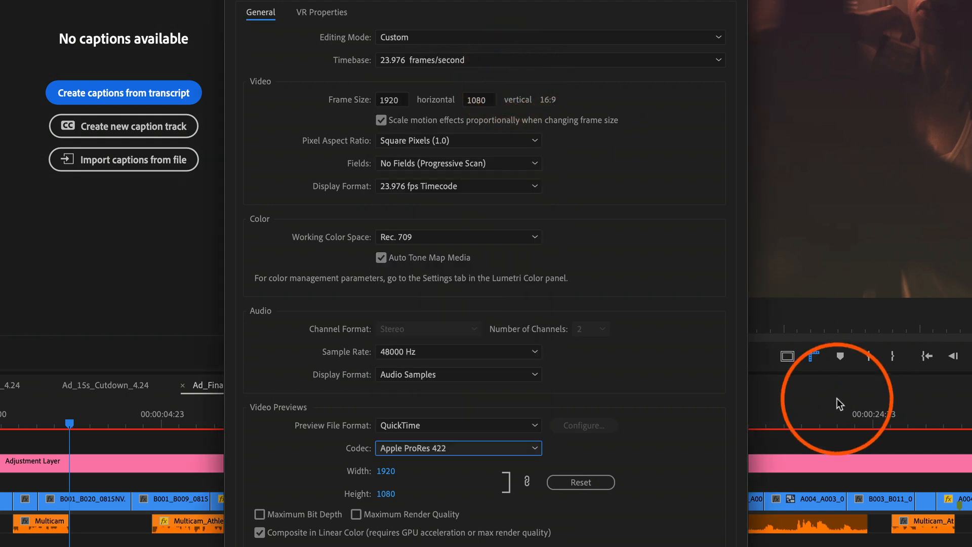
Render the previews of Ad_FinalCut_Render_4.24 with Render In to Out.
left_click(120, 4)
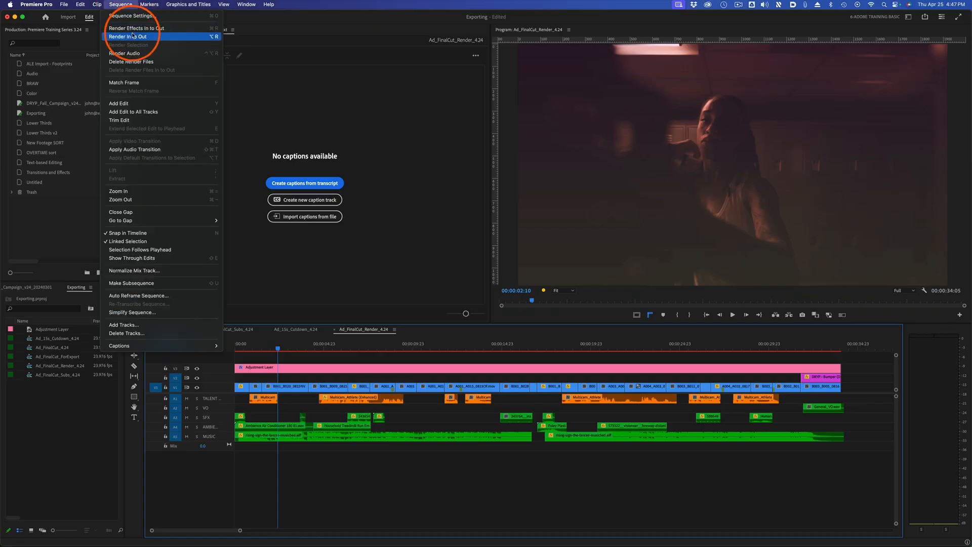
left_click(132, 36)
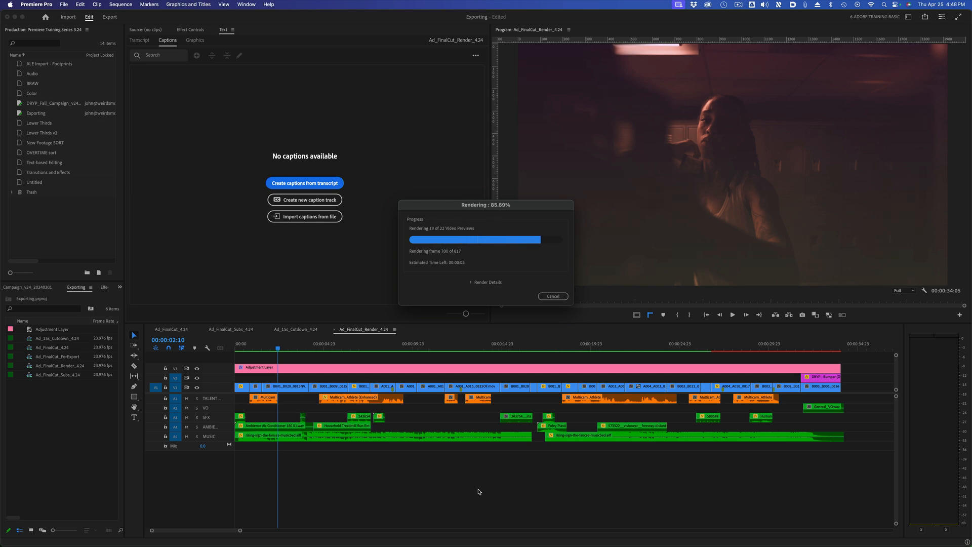
left_click(475, 368)
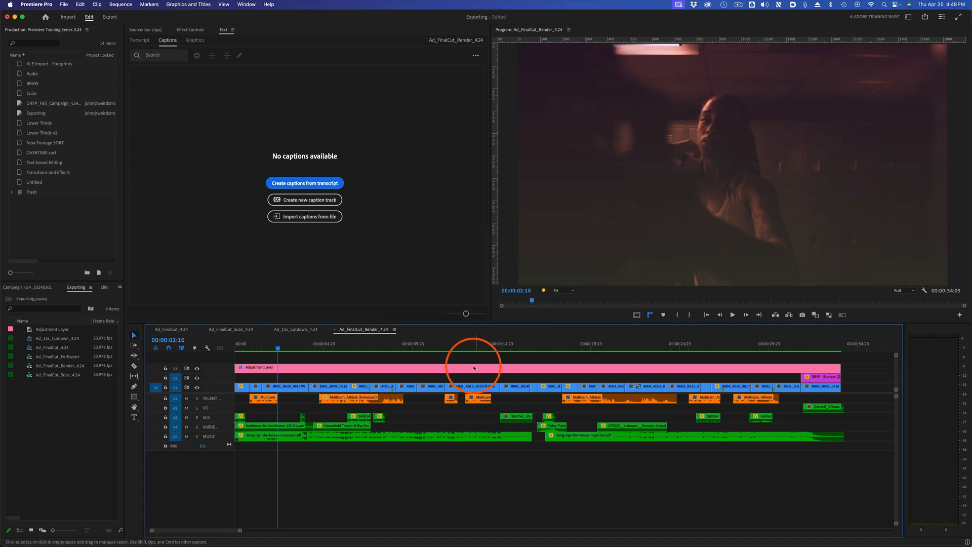
Play the rendered sequence from about the 12-second mark to check its playback.
left_click(447, 347)
key("space")
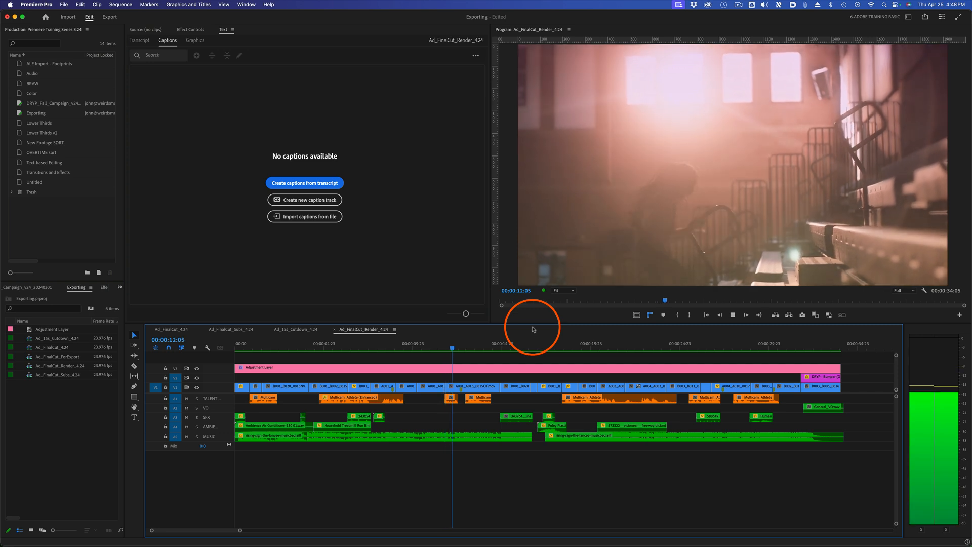
key("space")
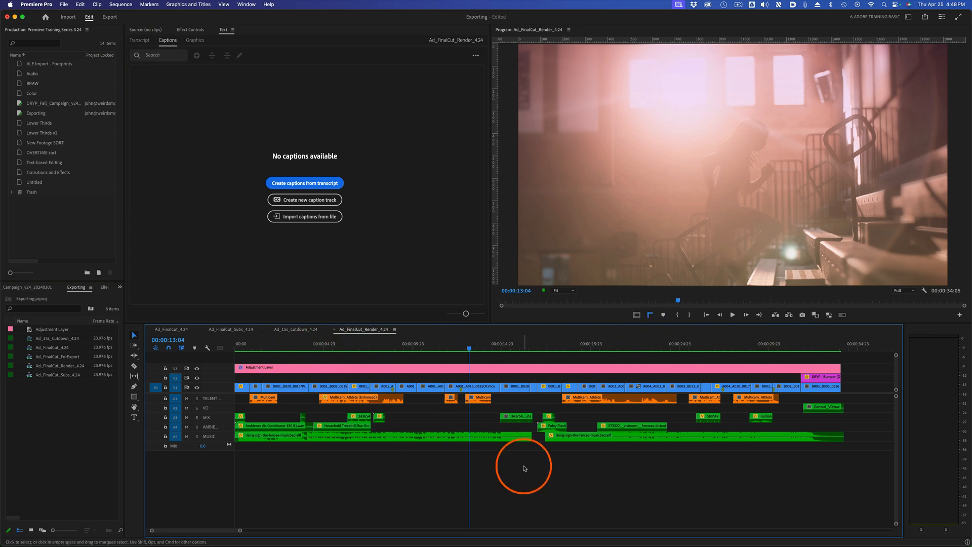
Save the project and apply the Match sequence preview settings export preset to Ad_FinalCut_Render_4.24.
left_click(109, 17)
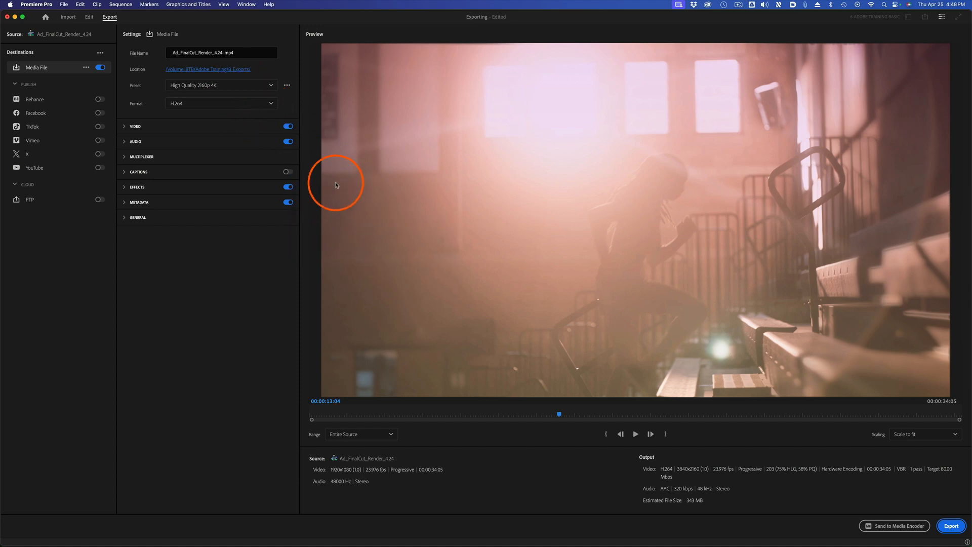
key("super+s")
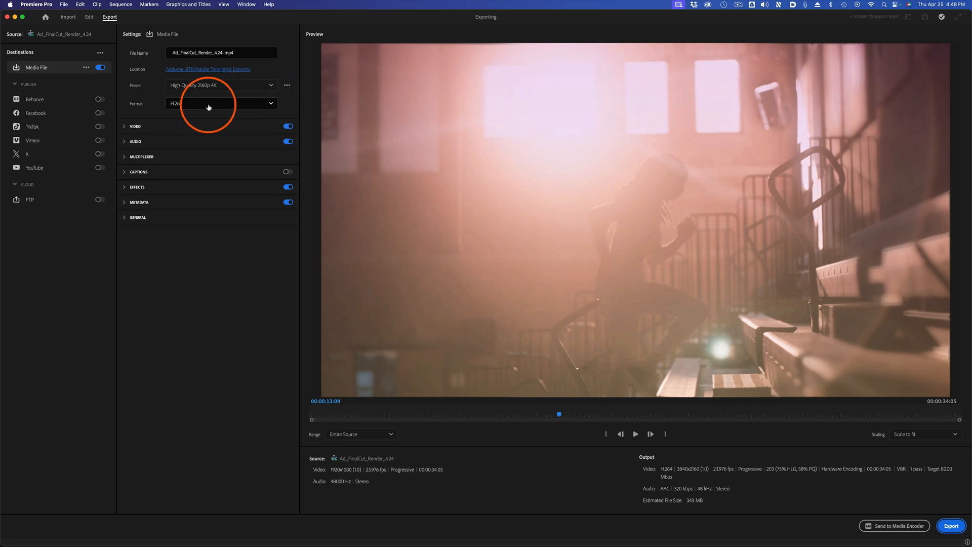
left_click(270, 86)
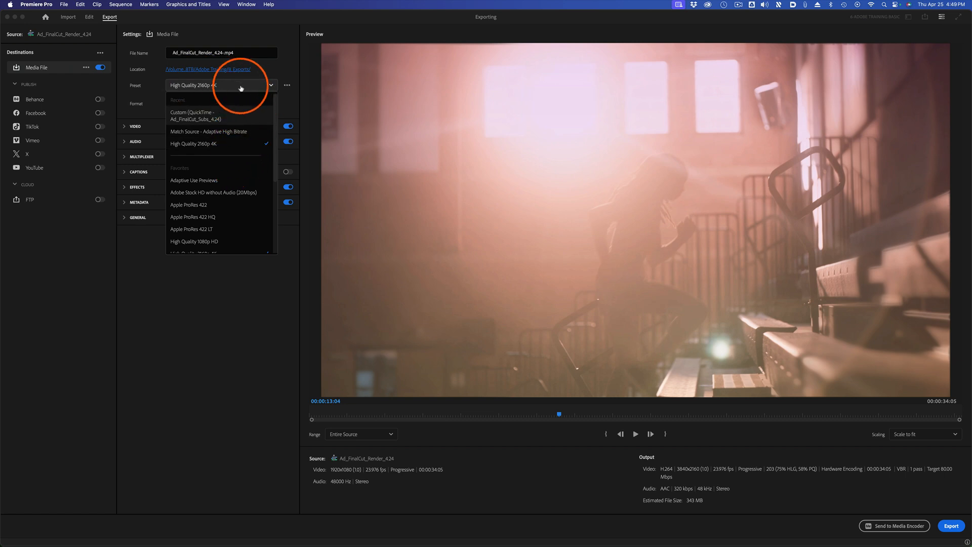
scroll(250, 134, "down", 5)
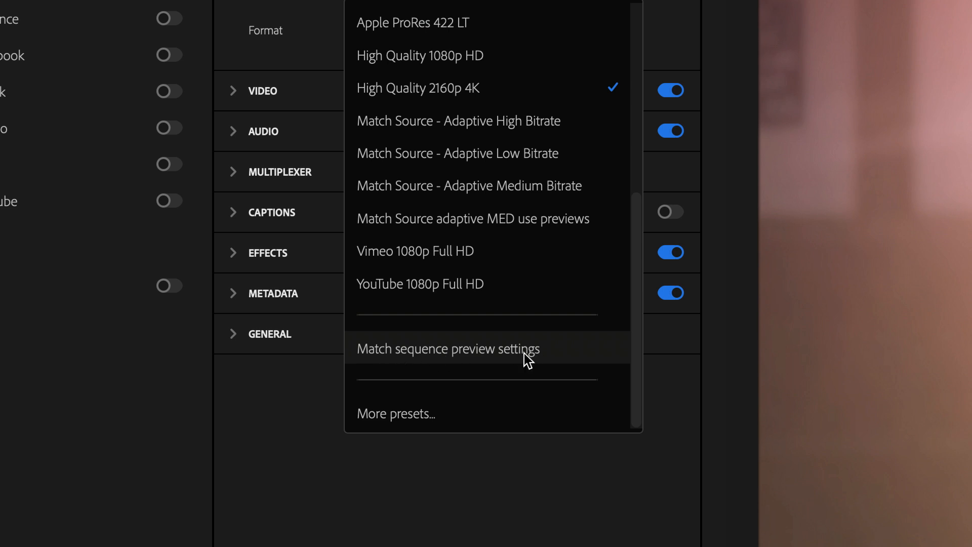
left_click(524, 354)
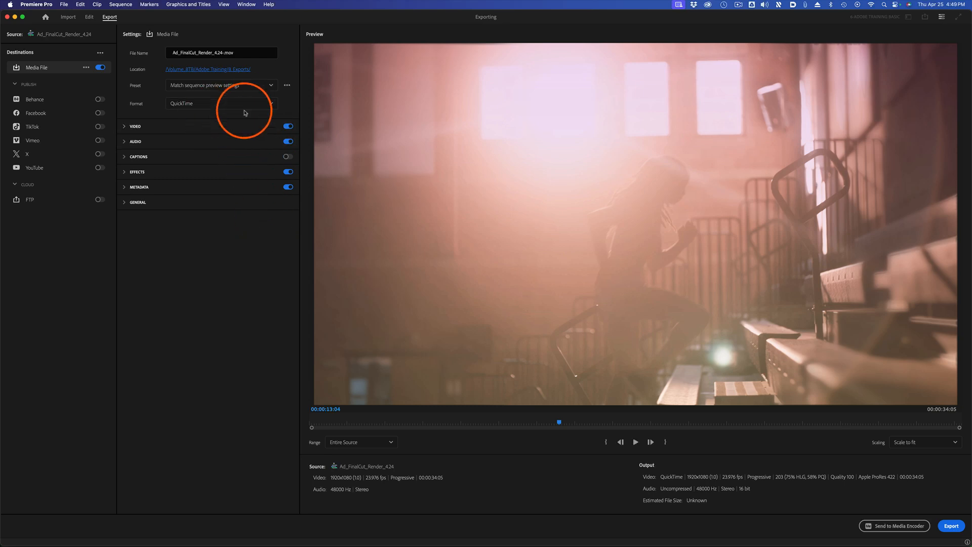
Check the video codec and the Use Previews option, and export Ad_FinalCut_Render_4.24 from its rendered previews.
left_click(125, 126)
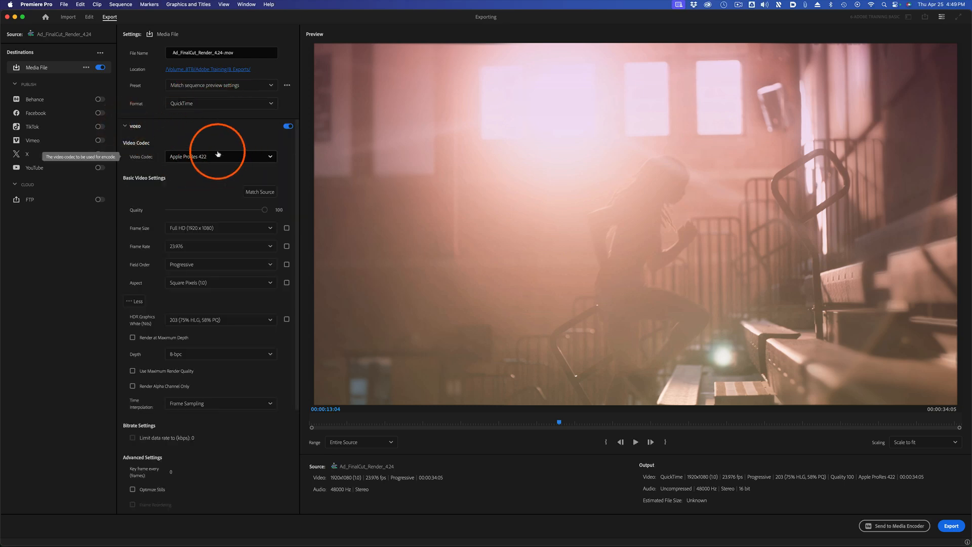
left_click(125, 126)
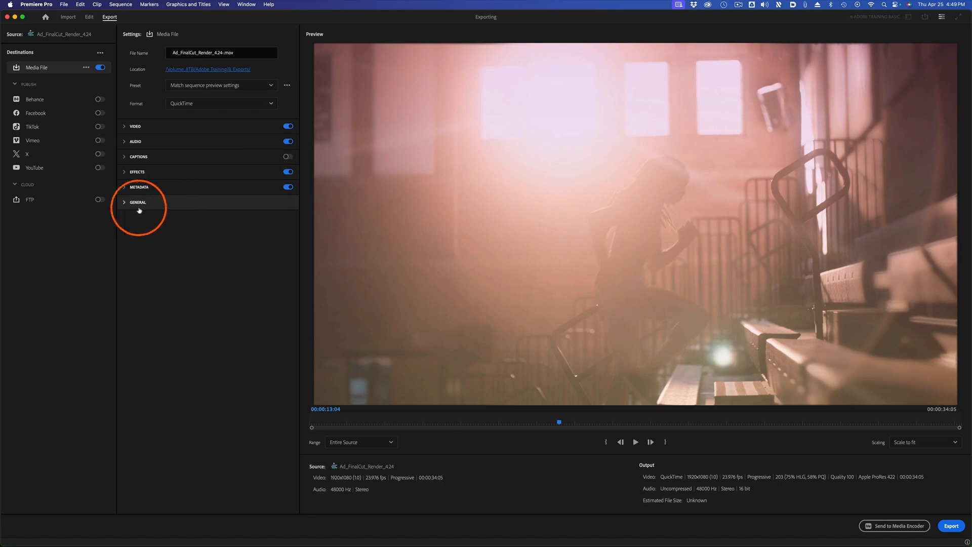
left_click(124, 203)
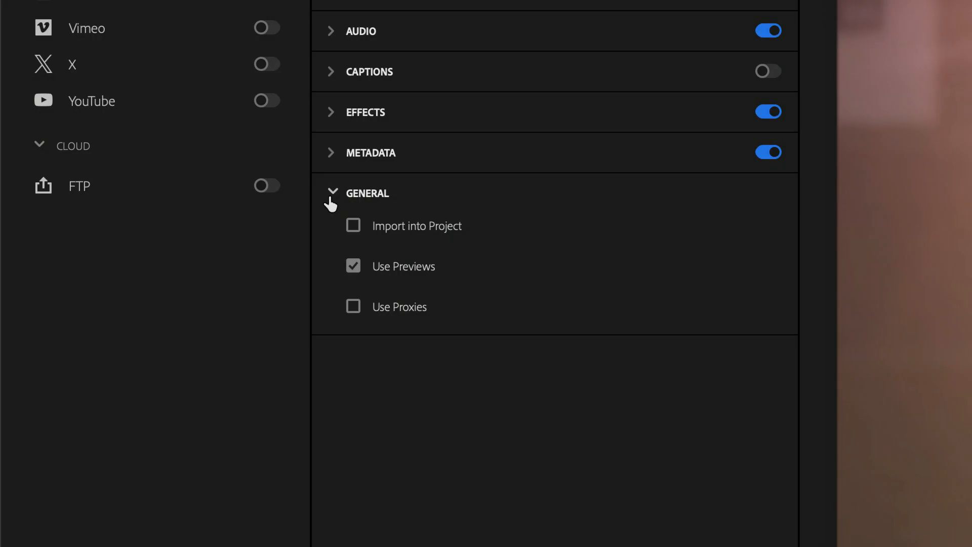
mouse_move(376, 270)
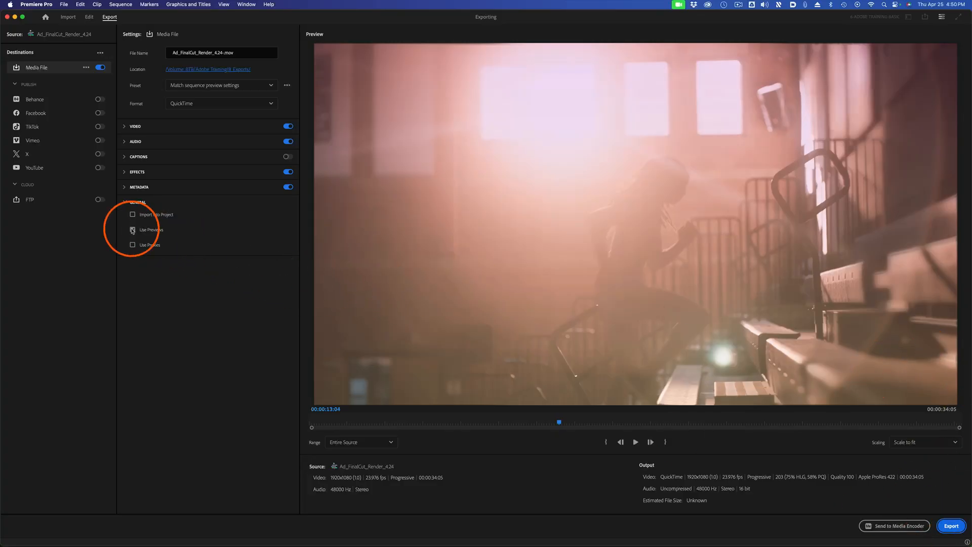
left_click(951, 525)
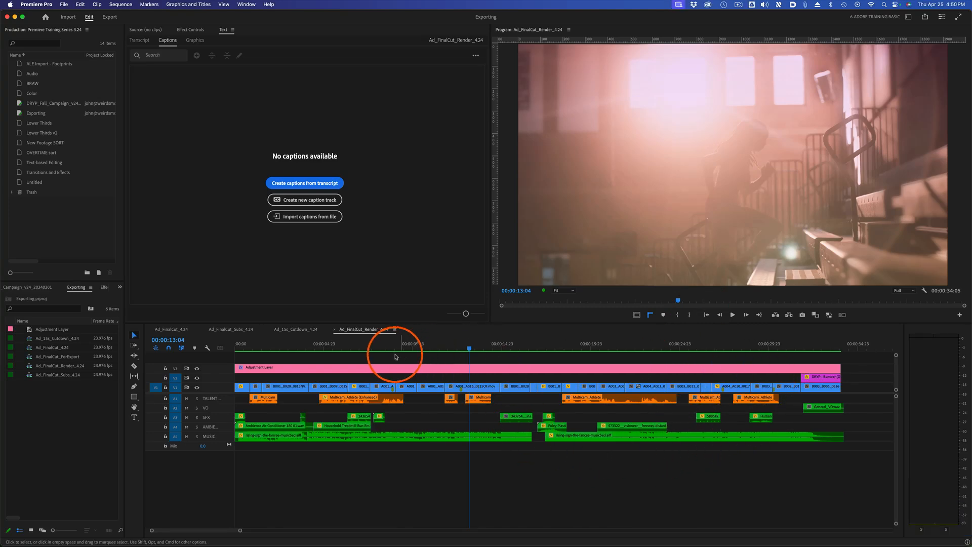
Delete all render files associated with the project.
left_click(123, 4)
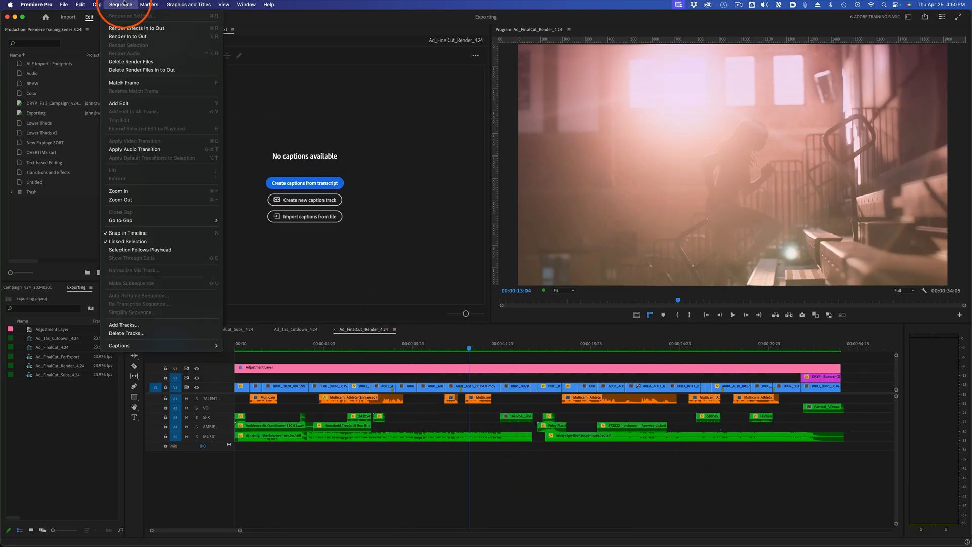
left_click(144, 62)
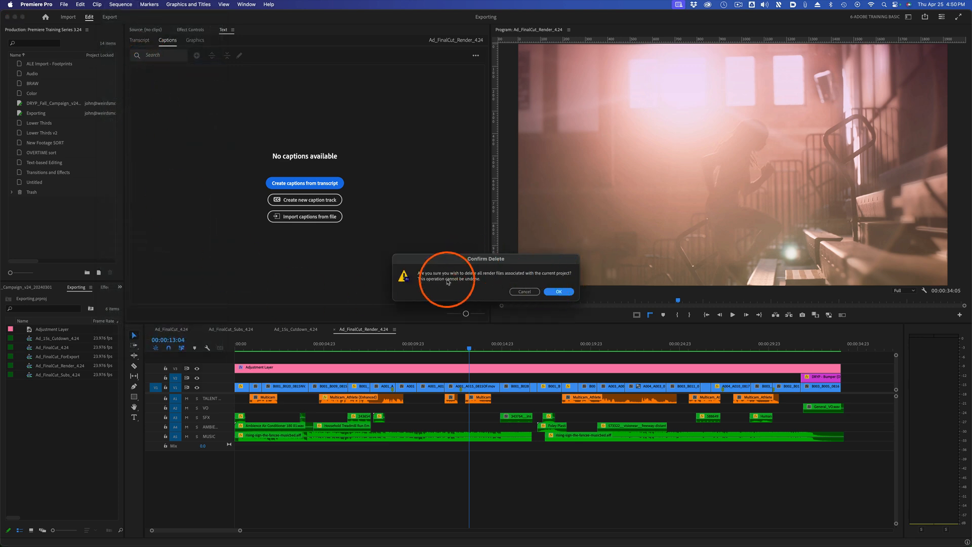
left_click(559, 291)
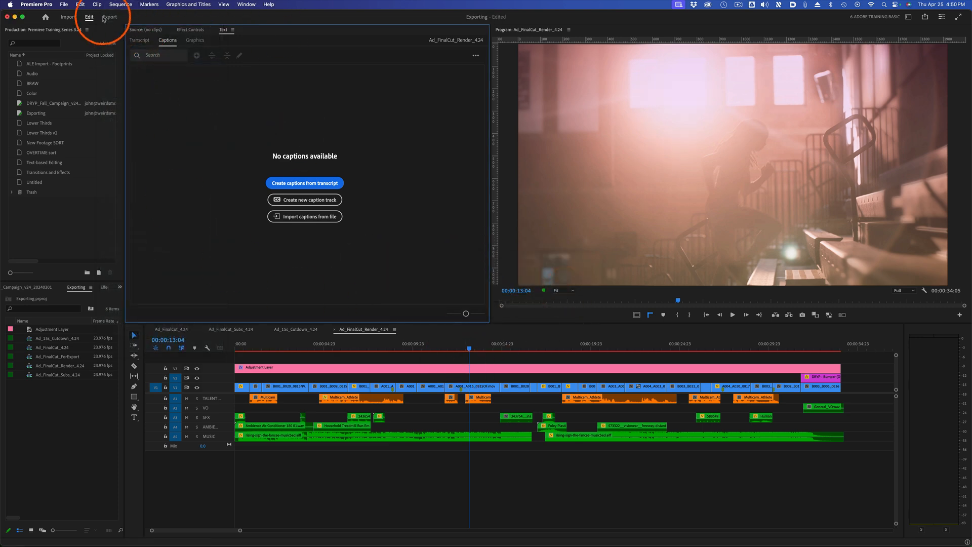
Export Ad_FinalCut_Render_4.24 again with the Match sequence preview settings preset and Use Previews turned off.
left_click(103, 19)
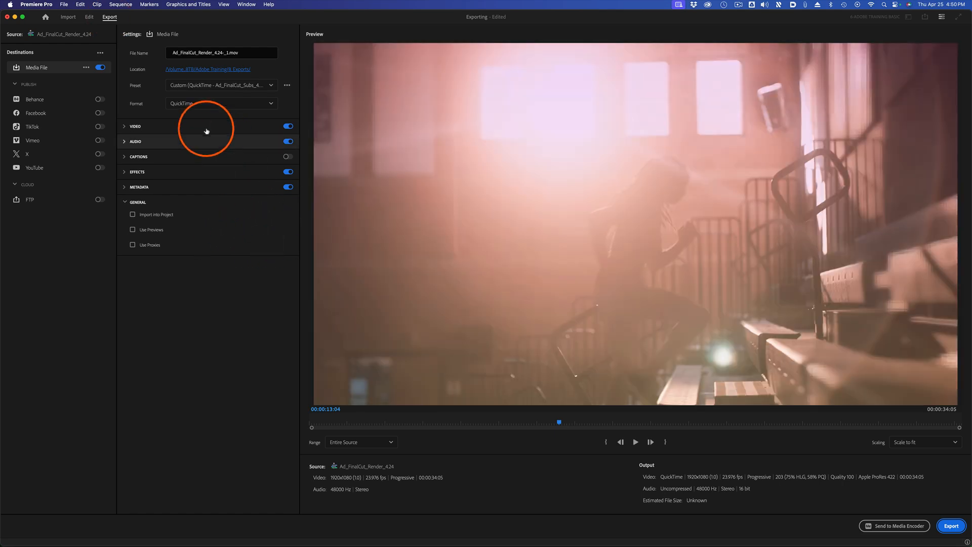
left_click(256, 86)
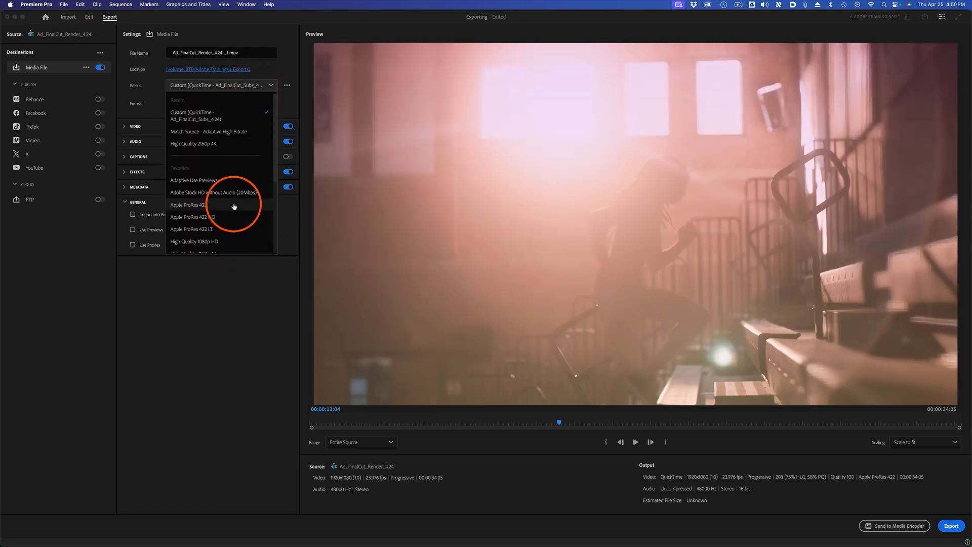
scroll(234, 207, "down", 5)
left_click(226, 223)
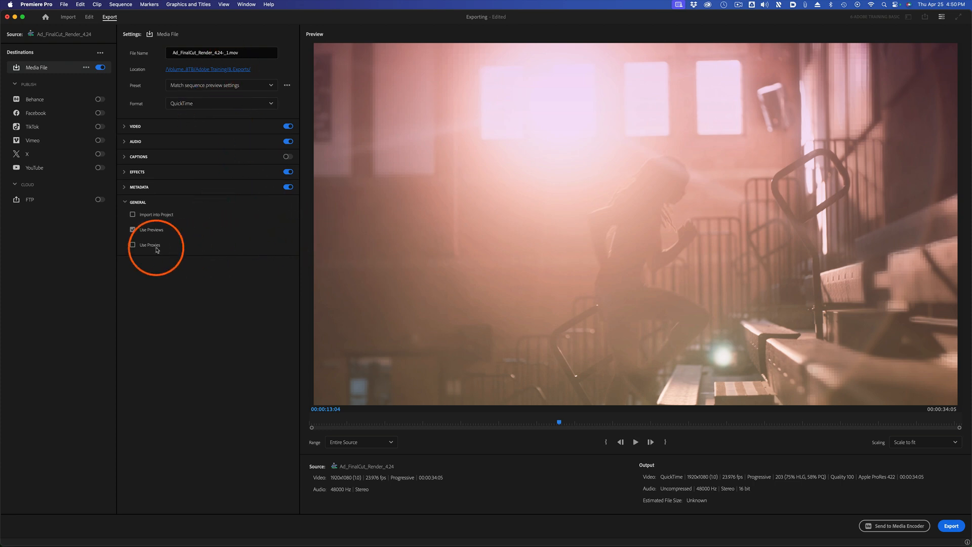
left_click(133, 229)
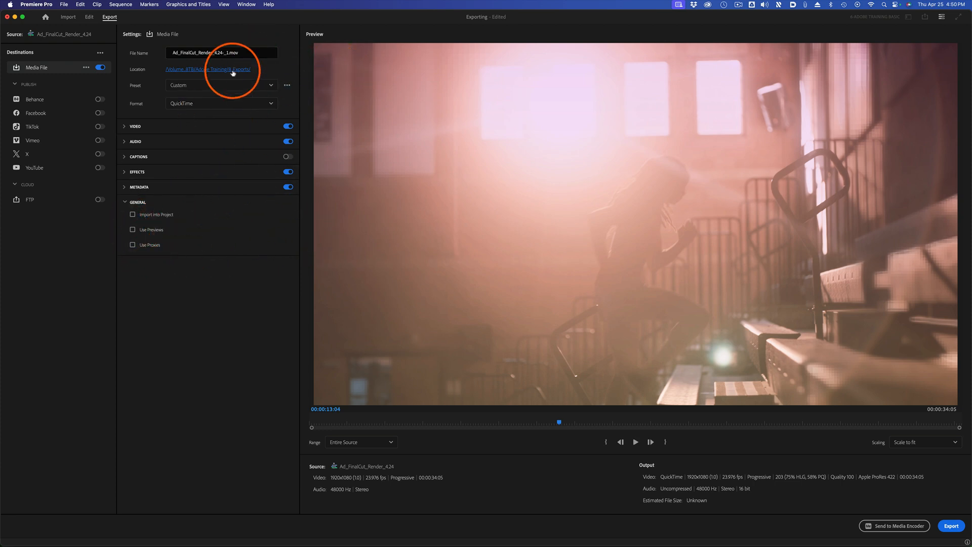
left_click(950, 525)
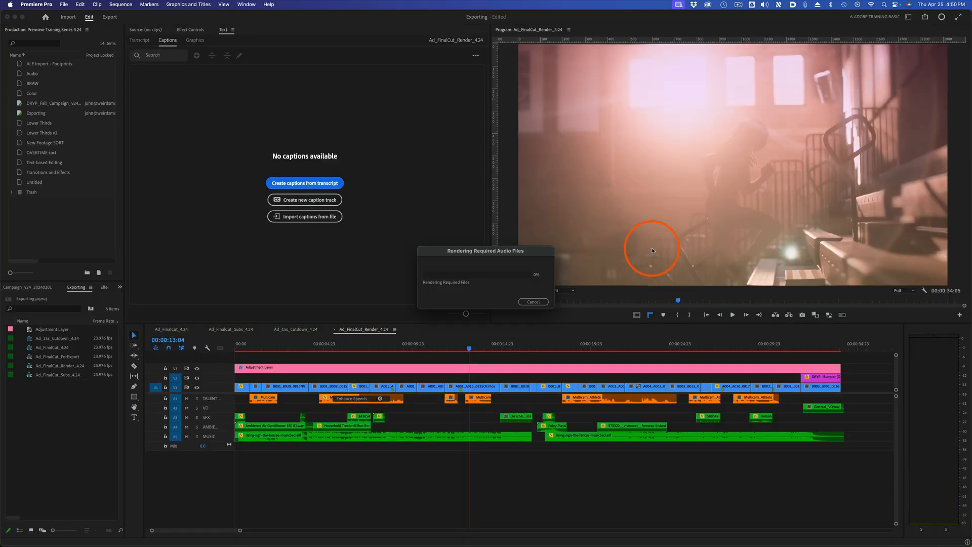